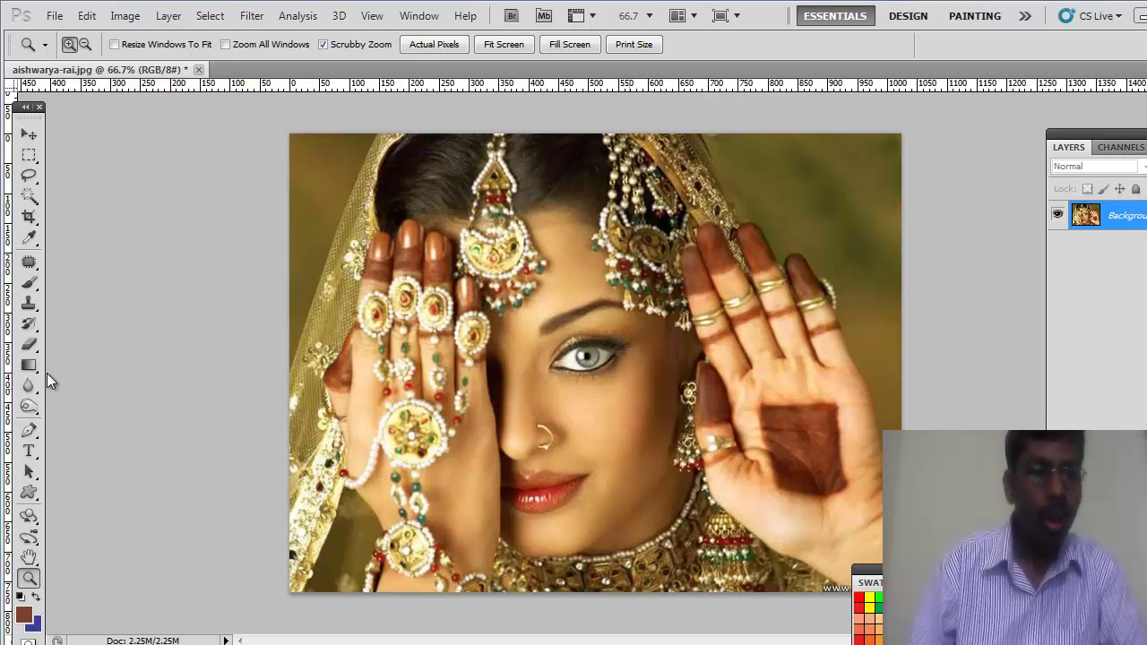
Paint a dark brown Brush stroke across the nose and cheek under the eye.
left_click(30, 283)
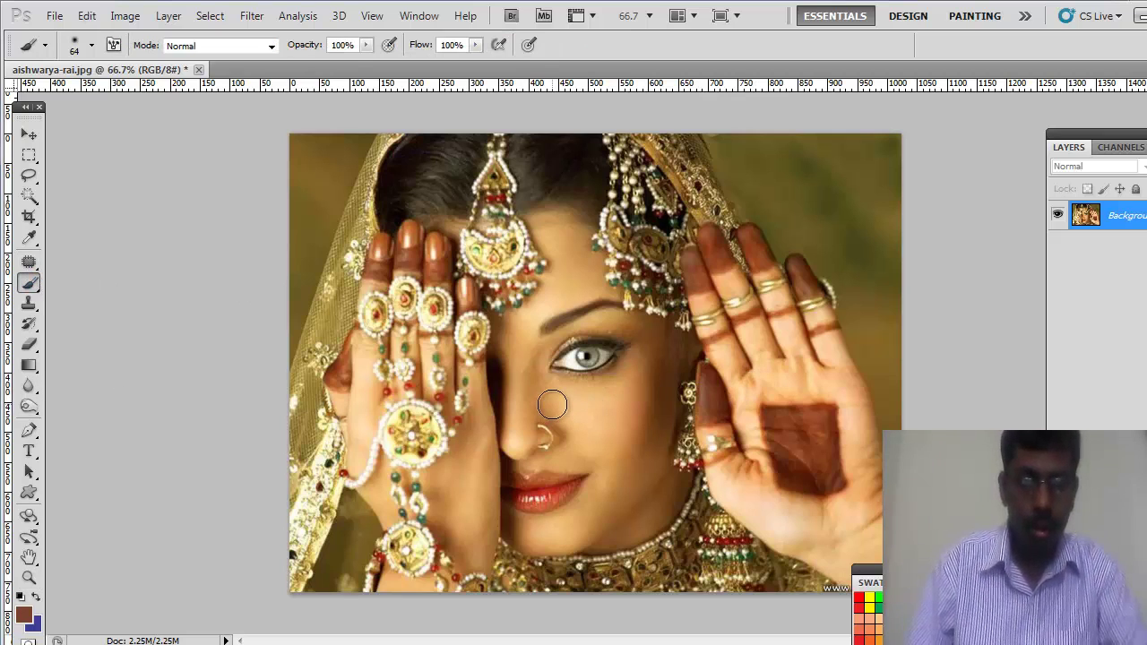
mouse_move(552, 405)
left_mouse_down()
mouse_move(599, 421)
mouse_move(547, 421)
mouse_move(528, 407)
mouse_move(569, 435)
mouse_move(619, 432)
mouse_move(629, 408)
mouse_move(545, 401)
mouse_move(585, 416)
mouse_move(656, 417)
left_mouse_up()
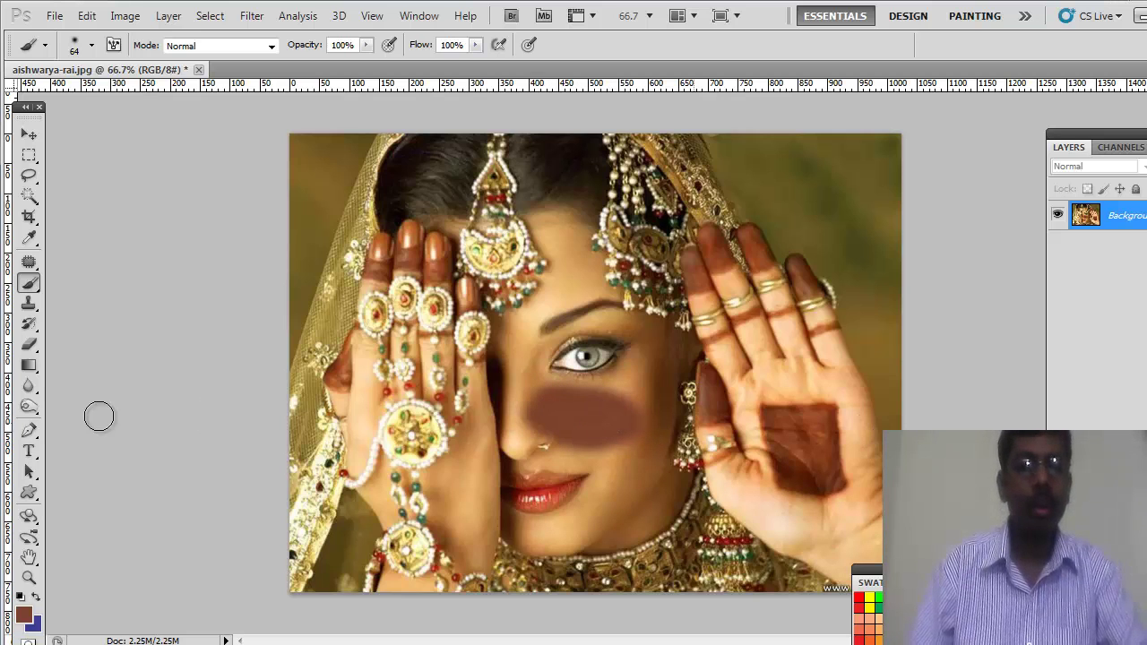
Set the History Brush to 41 px and paint the original skin back over the brown stroke.
left_click(30, 324)
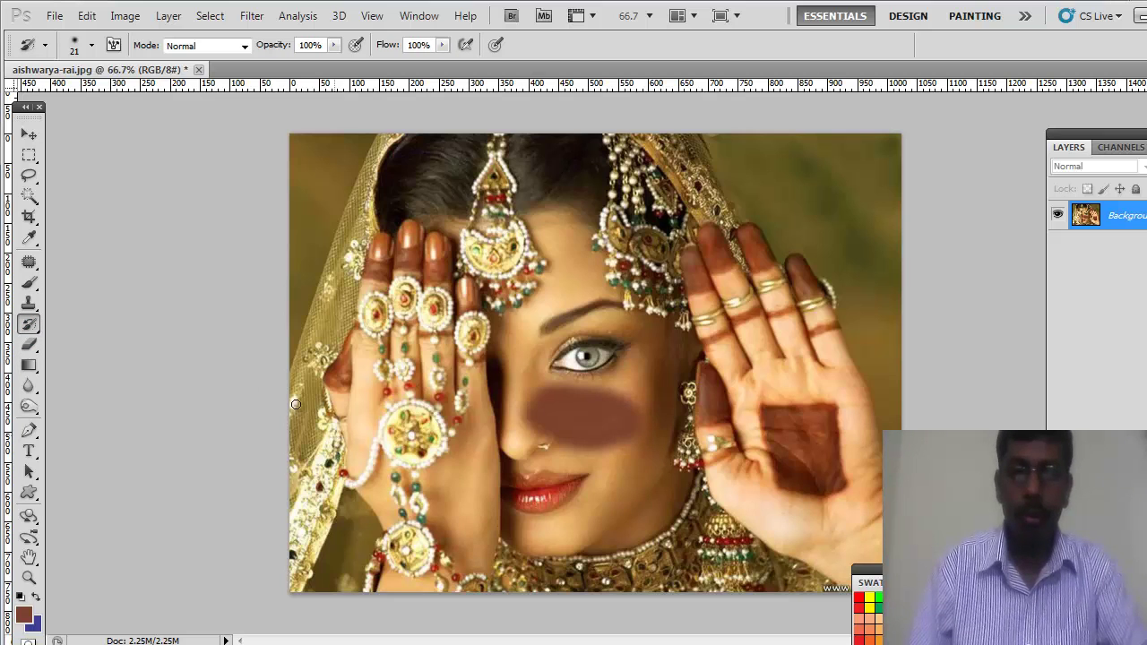
left_click(91, 44)
left_click_drag(51, 93, 64, 94)
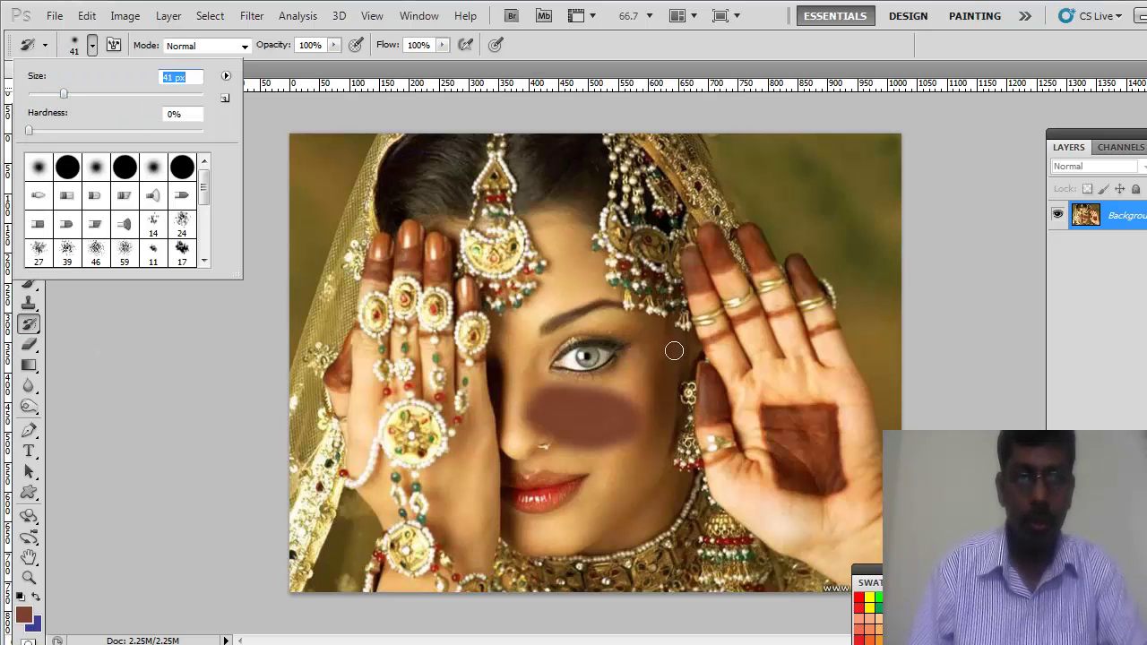
left_click(524, 399)
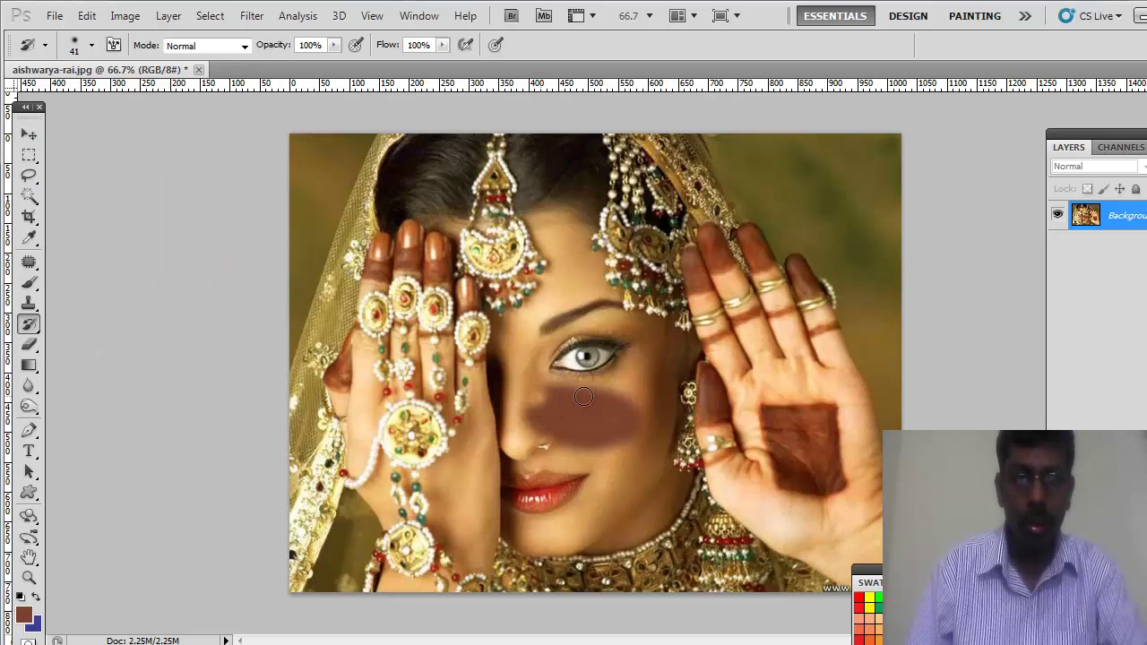
mouse_move(537, 399)
left_mouse_down()
mouse_move(587, 394)
mouse_move(527, 378)
mouse_move(510, 391)
mouse_move(645, 413)
mouse_move(525, 409)
mouse_move(527, 397)
mouse_move(604, 422)
mouse_move(527, 431)
mouse_move(639, 439)
mouse_move(555, 446)
mouse_move(635, 456)
left_mouse_up()
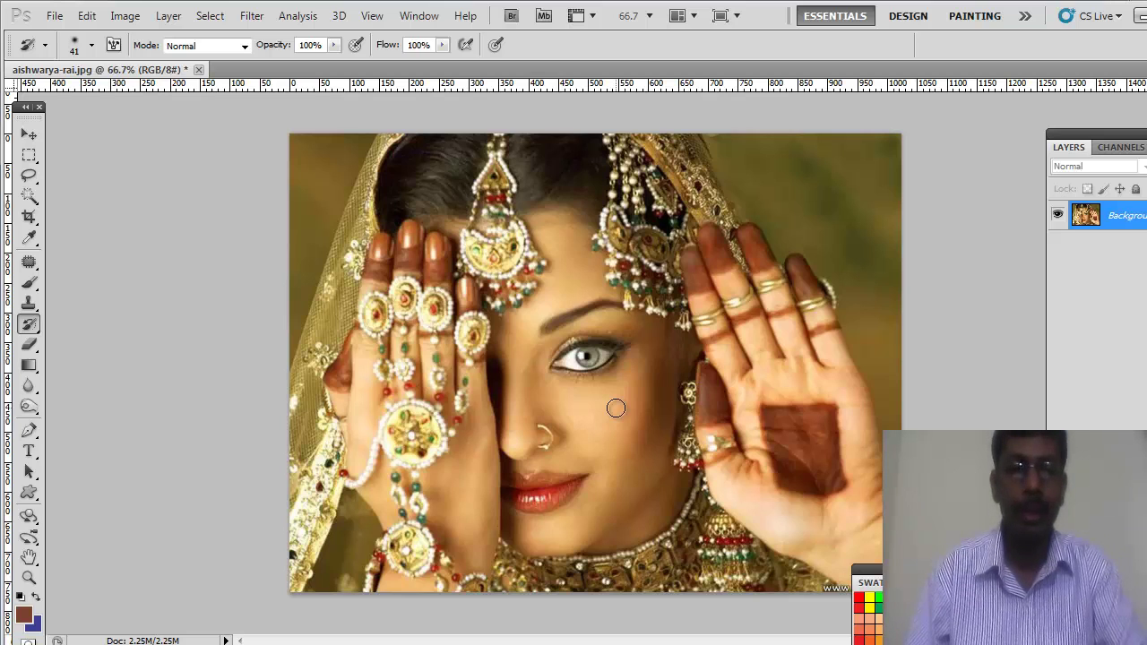
Erase over the nose stud, compare and undo it, then select the Gradient tool.
left_click(29, 344)
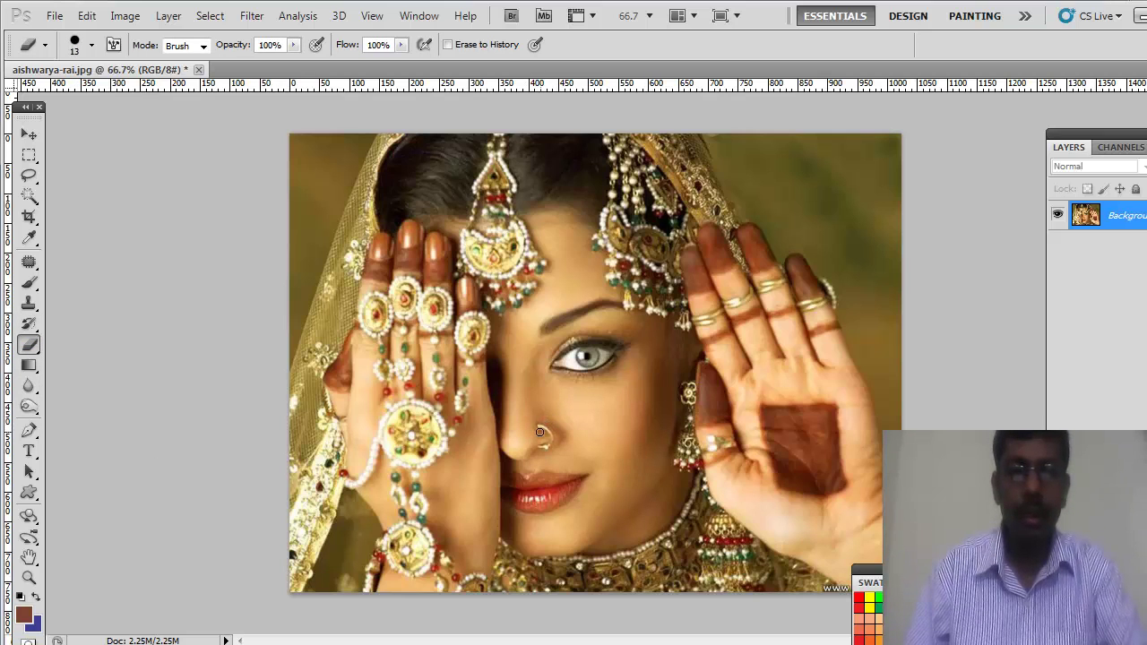
mouse_move(539, 431)
left_mouse_down()
mouse_move(555, 446)
mouse_move(535, 430)
mouse_move(546, 448)
mouse_move(545, 428)
mouse_move(533, 423)
mouse_move(560, 437)
mouse_move(556, 446)
left_mouse_up()
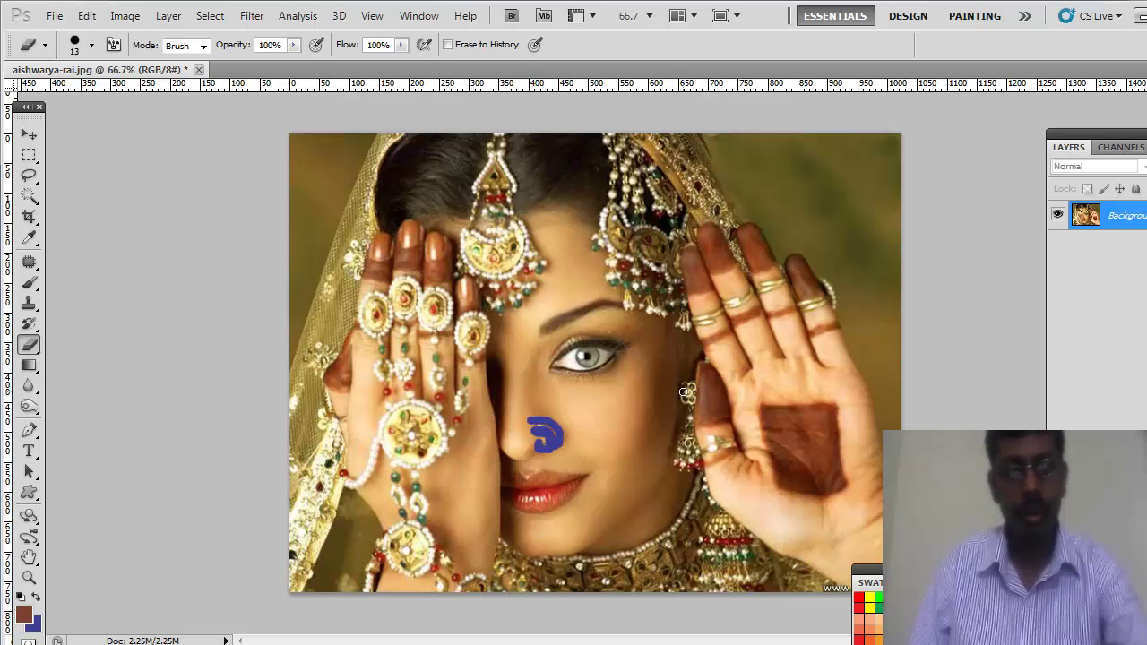
key("ctrl+z")
key("ctrl+z")
key("ctrl+z")
key("ctrl+z")
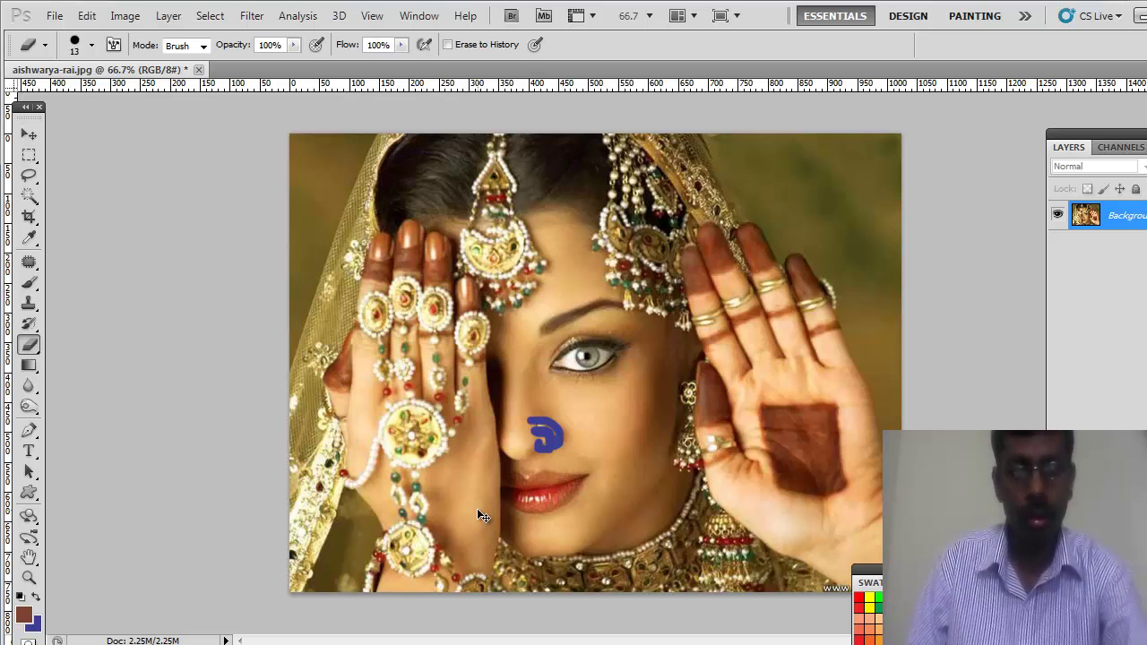
key("ctrl+z")
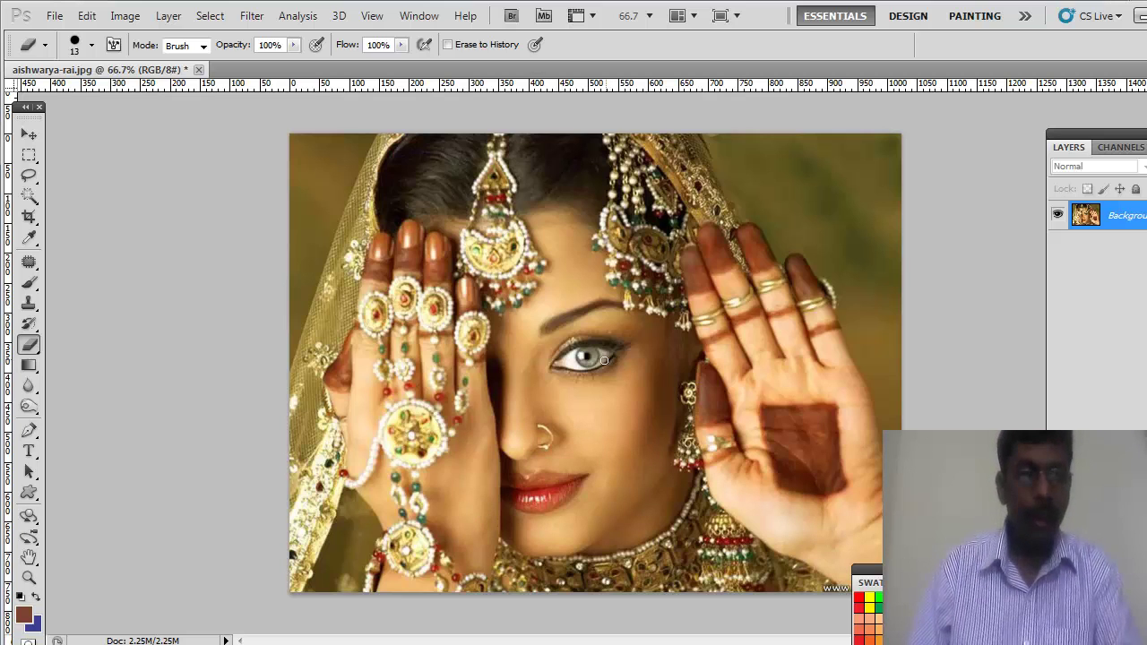
left_click(29, 367)
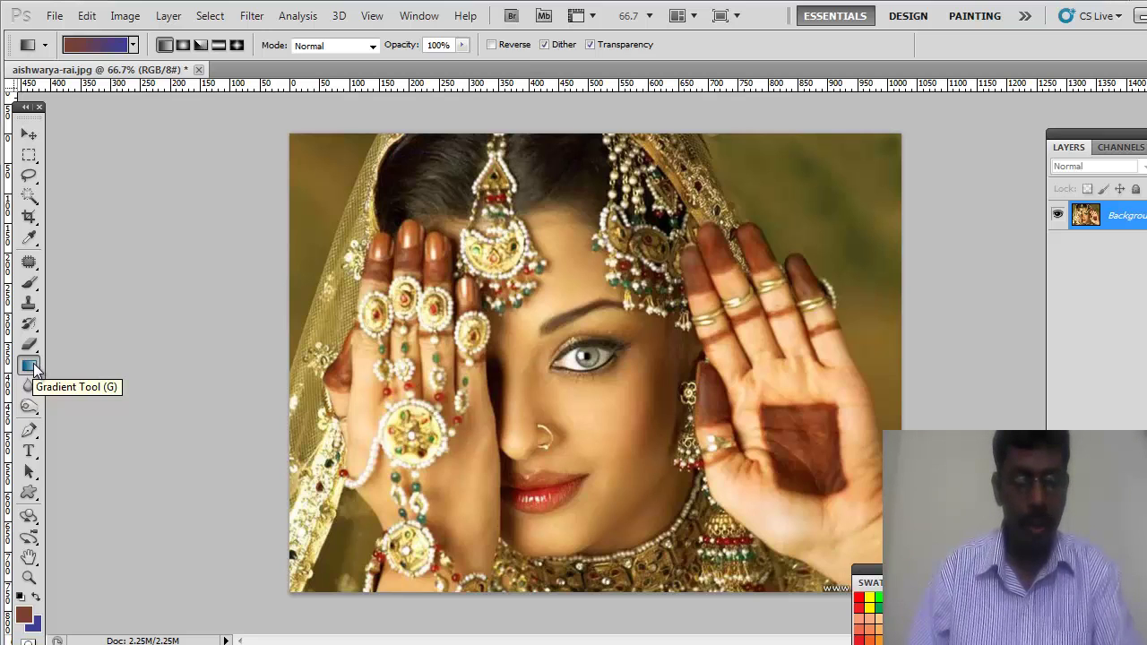
Switch the gradient style to Angle Gradient in the options bar.
left_click(134, 45)
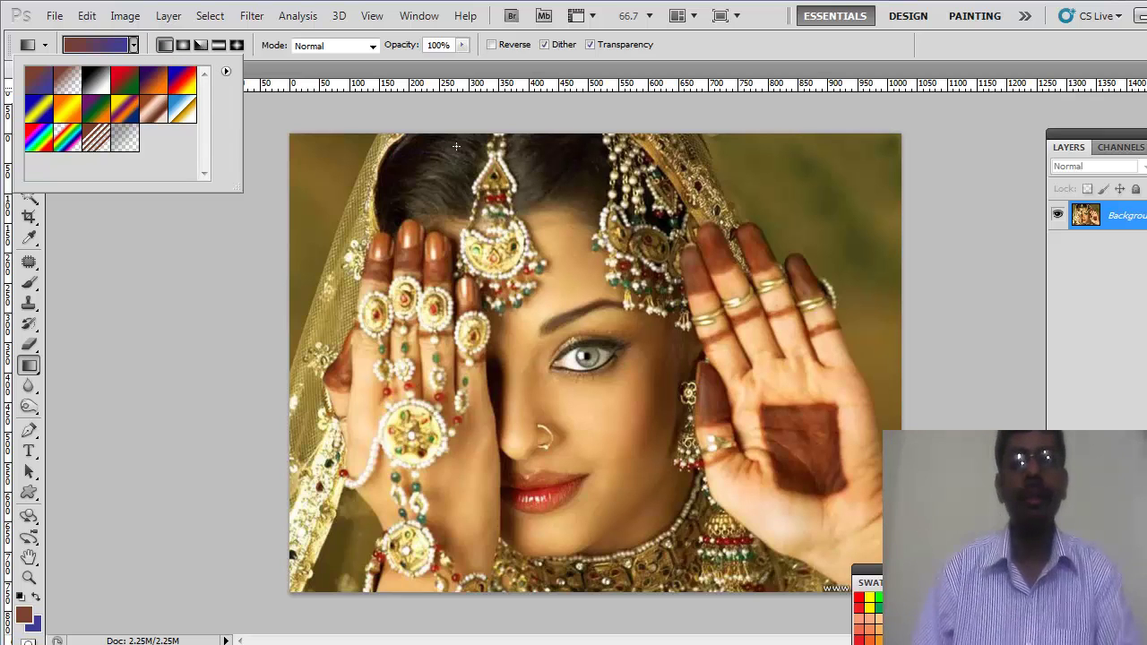
left_click(201, 44)
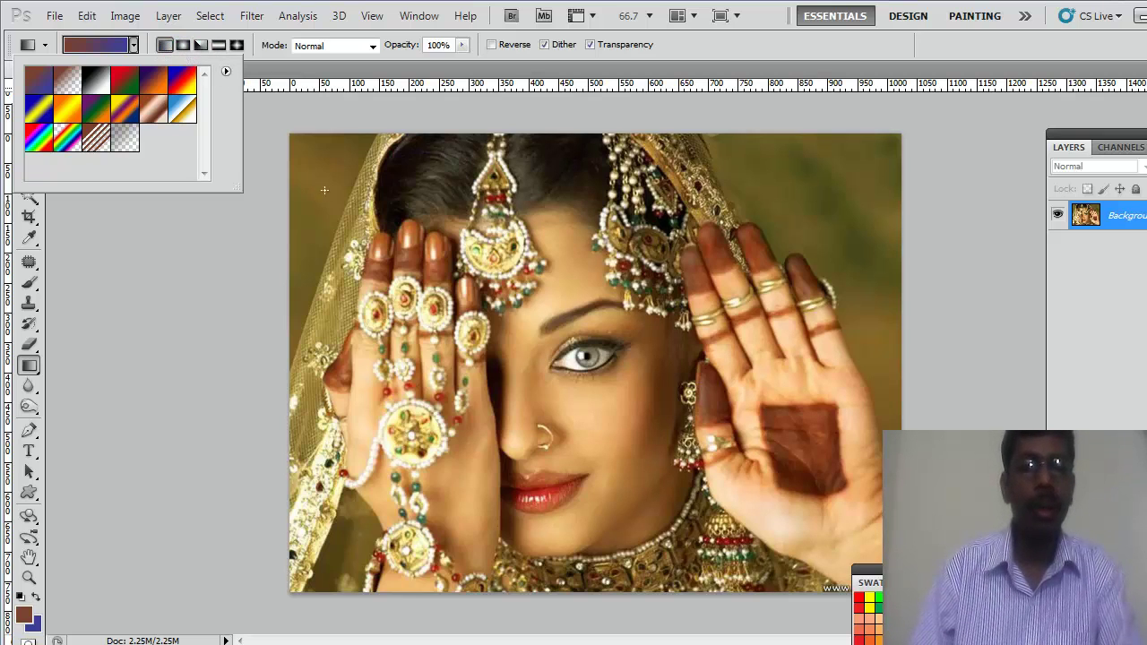
left_click(201, 44)
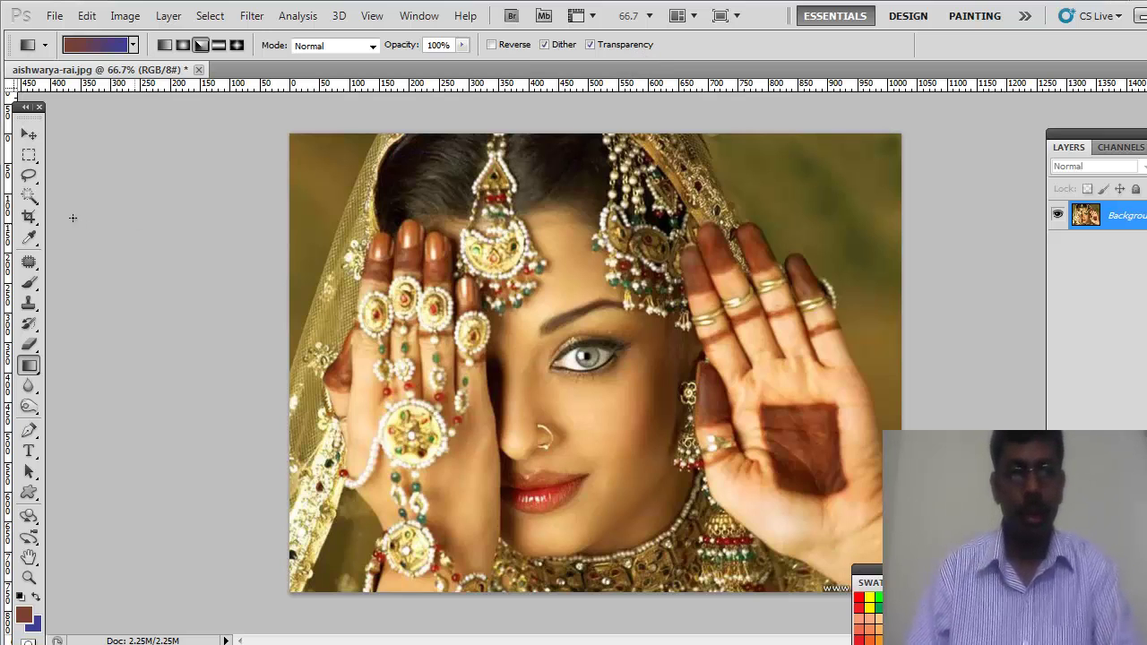
Draw a rectangular marquee around a strip along the photo's bottom edge.
left_click(29, 155)
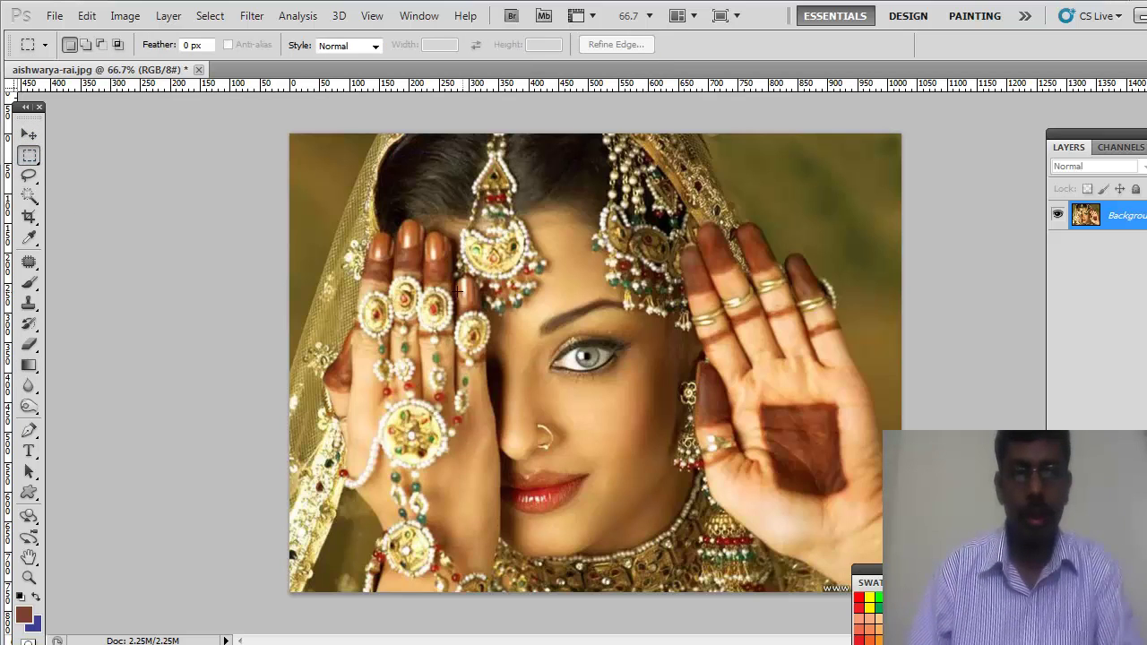
left_click_drag(249, 521, 607, 618)
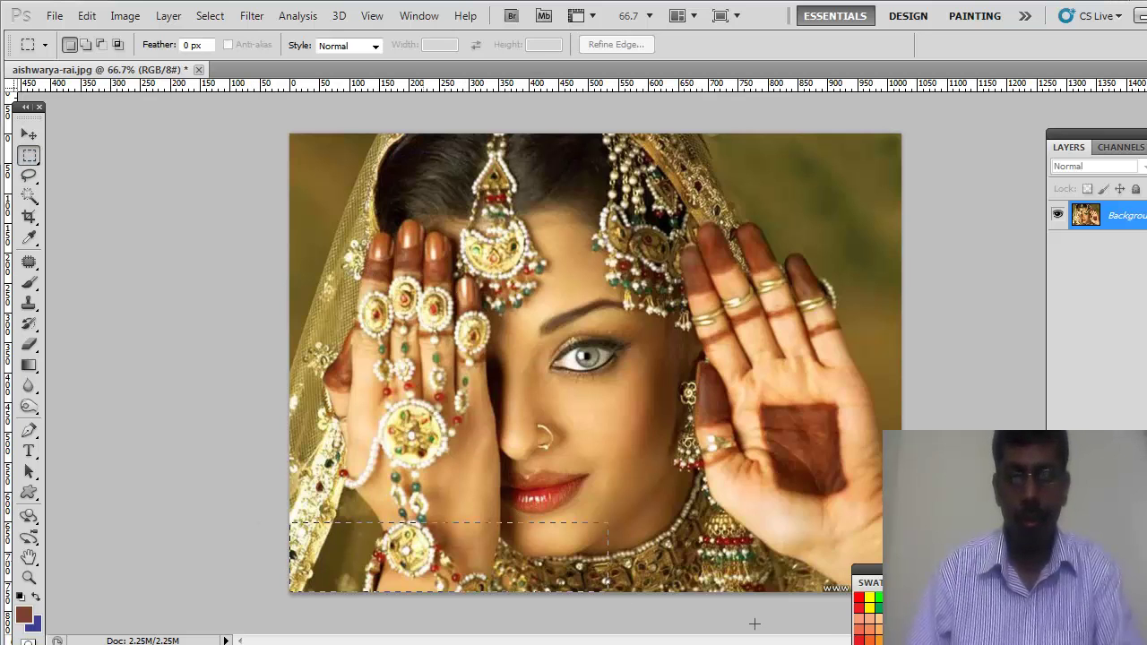
left_click_drag(755, 624, 905, 623)
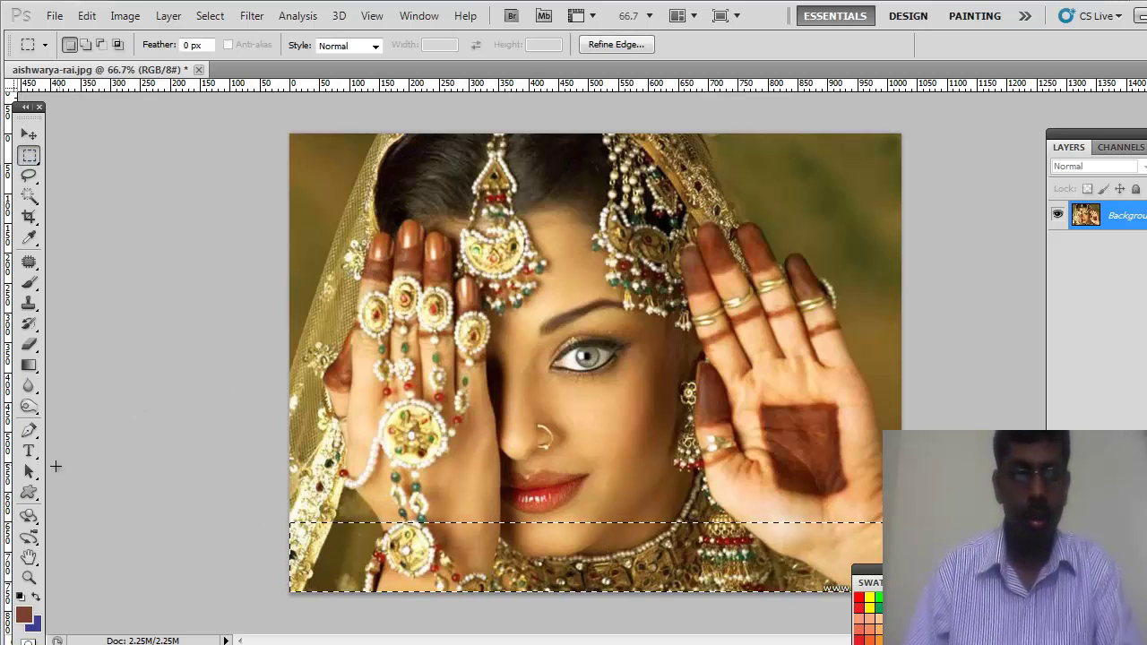
Load the Violet, Orange gradient in the Gradient Editor and test it on the strip.
left_click(29, 365)
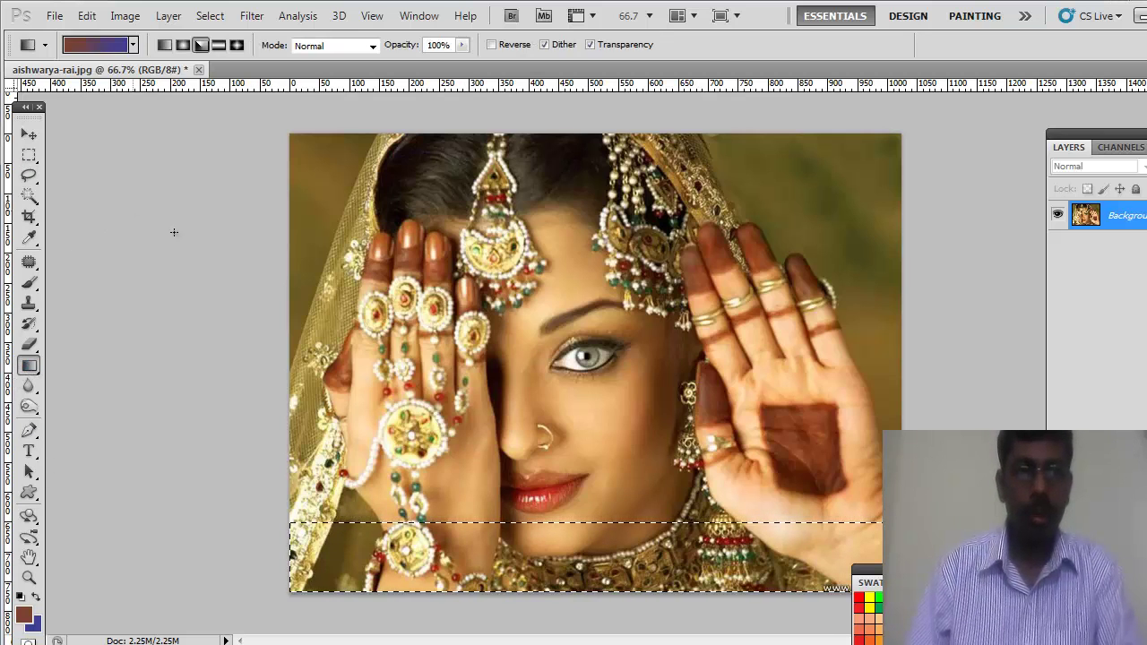
left_click(84, 45)
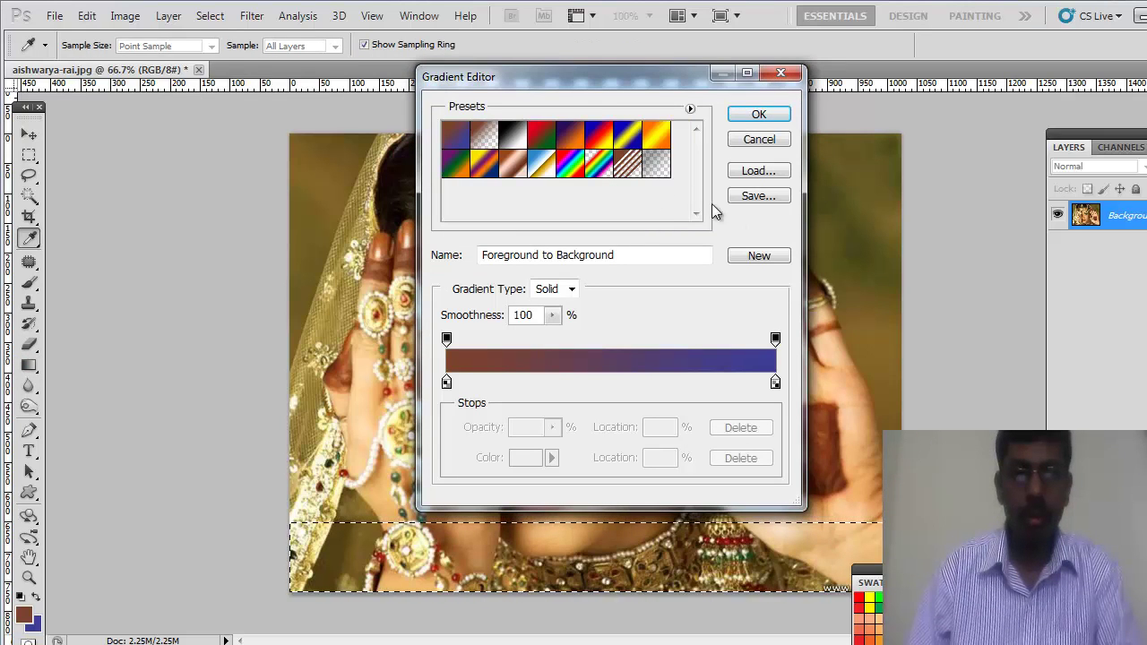
left_click(570, 141)
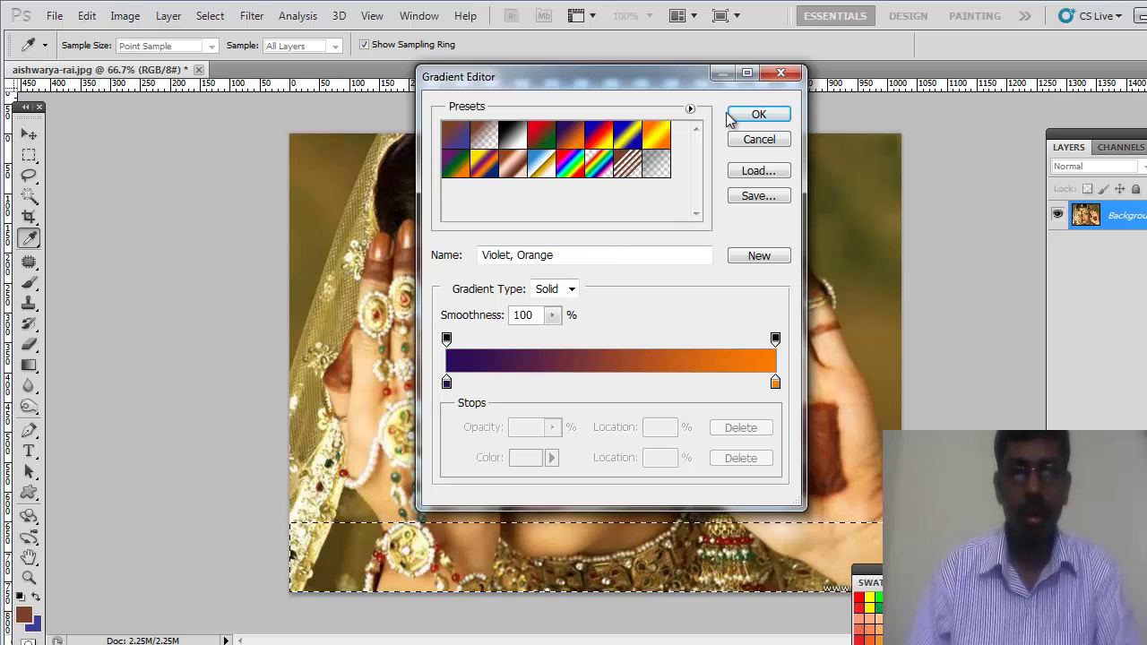
left_click(730, 121)
left_click_drag(502, 574, 661, 609)
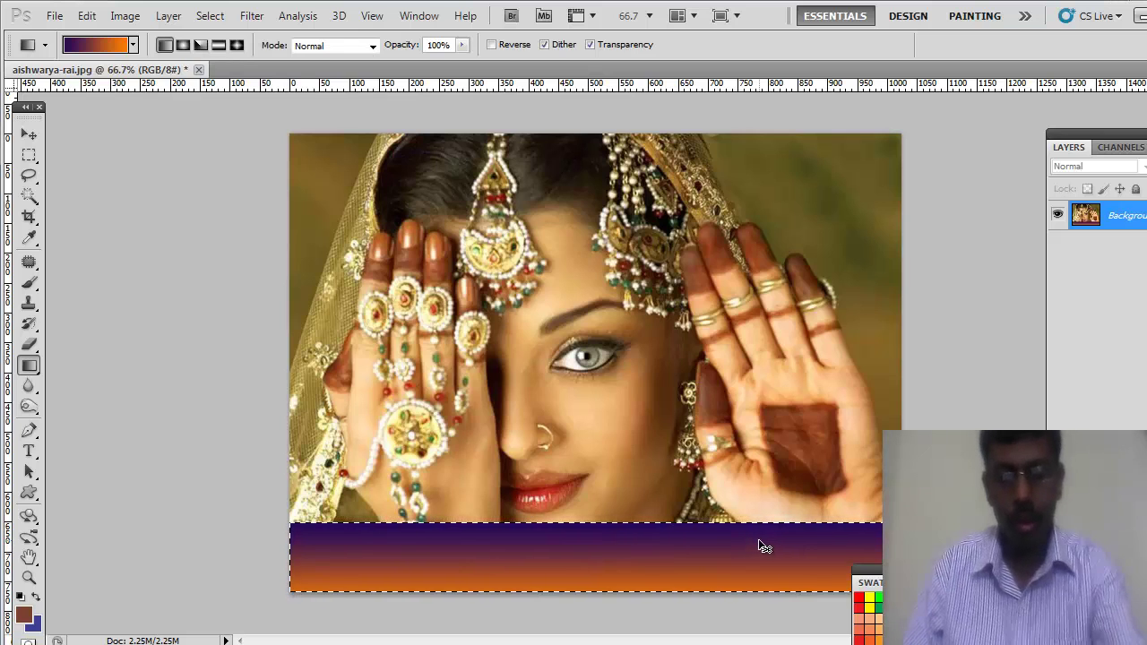
key("ctrl+d")
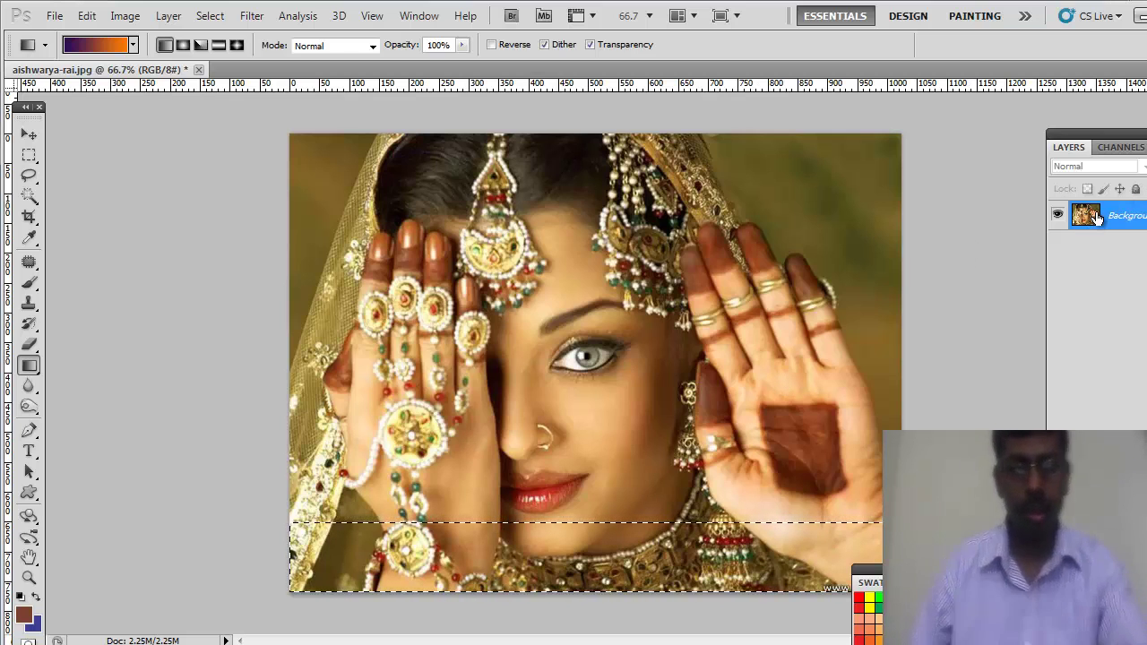
Copy to a new layer with Ctrl+J, undo it, and return to the Gradient tool.
key("ctrl+j")
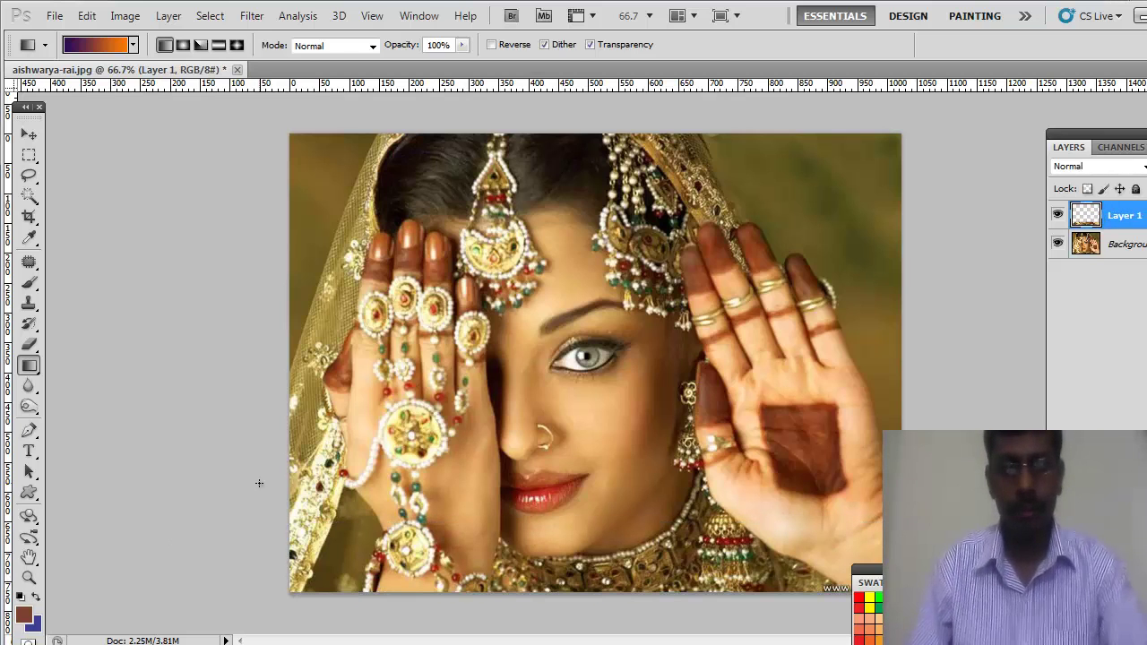
key("ctrl+z")
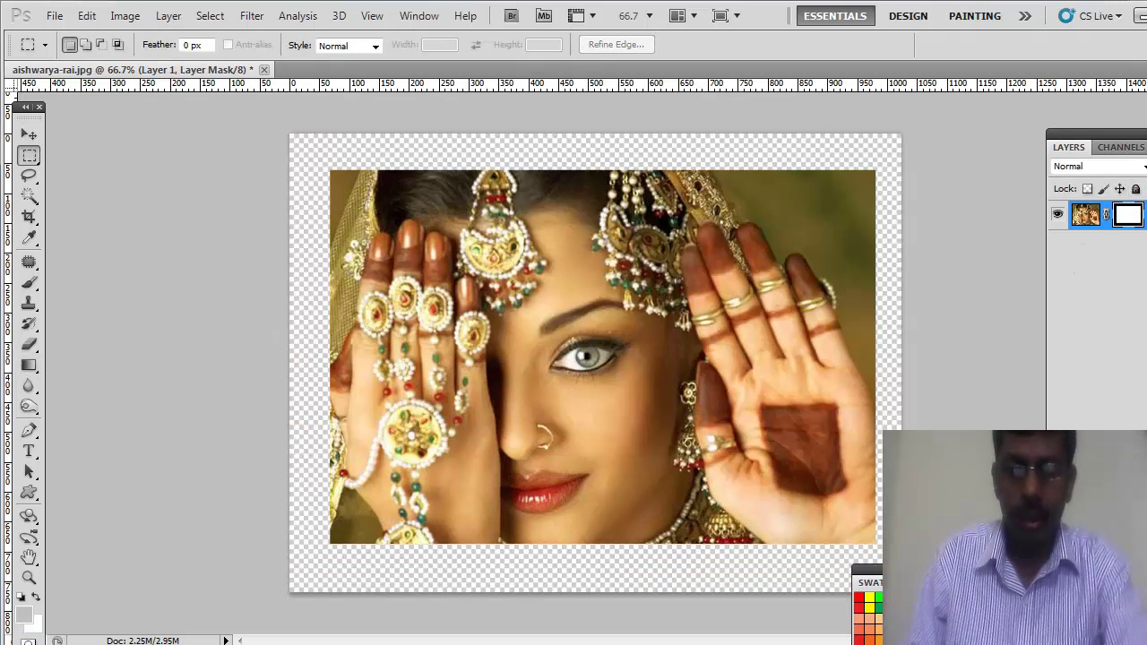
left_click(29, 364)
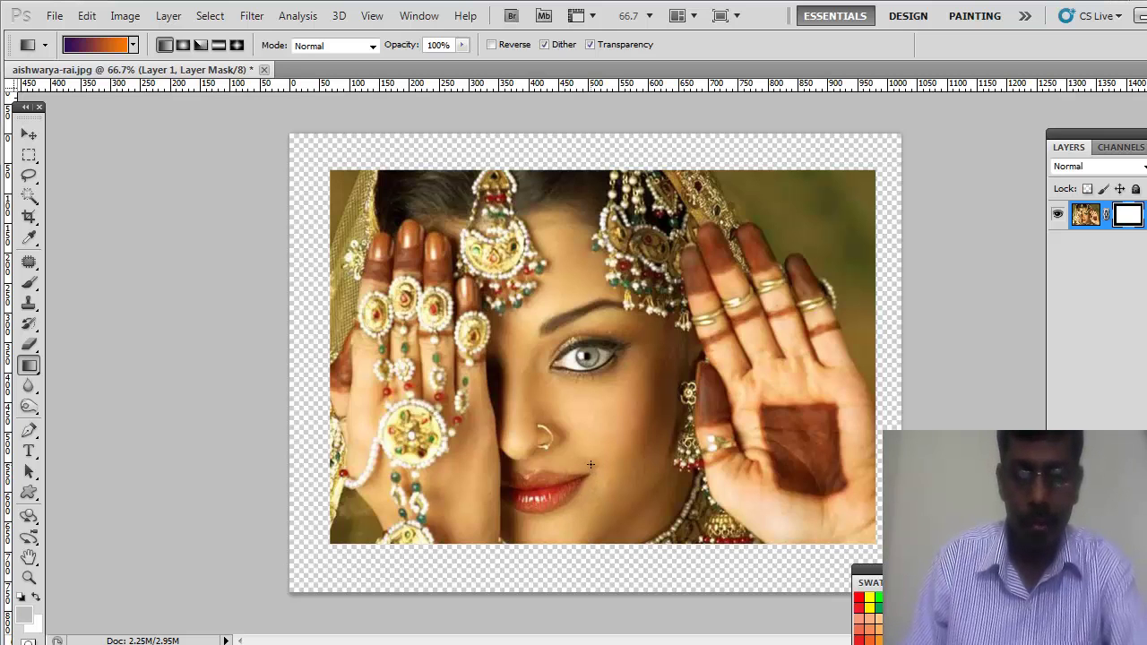
Choose the Black, White gradient preset in the Gradient Editor.
left_click(94, 45)
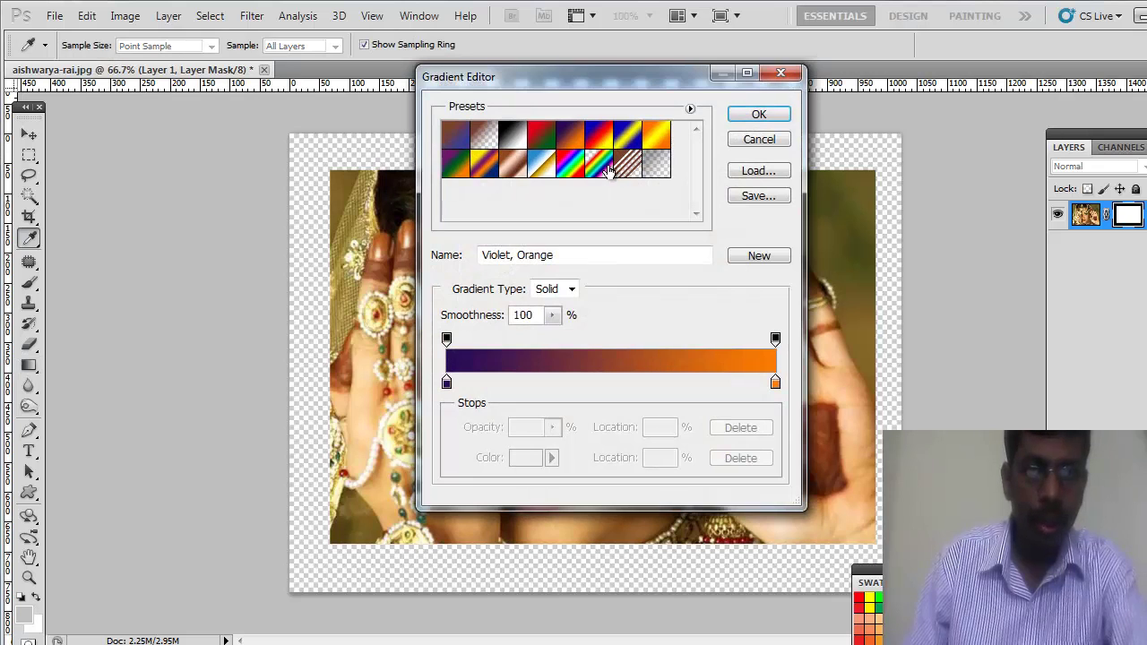
left_click(513, 134)
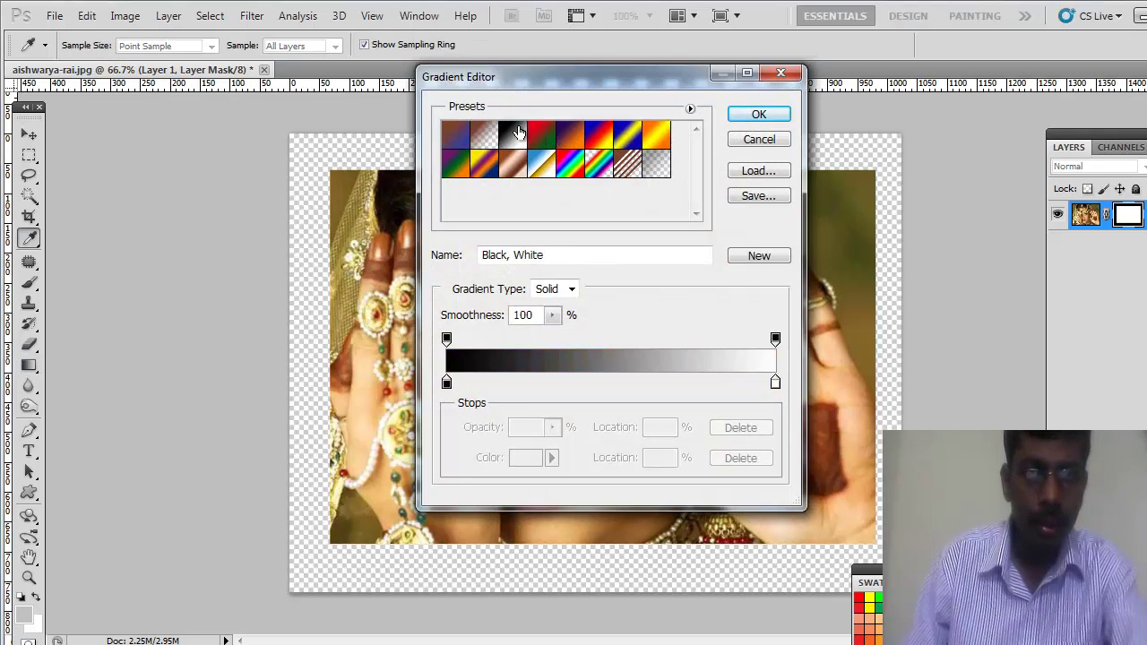
left_click(758, 112)
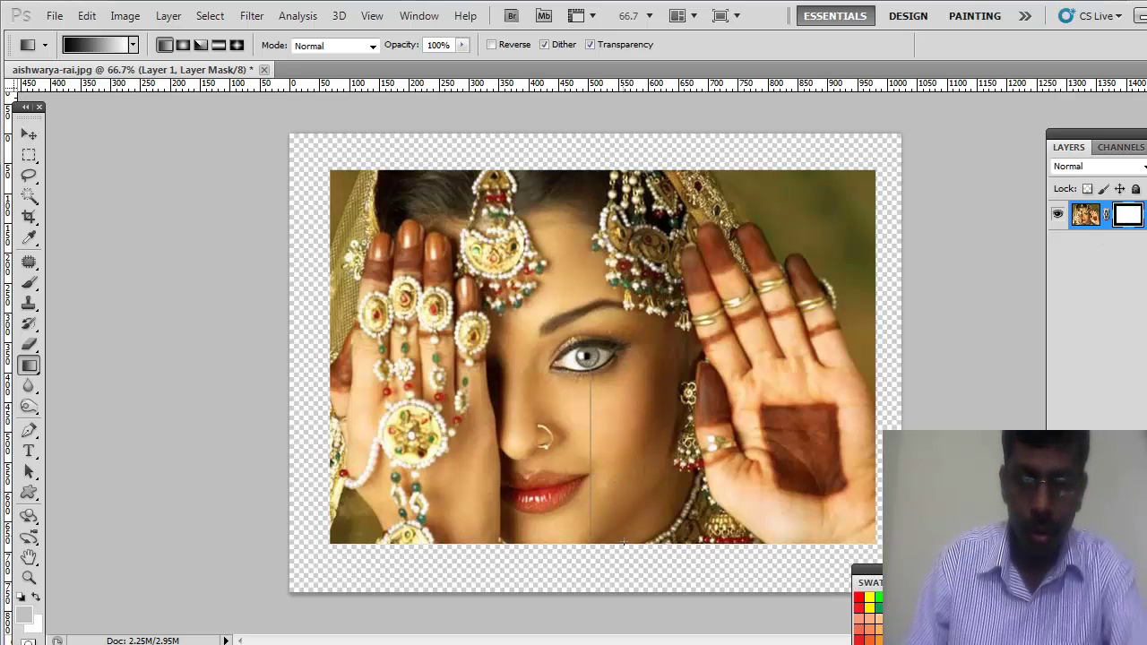
Drag a bottom-to-top fade on the layer mask, then undo it to restore full opacity.
left_click_drag(624, 547, 624, 548)
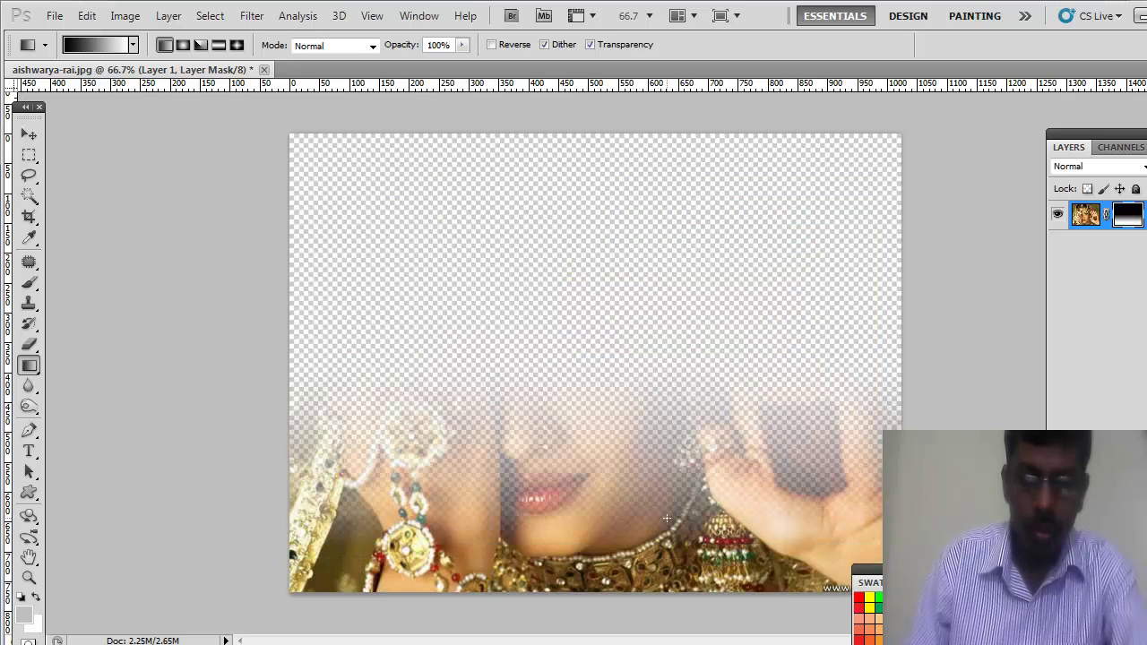
key("ctrl+z")
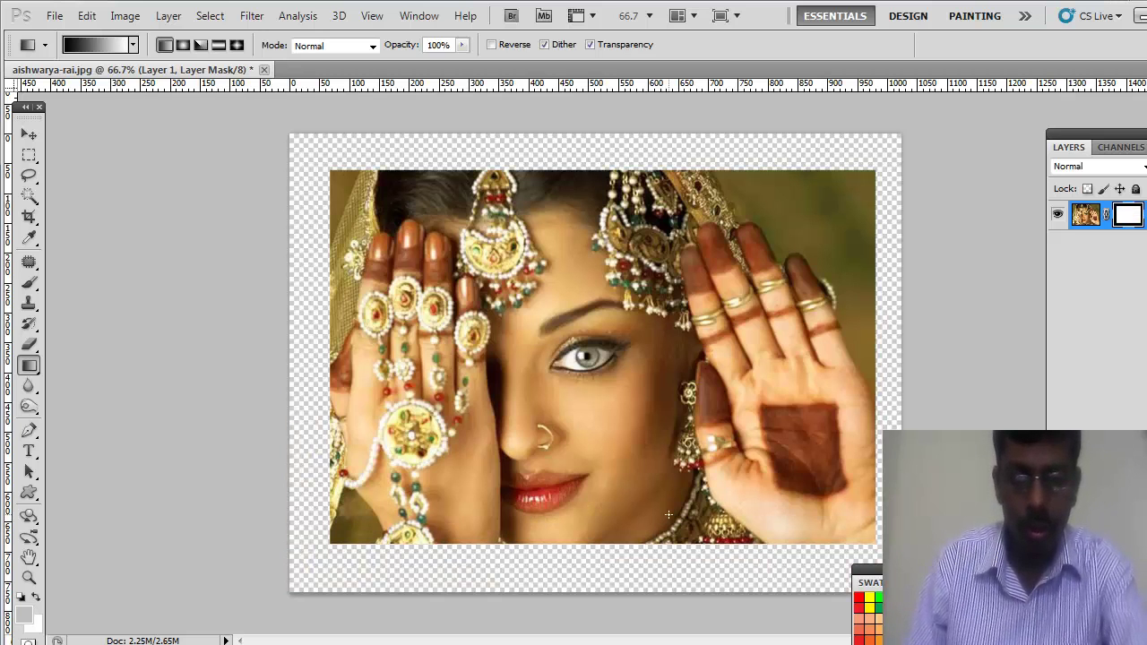
left_click_drag(610, 566, 610, 303)
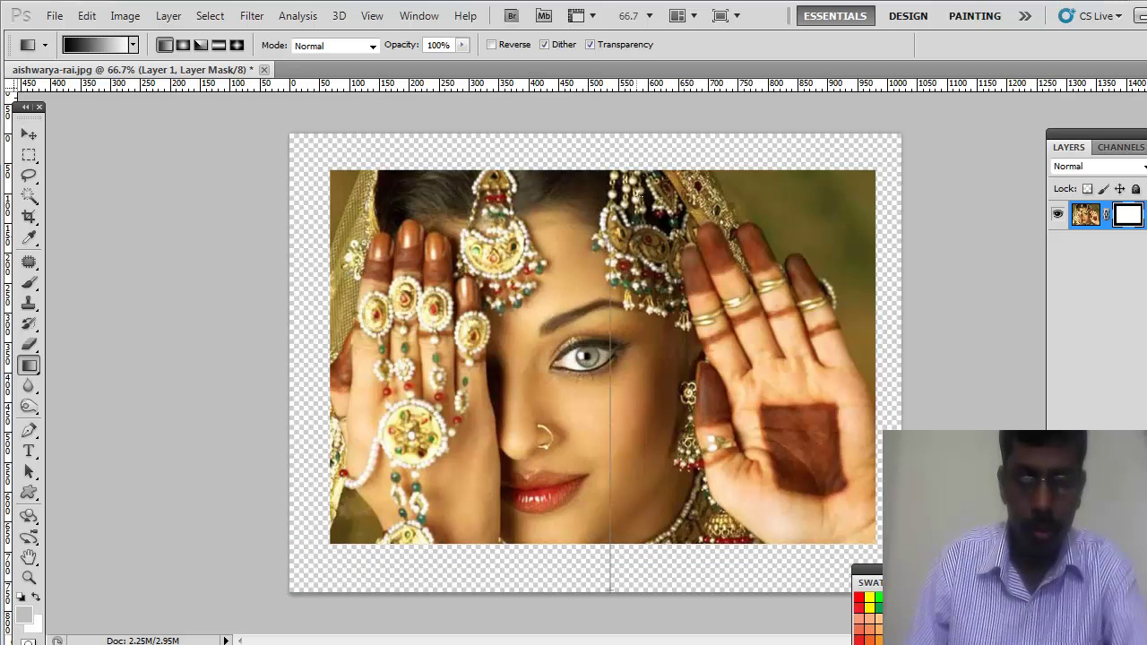
left_click_drag(643, 197, 643, 197)
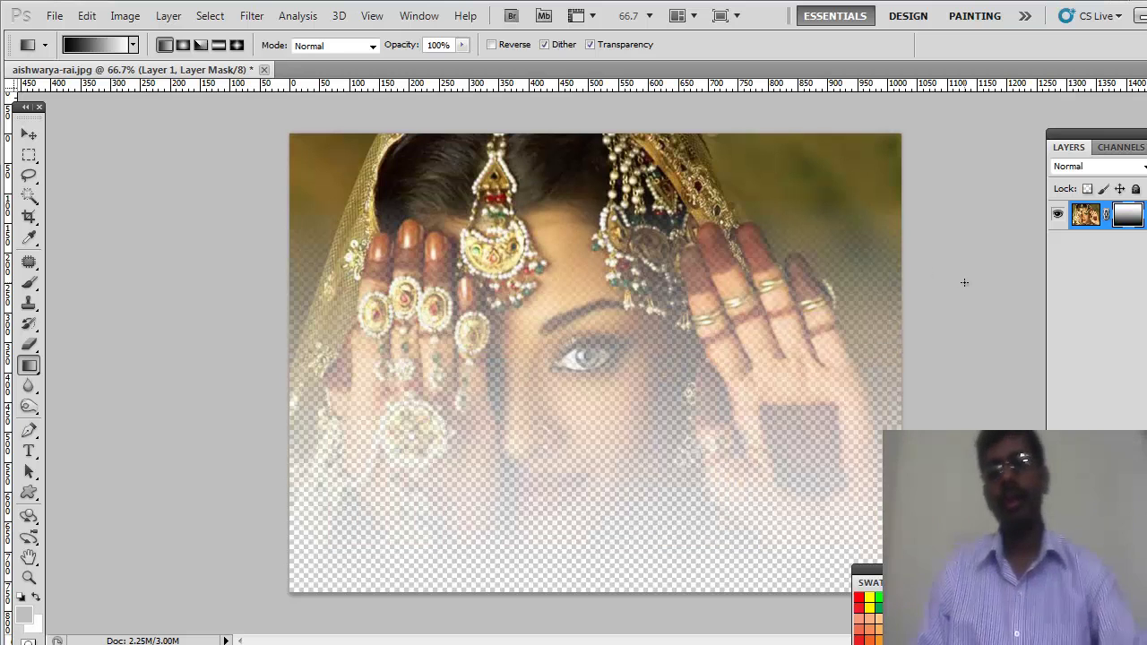
key("ctrl+alt+z")
key("ctrl+alt+z")
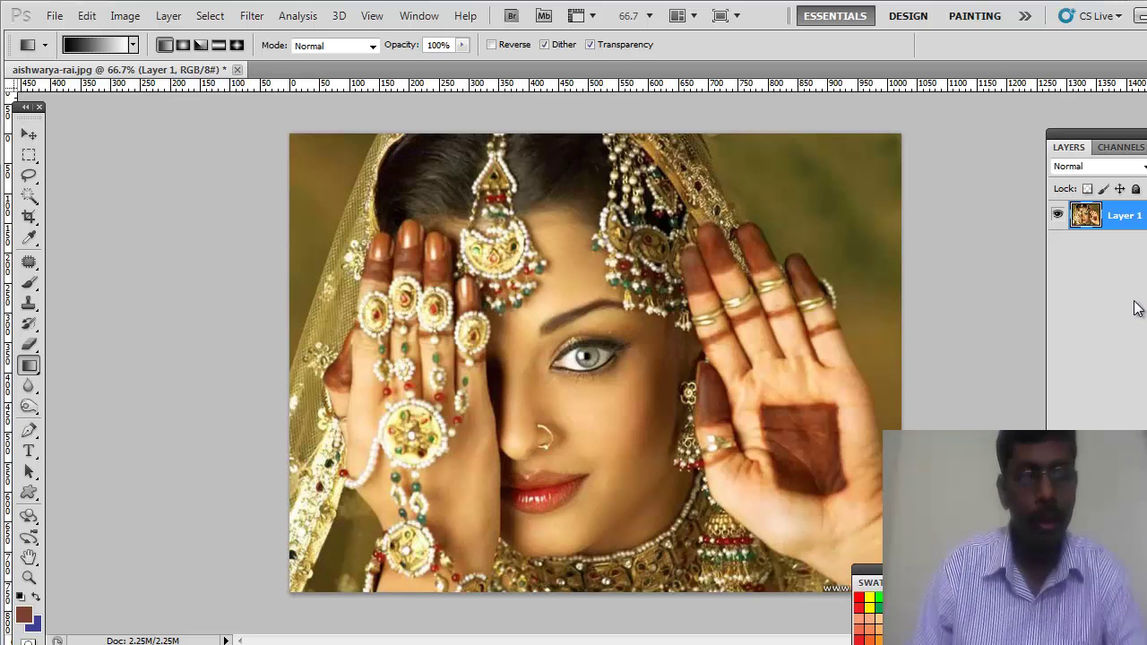
Select the Paint Bucket and set the foreground colour to a strong green.
left_click(33, 373)
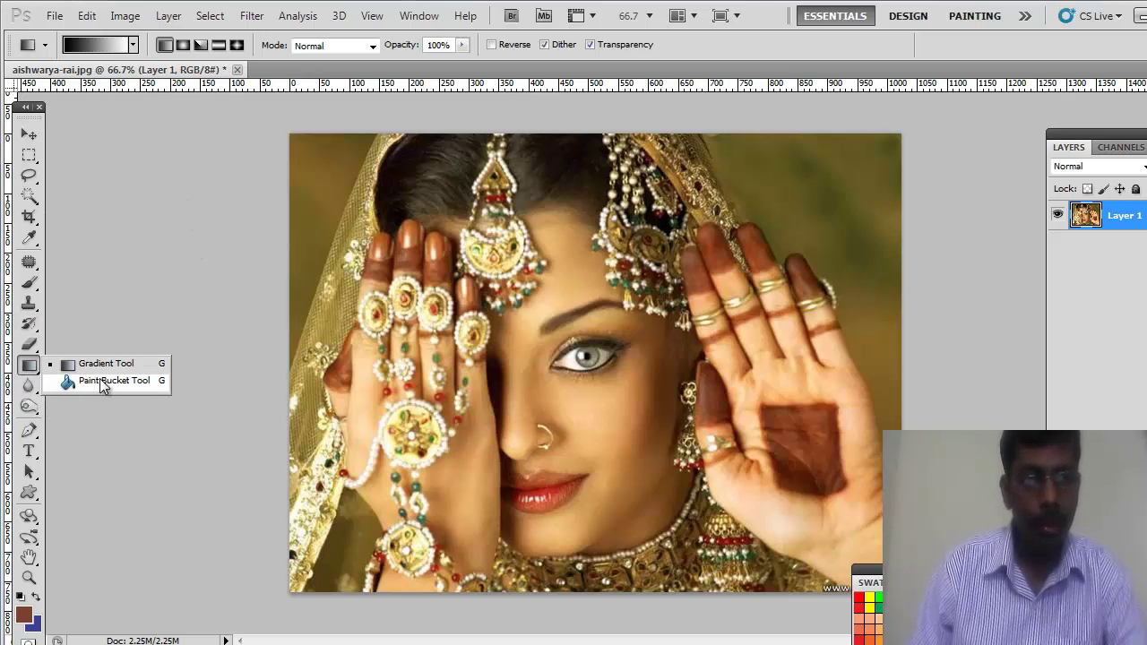
left_click(98, 379)
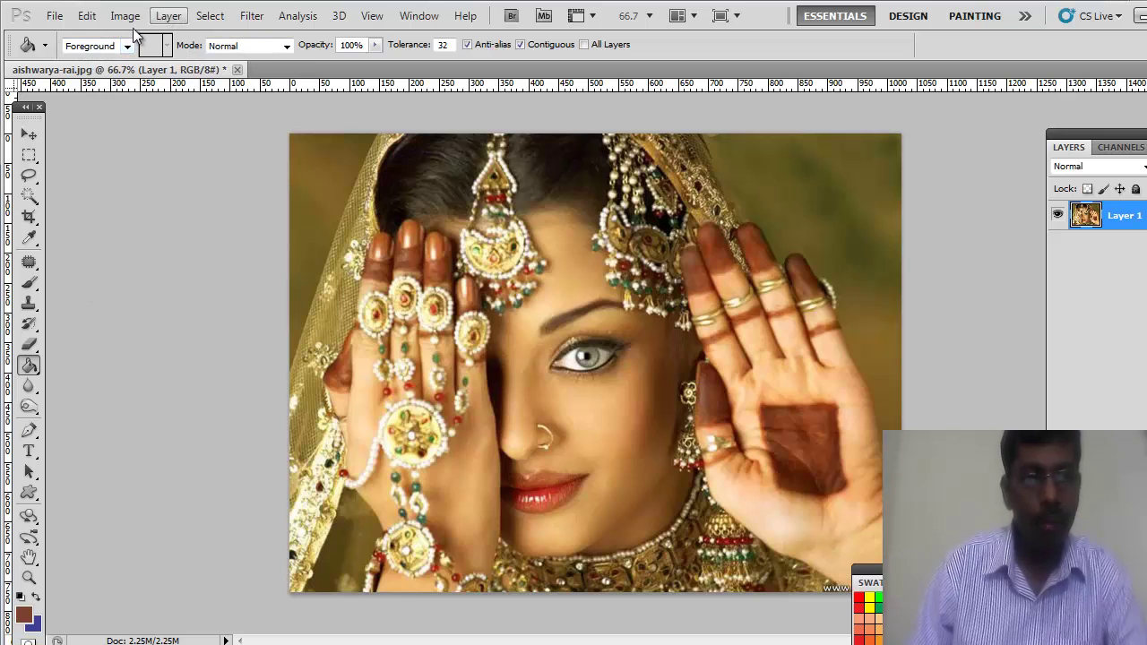
left_click(126, 48)
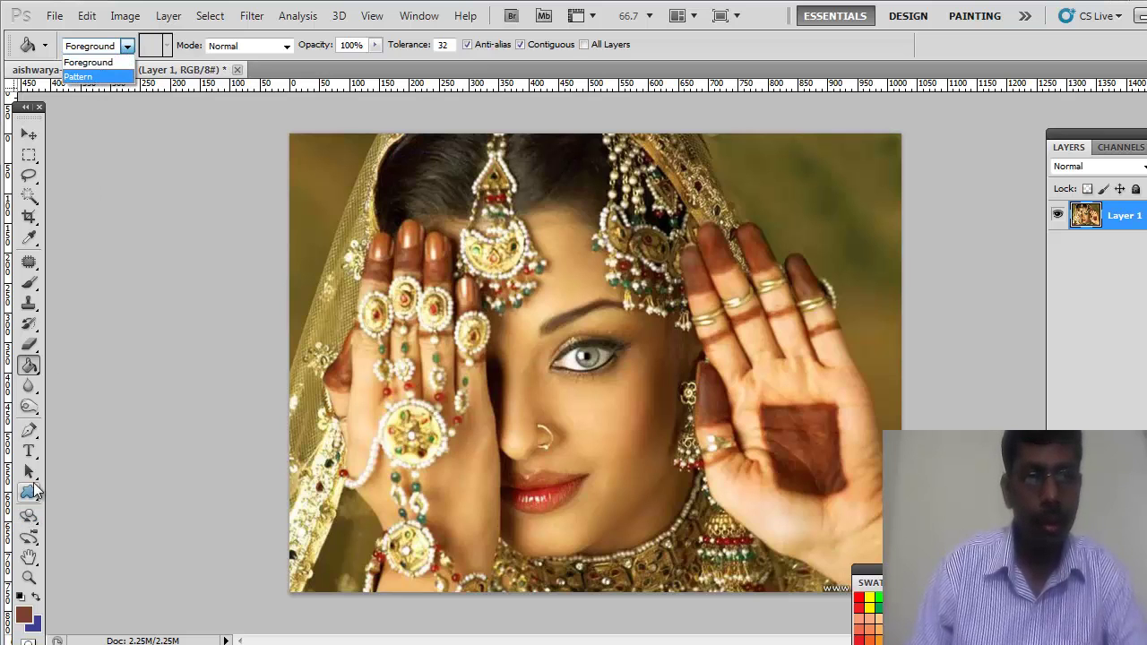
left_click(21, 619)
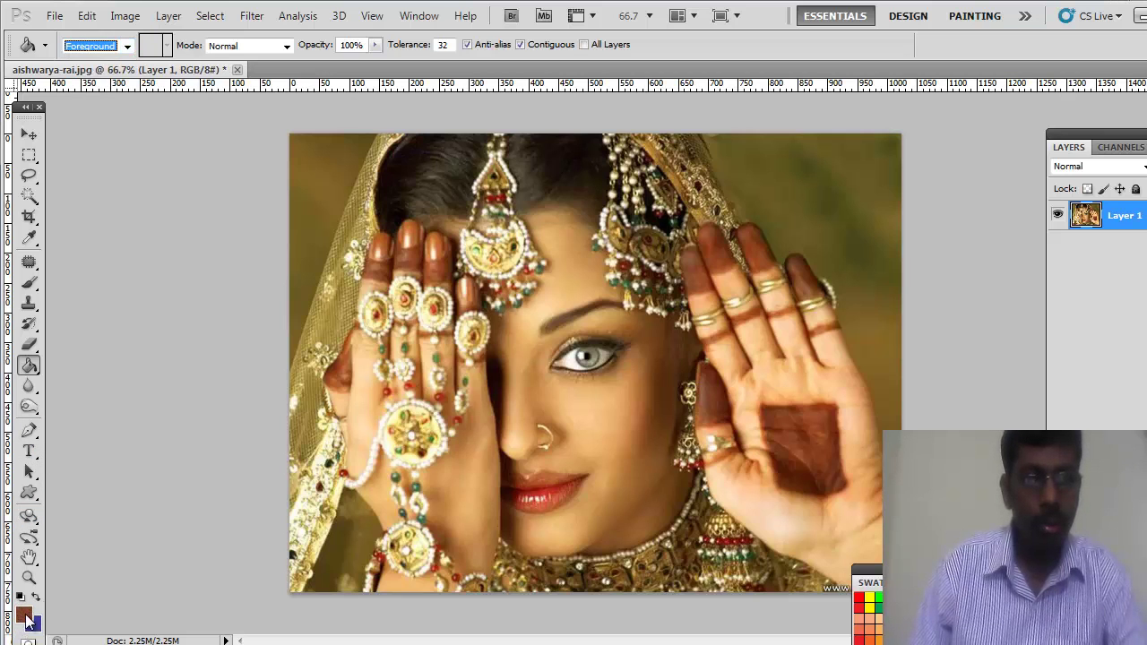
left_click(23, 616)
left_click_drag(797, 246, 799, 178)
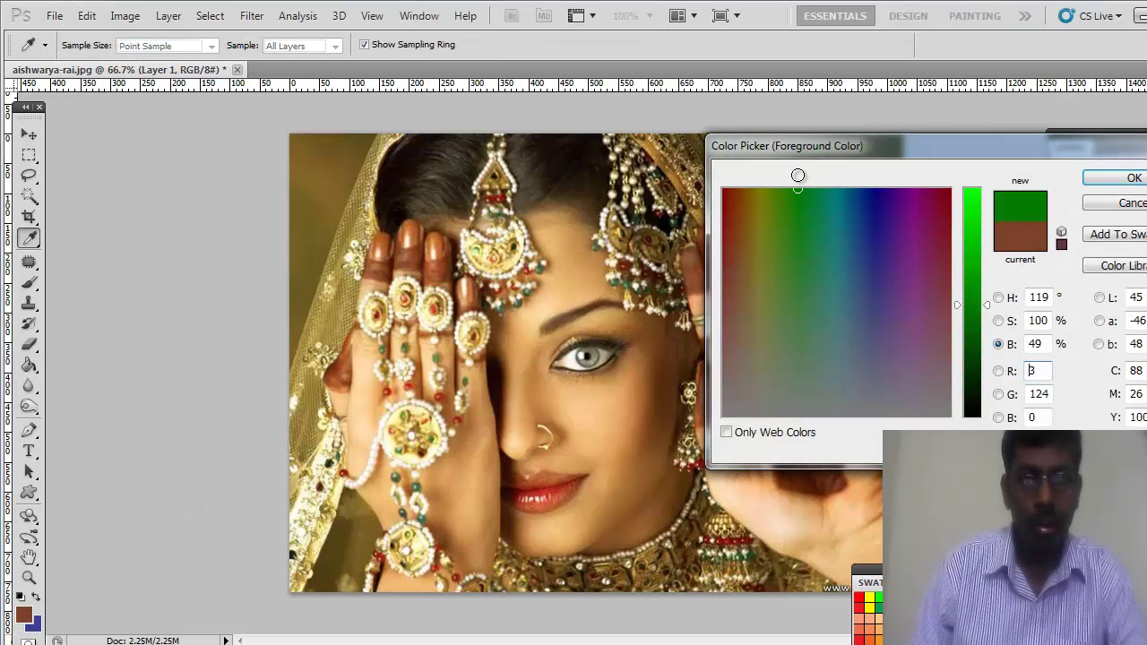
left_click(1122, 179)
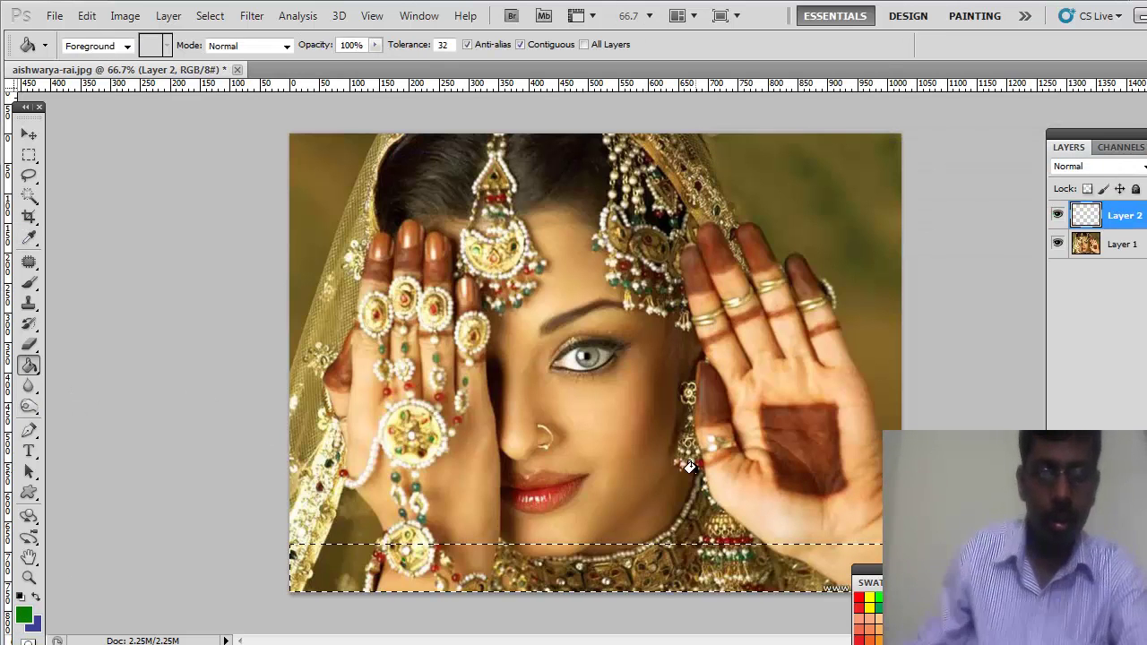
Fill the bottom strip with green, then delete Layer 2 and deselect.
left_click(624, 551)
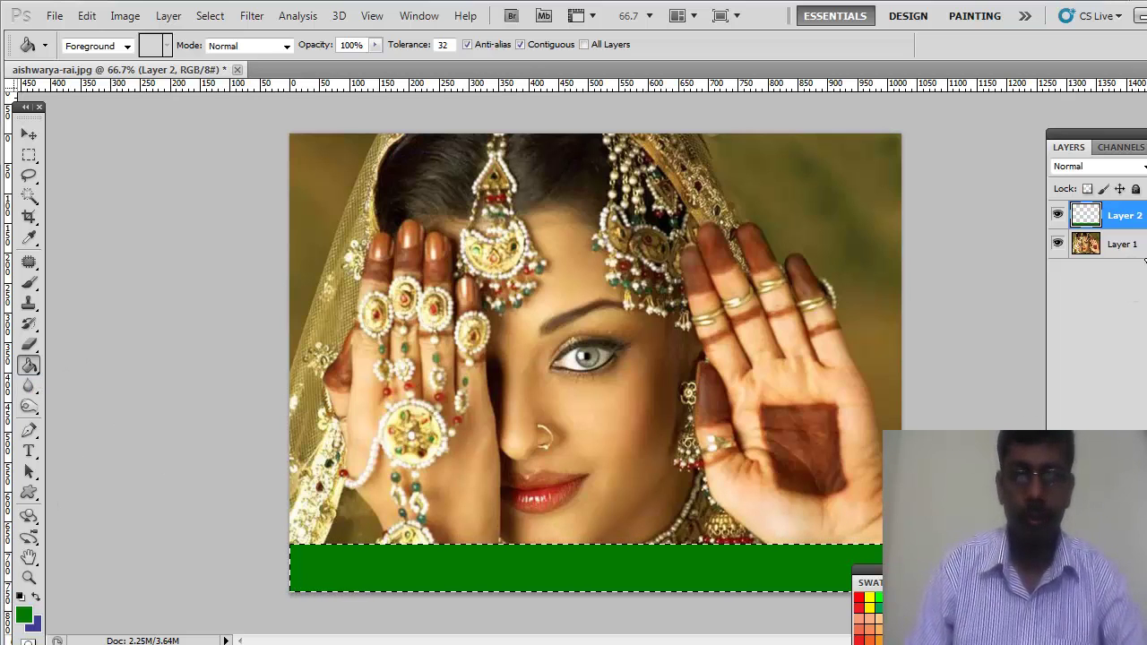
left_click_drag(1132, 140, 1075, 127)
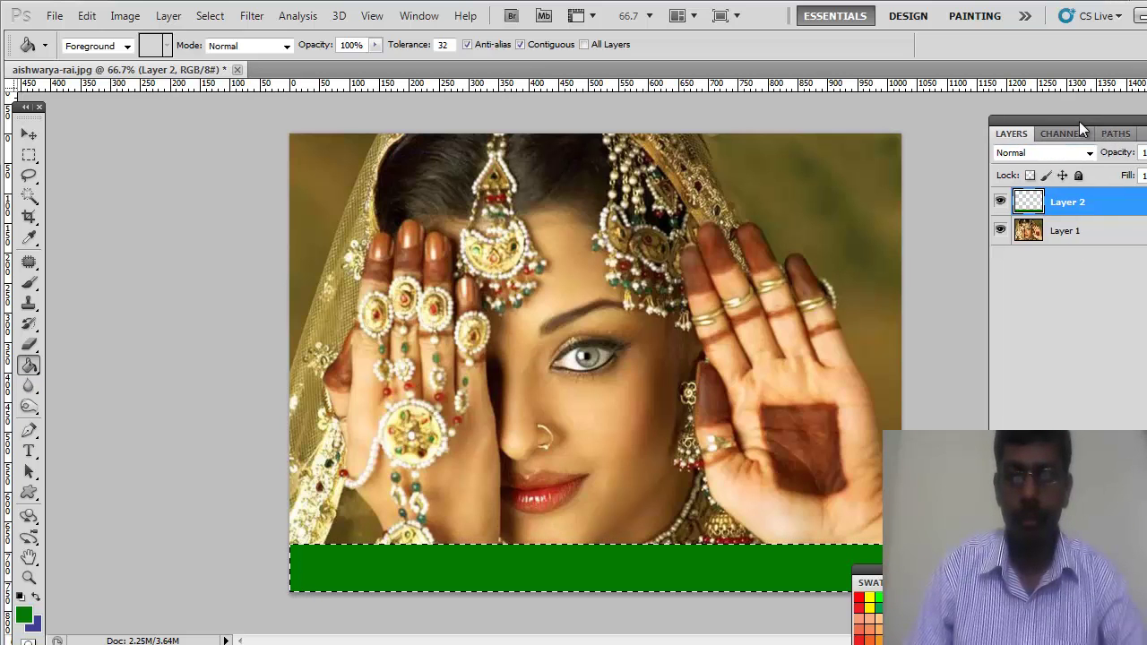
left_click(1111, 448)
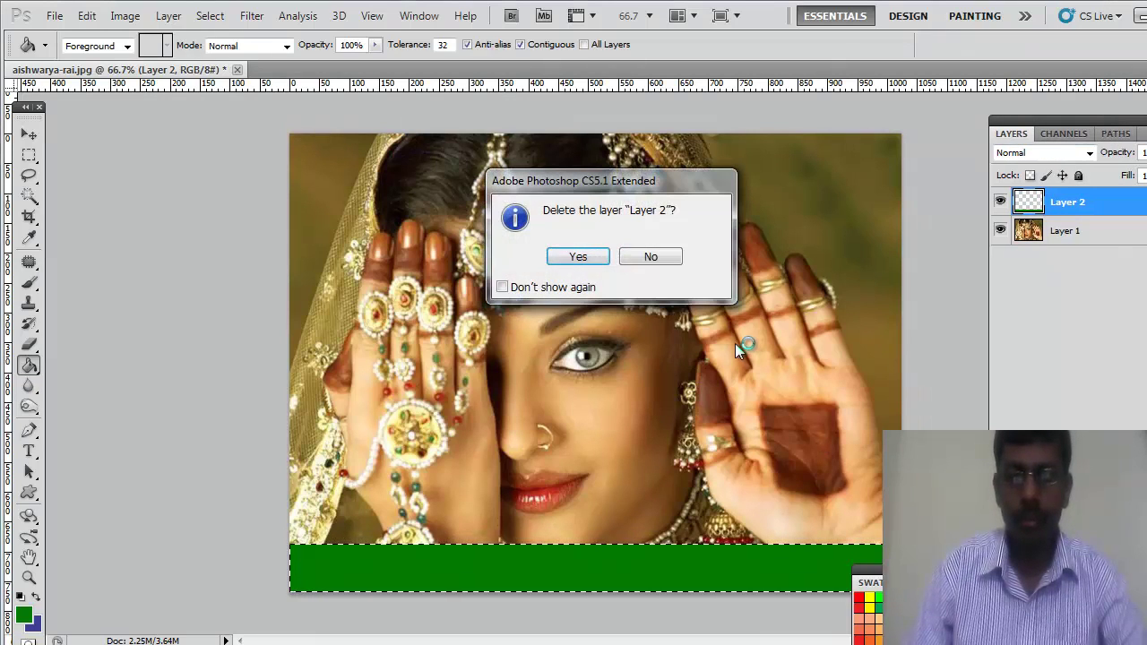
left_click(580, 257)
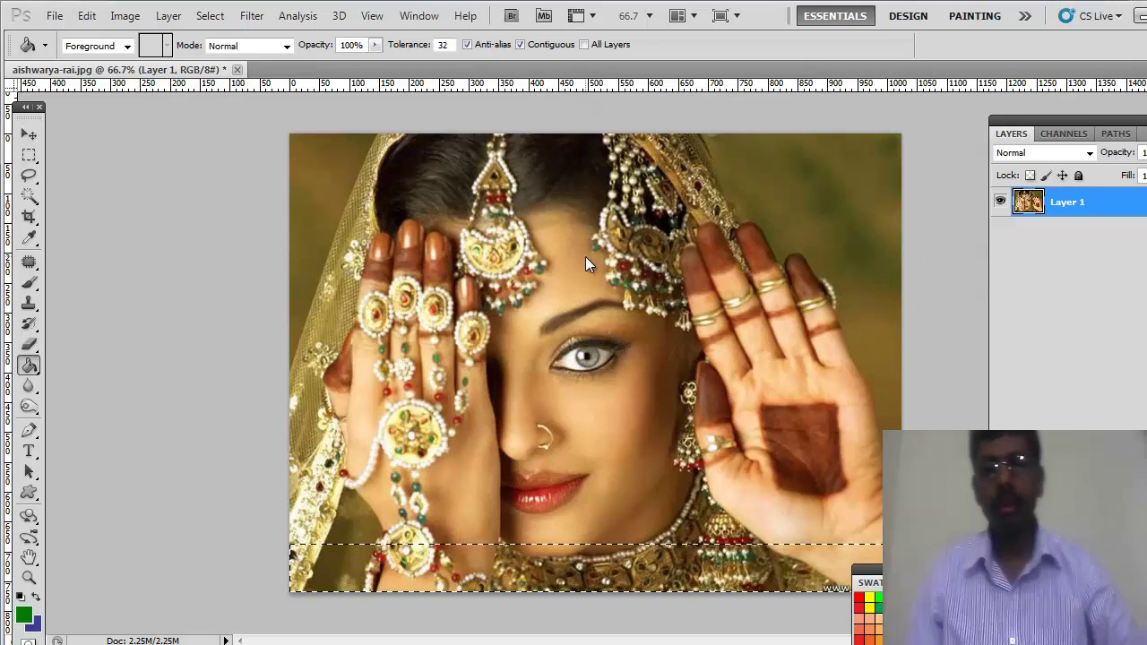
key("ctrl+d")
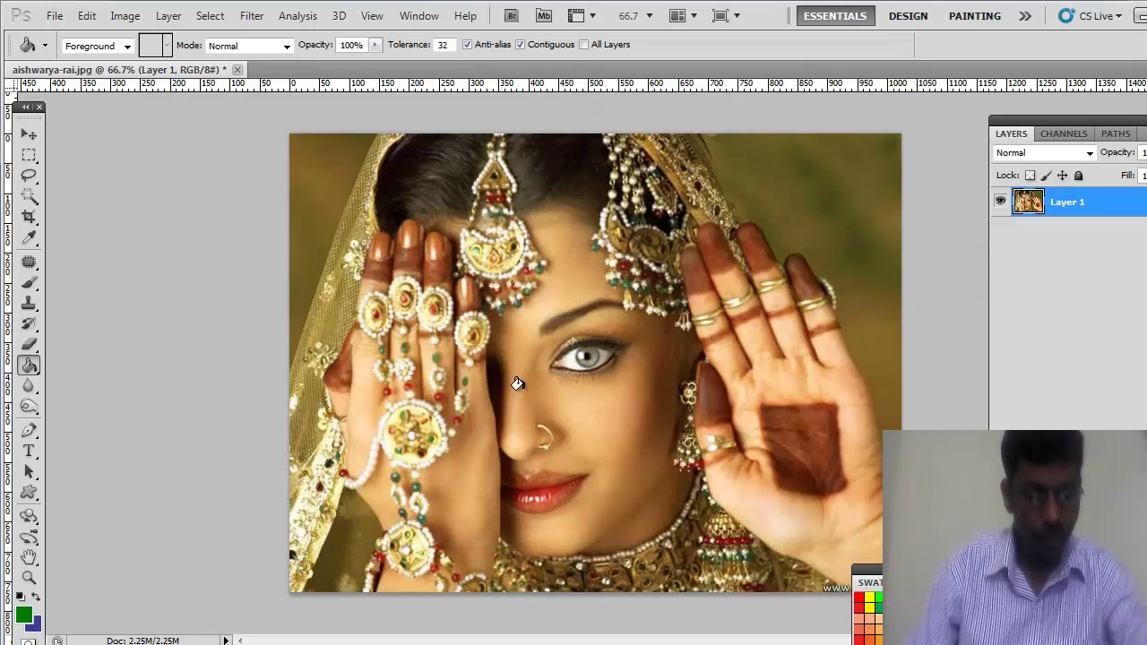
Enlarge the Blur brush and soften the nose ring area and the henna square's top edge.
left_click(30, 387)
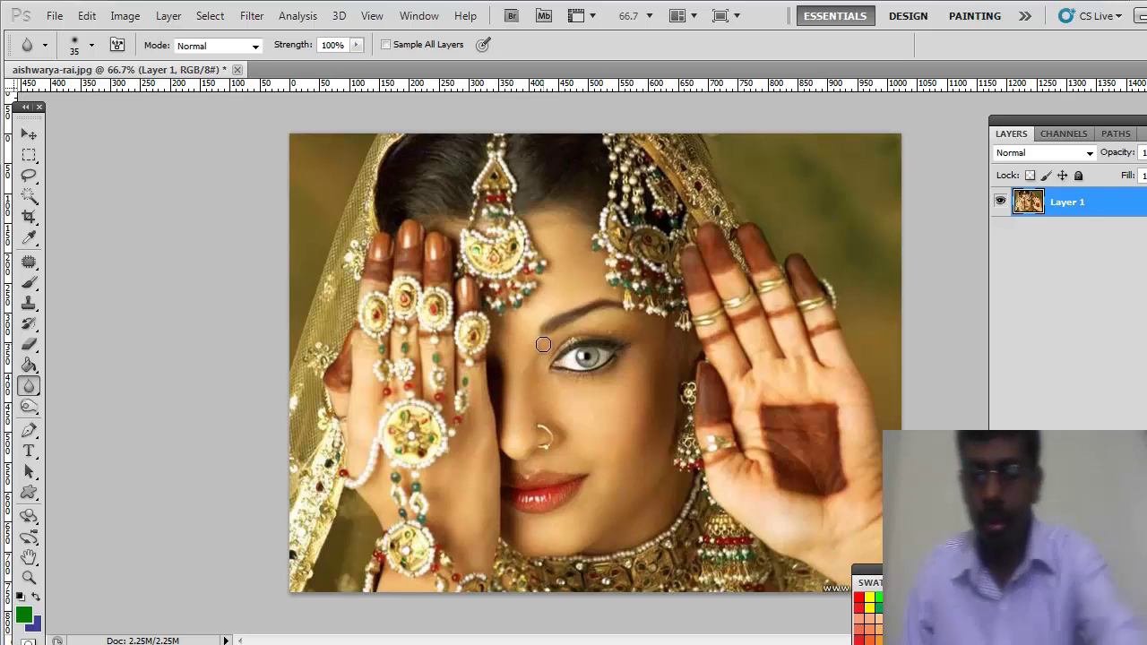
key("bracketright")
key("bracketright")
key("bracketright")
key("bracketright")
key("bracketright")
key("bracketright")
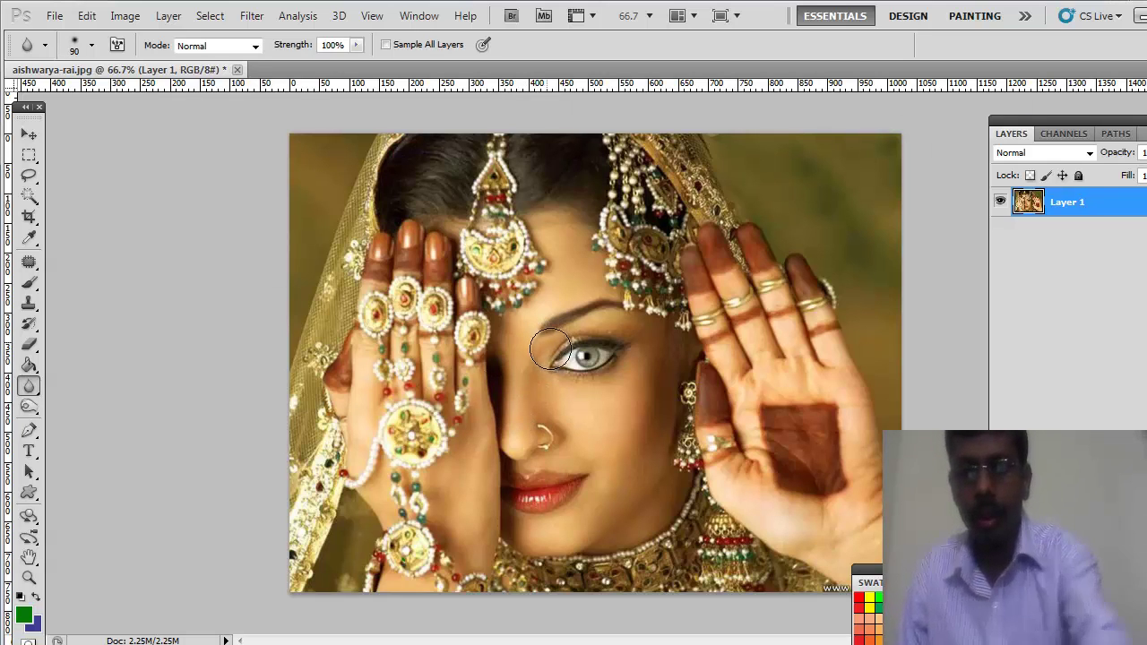
mouse_move(563, 443)
left_mouse_down()
mouse_move(525, 449)
mouse_move(563, 434)
mouse_move(568, 411)
mouse_move(506, 435)
mouse_move(550, 429)
mouse_move(542, 441)
mouse_move(522, 438)
mouse_move(549, 430)
mouse_move(515, 435)
mouse_move(590, 446)
mouse_move(538, 440)
mouse_move(589, 435)
mouse_move(539, 446)
mouse_move(578, 443)
mouse_move(537, 433)
mouse_move(568, 426)
mouse_move(576, 433)
mouse_move(533, 423)
mouse_move(584, 431)
mouse_move(545, 426)
mouse_move(520, 440)
mouse_move(558, 420)
mouse_move(537, 422)
mouse_move(565, 431)
mouse_move(525, 444)
mouse_move(571, 431)
mouse_move(532, 436)
left_mouse_up()
left_click_drag(786, 469, 798, 422)
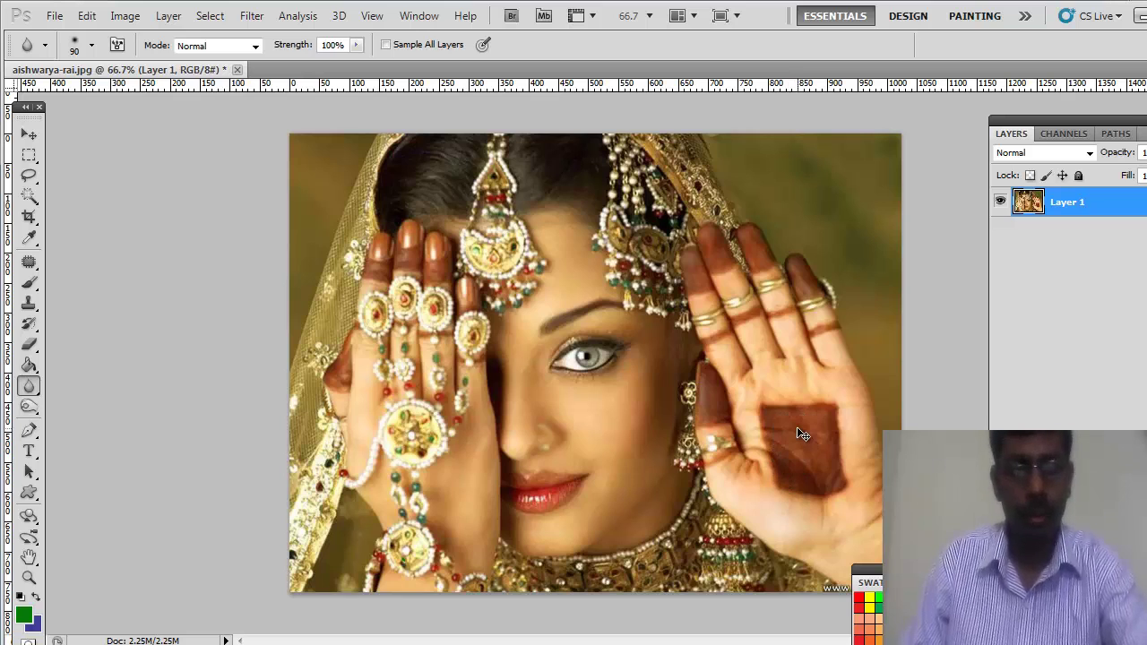
Restore the original nose-ring detail with the History Brush.
left_click(30, 325)
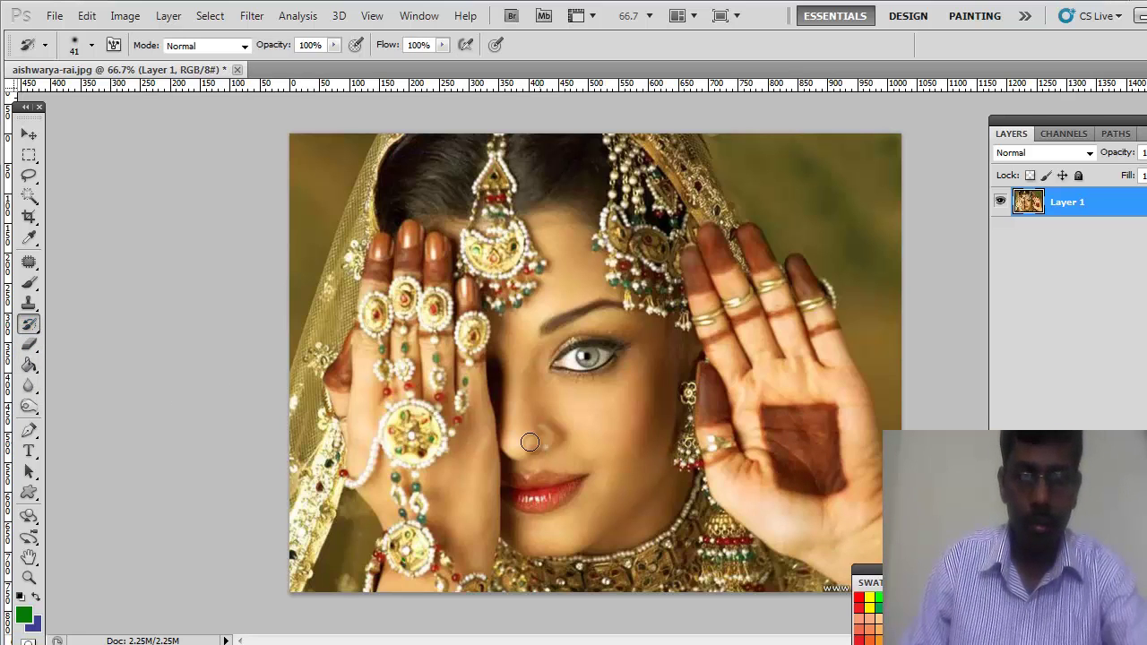
mouse_move(570, 434)
left_mouse_down()
mouse_move(515, 433)
mouse_move(513, 461)
mouse_move(581, 432)
mouse_move(516, 442)
mouse_move(532, 454)
mouse_move(521, 460)
mouse_move(546, 448)
mouse_move(507, 452)
mouse_move(576, 436)
mouse_move(493, 440)
mouse_move(530, 422)
mouse_move(494, 437)
mouse_move(565, 441)
mouse_move(527, 429)
mouse_move(506, 463)
mouse_move(564, 437)
mouse_move(503, 440)
mouse_move(535, 424)
mouse_move(597, 449)
mouse_move(535, 431)
mouse_move(523, 457)
mouse_move(588, 416)
mouse_move(522, 454)
mouse_move(590, 452)
mouse_move(530, 438)
mouse_move(589, 433)
mouse_move(512, 449)
mouse_move(583, 440)
left_mouse_up()
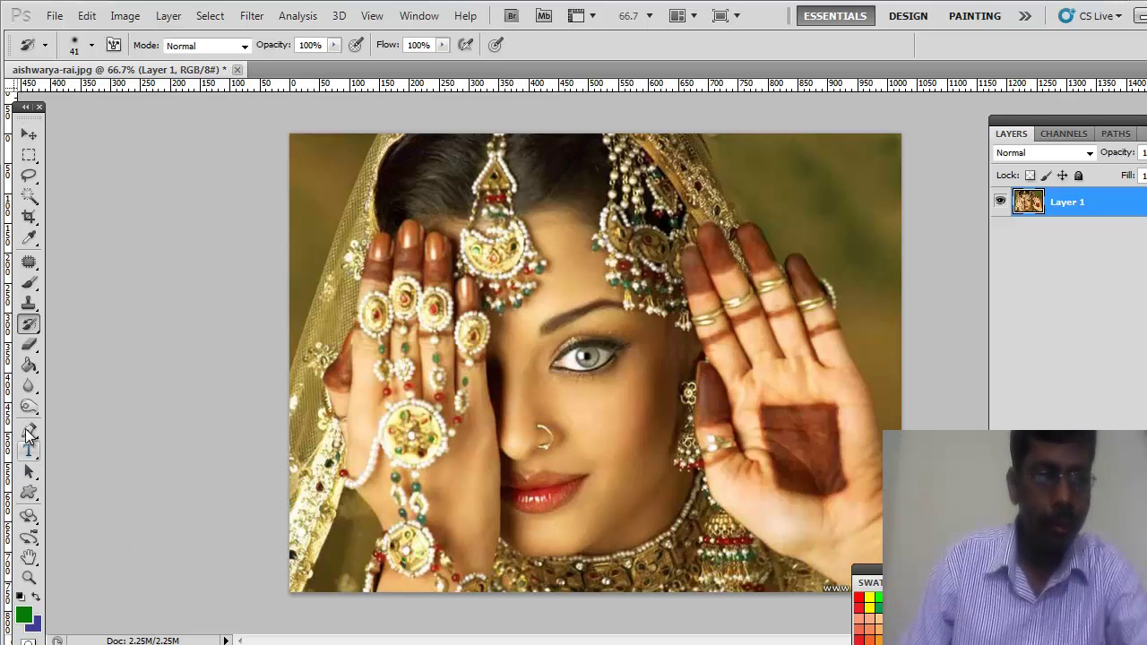
left_click(29, 324)
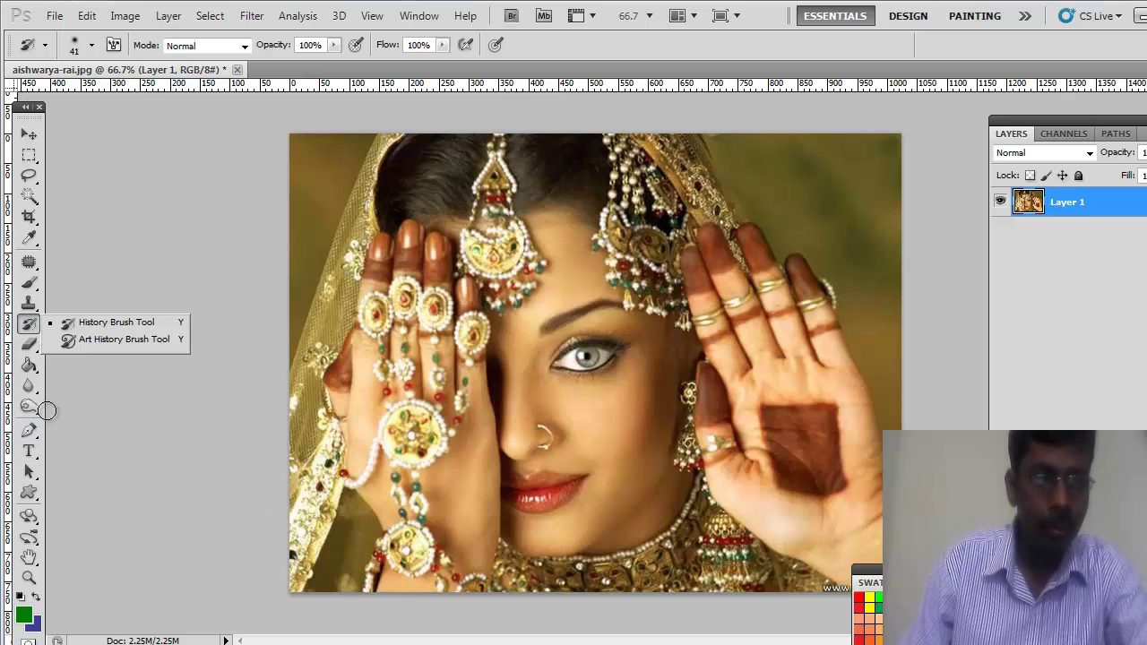
left_click(28, 385)
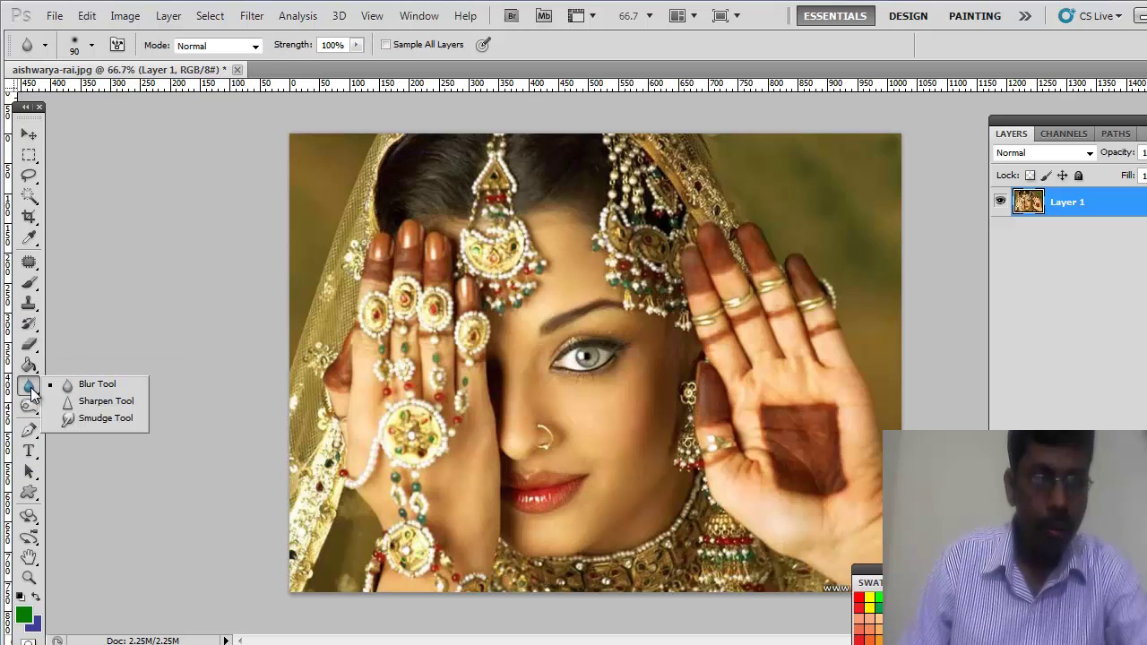
Switch to the Sharpen tool at size 90 and crisp the forehead pendant's jewels.
left_click(97, 402)
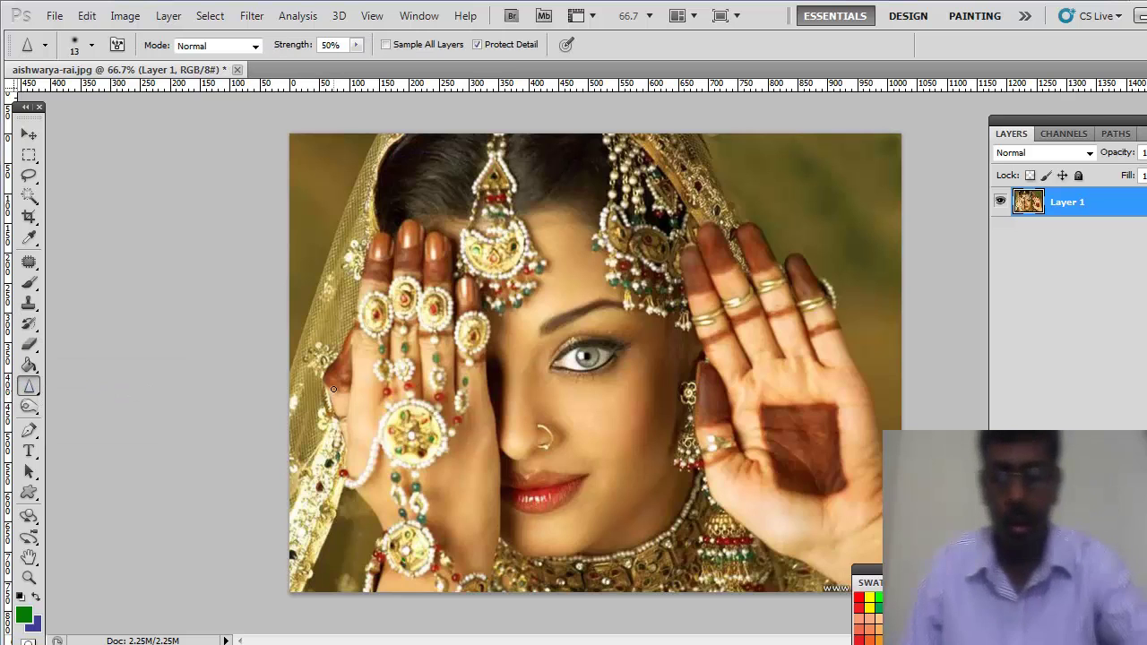
key("bracketright")
key("bracketright")
key("bracketright")
key("bracketright")
key("bracketright")
key("bracketright")
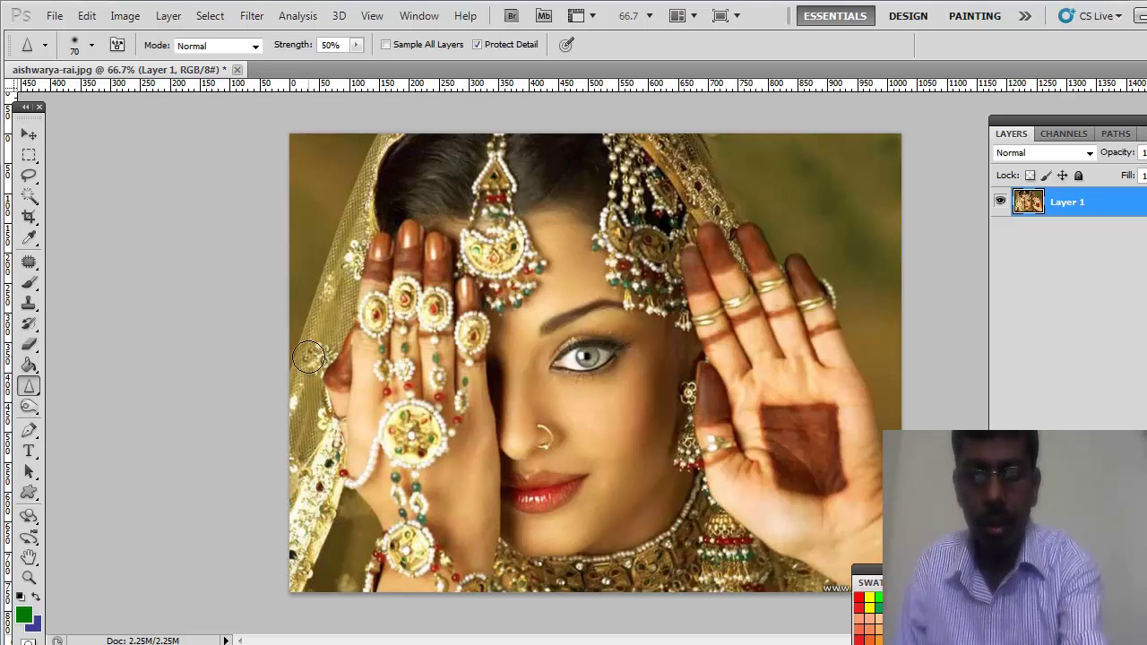
key("bracketright")
key("bracketright")
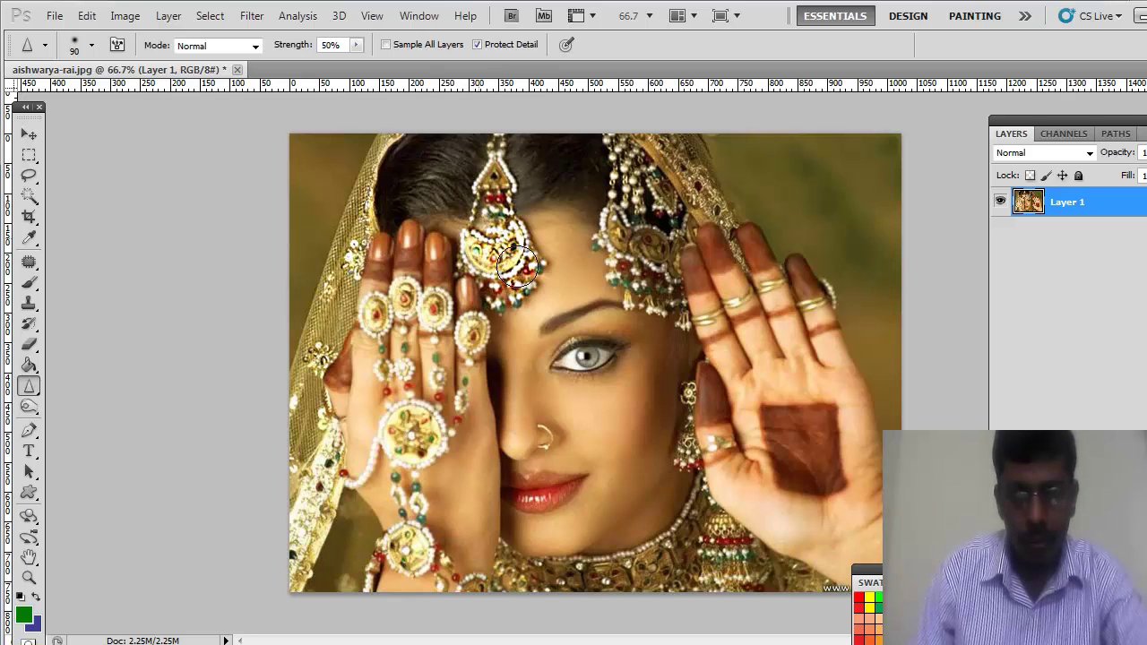
right_click(29, 387)
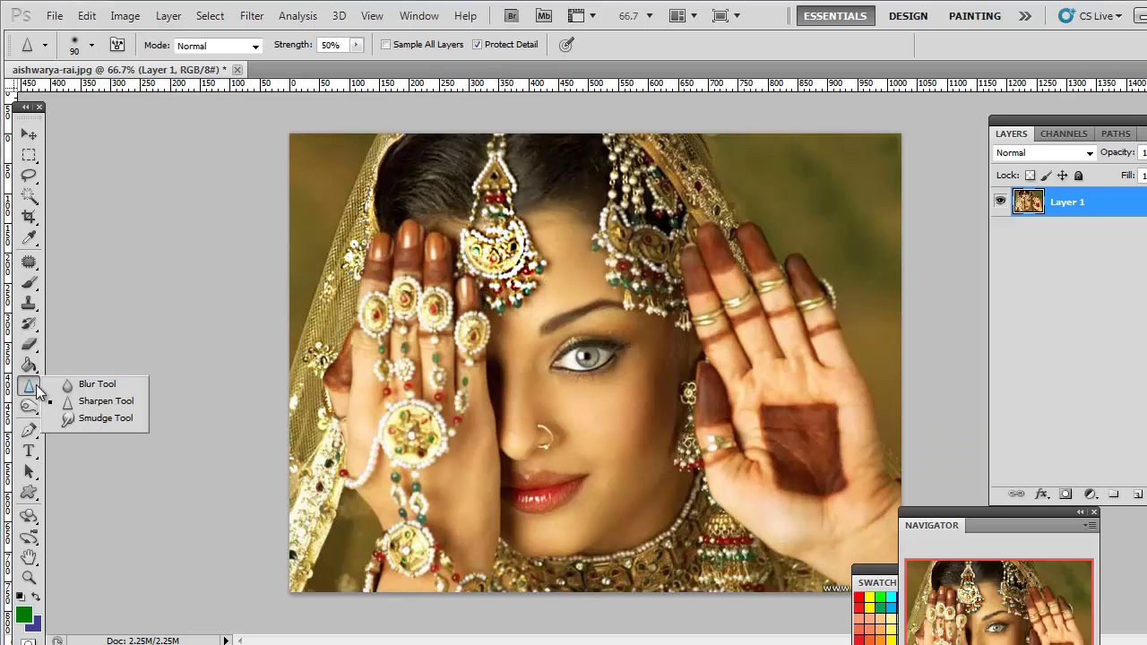
Smear the dark henna square on the right palm downward with a size-60 Smudge brush.
left_click(103, 418)
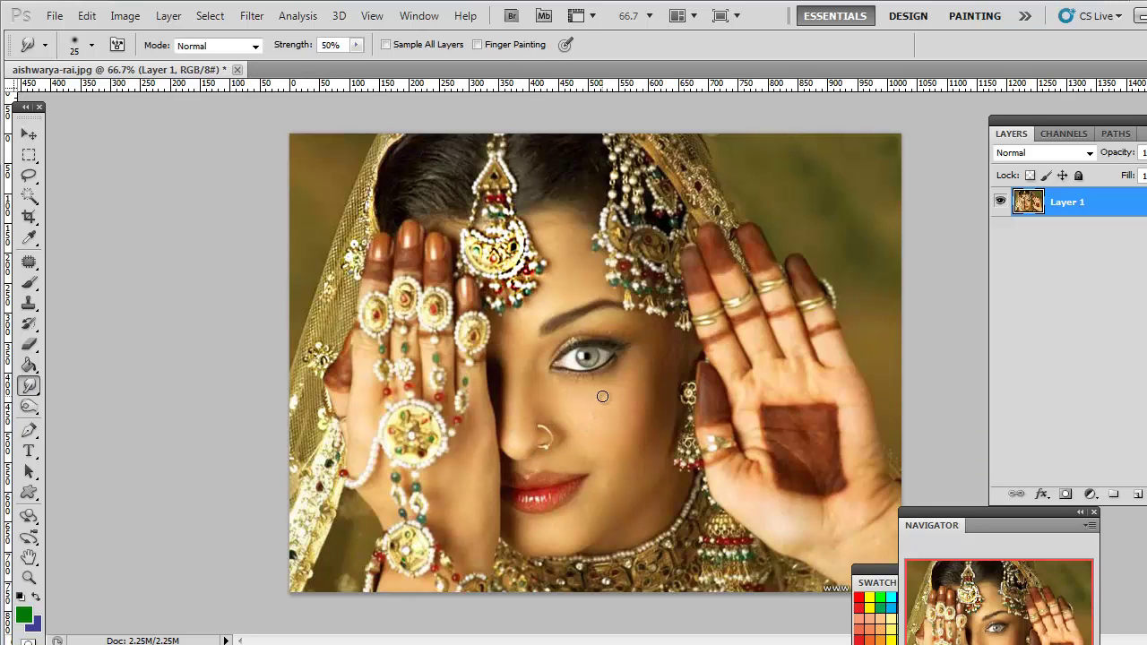
key("bracketright")
key("bracketright")
key("bracketright")
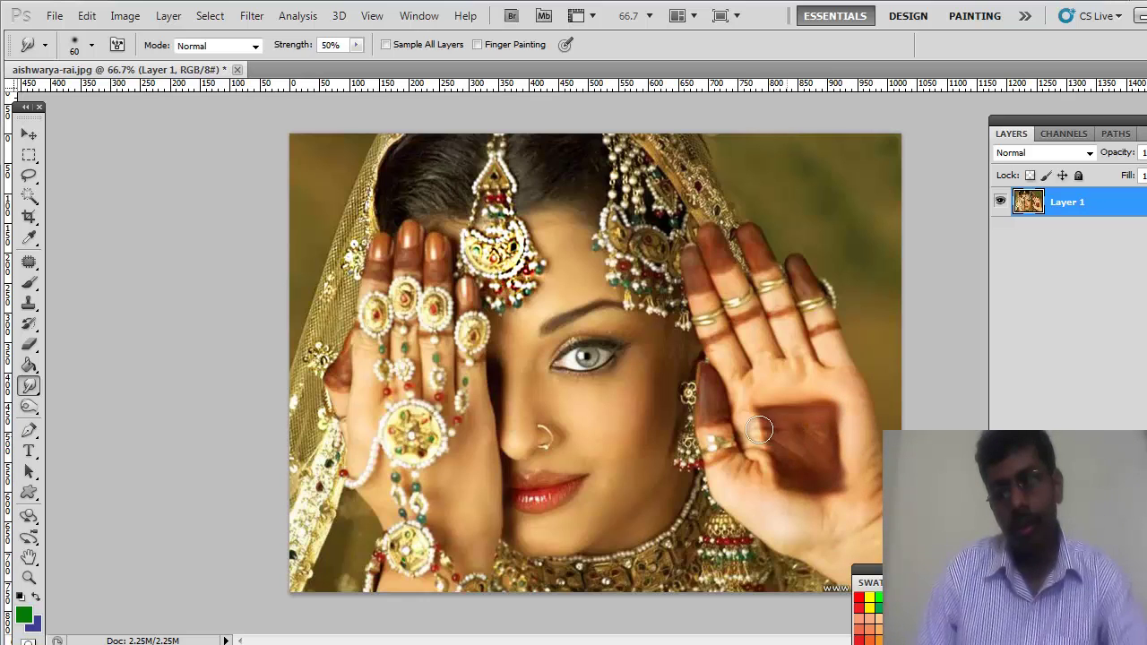
mouse_move(758, 430)
left_mouse_down()
mouse_move(768, 417)
mouse_move(778, 455)
left_mouse_up()
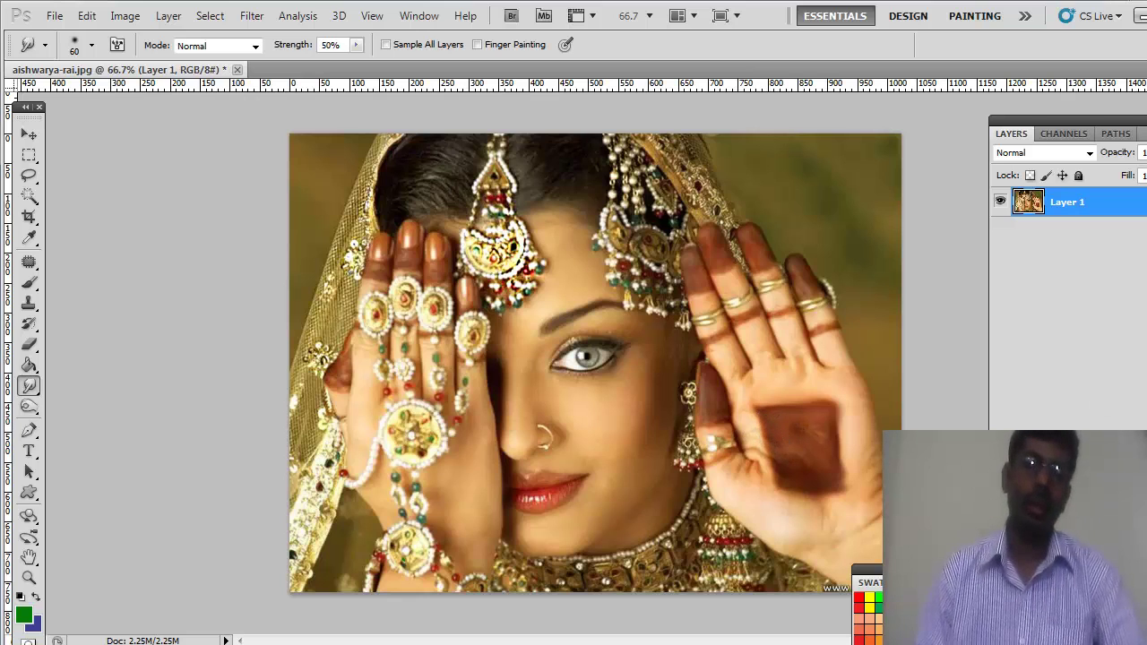
left_click(29, 408)
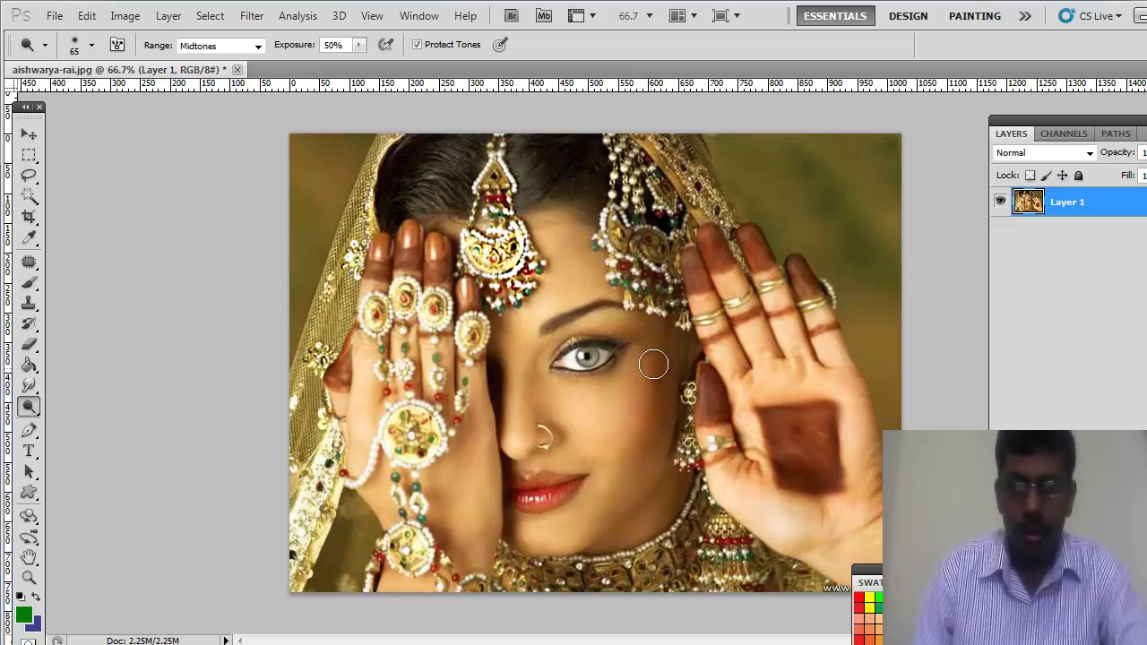
Set the Dodge range to Shadows and lighten down the cheek with two more strokes.
left_click(258, 47)
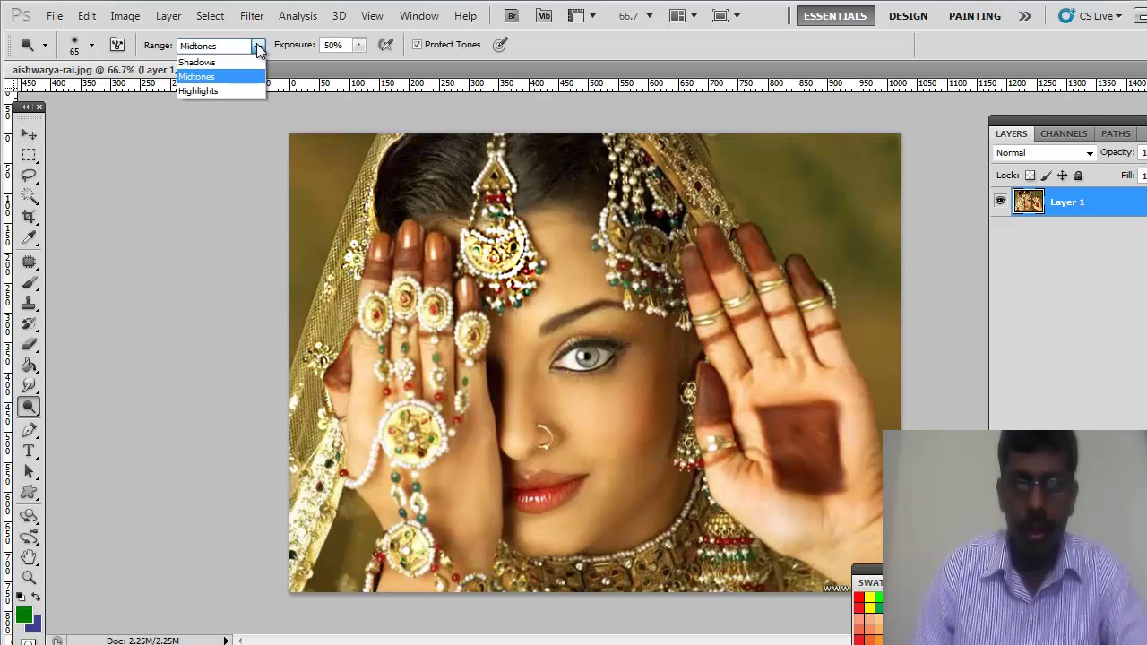
left_click(212, 64)
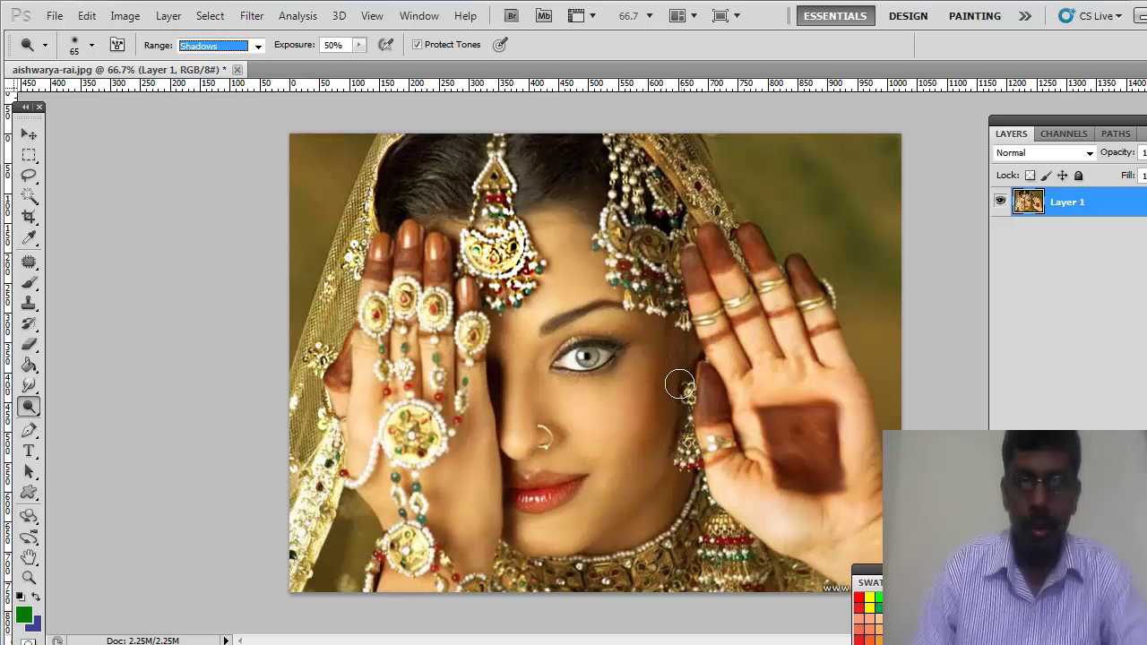
mouse_move(660, 359)
left_mouse_down()
mouse_move(634, 440)
mouse_move(656, 436)
mouse_move(656, 338)
mouse_move(669, 433)
mouse_move(653, 448)
mouse_move(637, 355)
mouse_move(648, 348)
mouse_move(645, 405)
mouse_move(651, 354)
mouse_move(665, 396)
mouse_move(649, 458)
mouse_move(661, 430)
mouse_move(640, 440)
mouse_move(650, 445)
left_mouse_up()
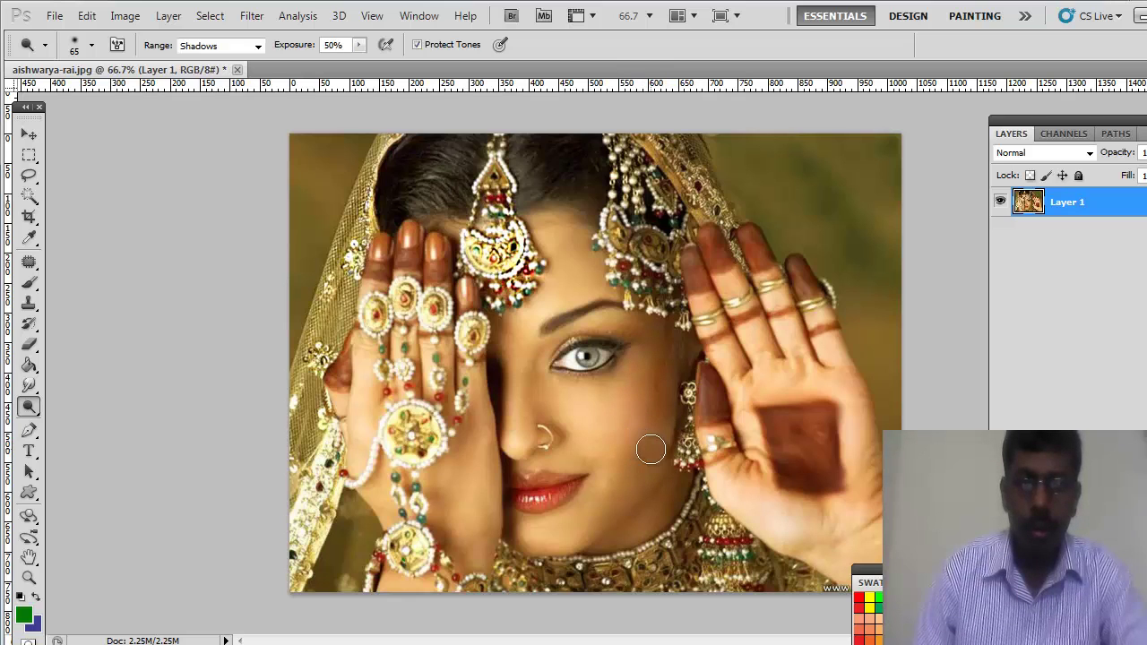
mouse_move(634, 389)
left_mouse_down()
mouse_move(660, 379)
mouse_move(647, 441)
left_mouse_up()
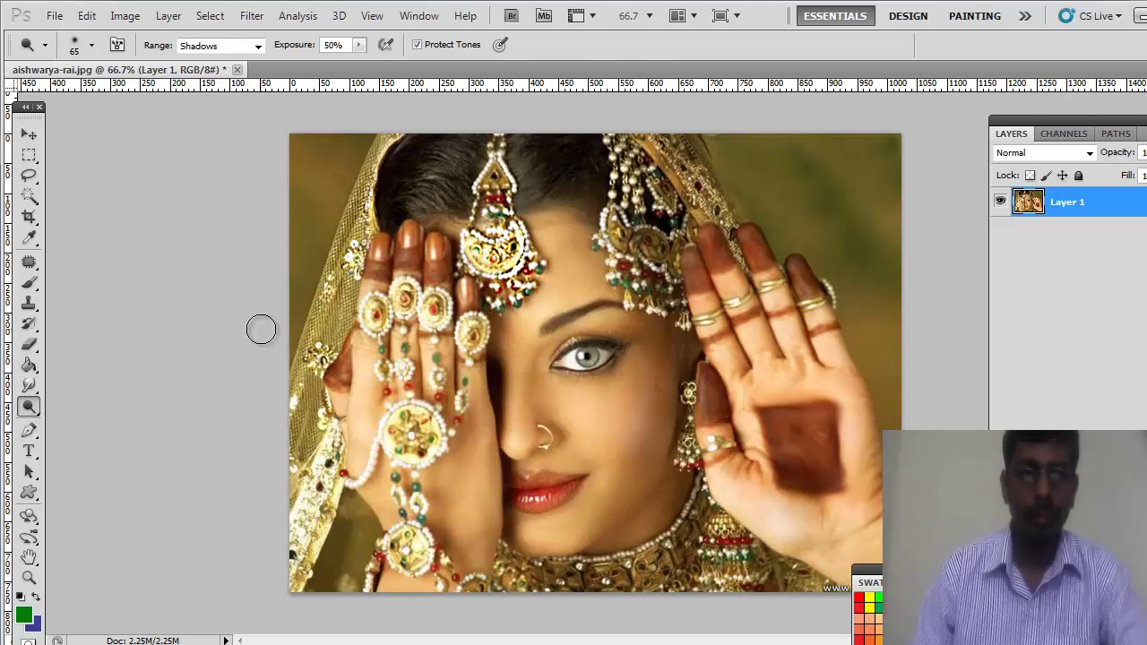
right_click(39, 408)
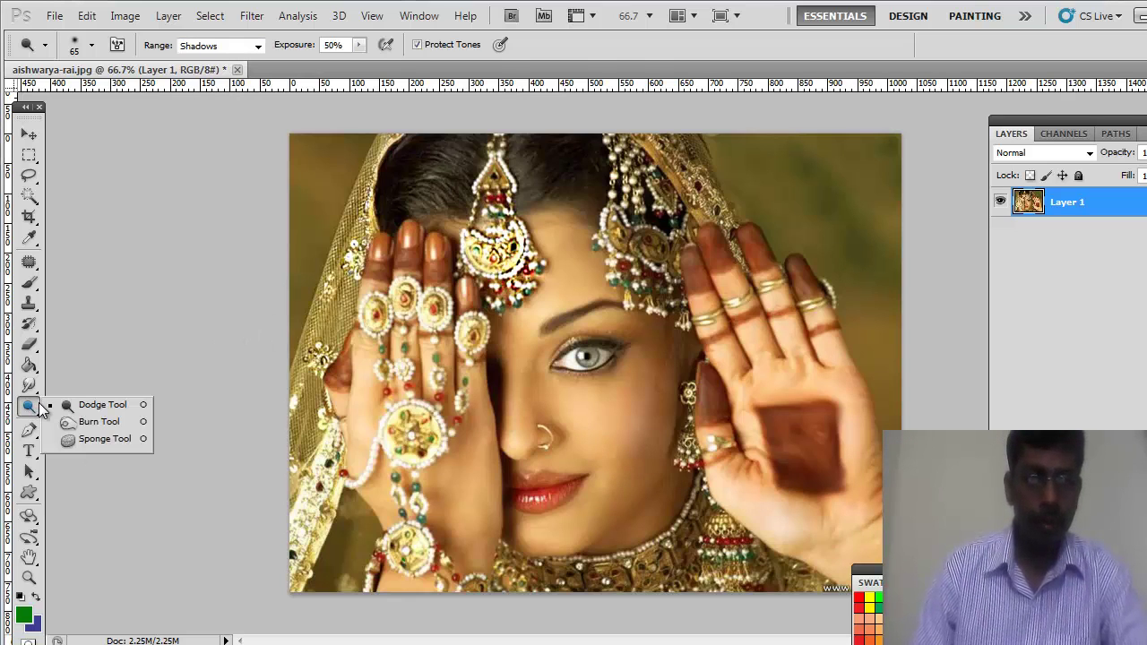
Darken the hair across the top with a 200 px Burn brush limited to Shadows.
left_click(90, 430)
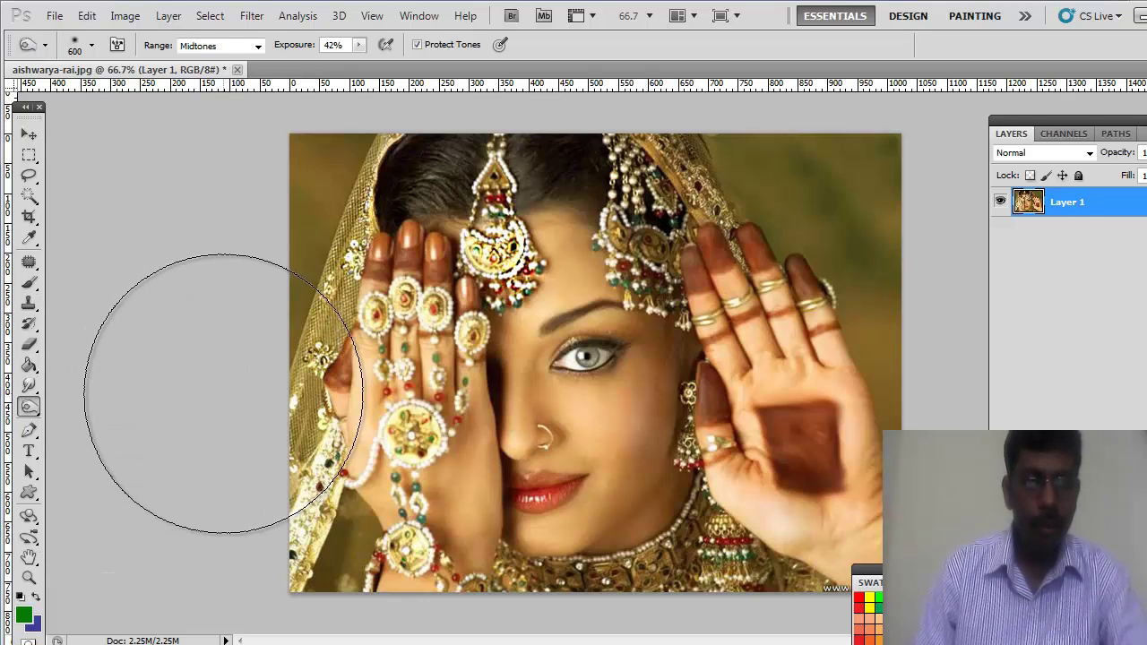
key("bracketleft")
key("bracketleft")
key("bracketleft")
key("bracketleft")
key("bracketleft")
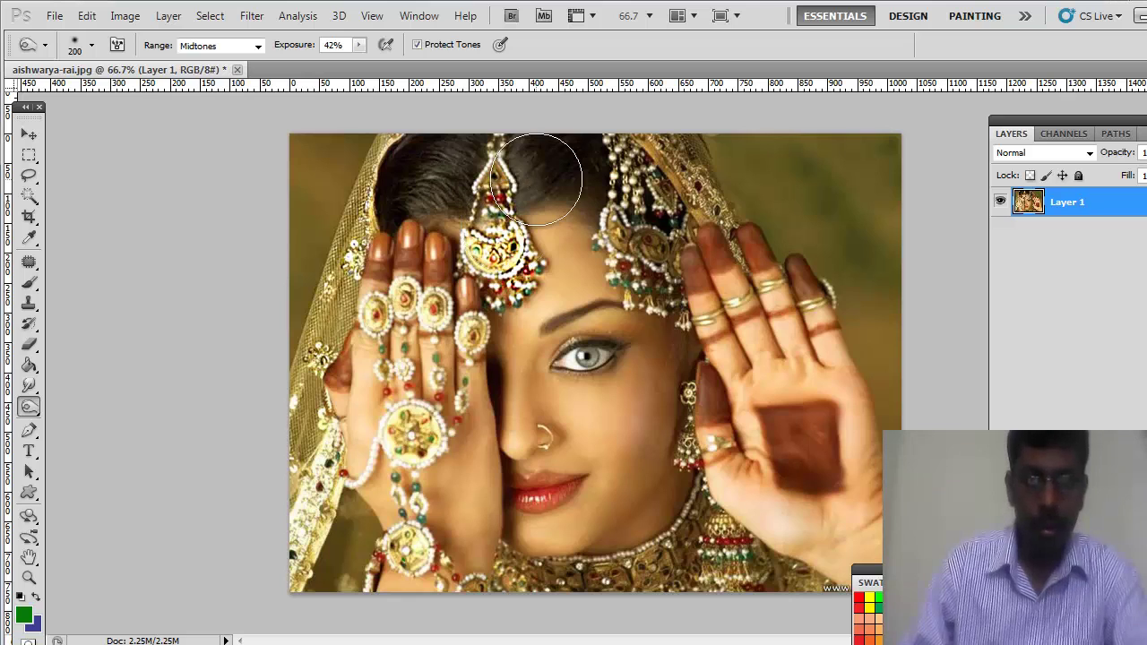
mouse_move(539, 175)
left_mouse_down()
mouse_move(489, 170)
mouse_move(450, 190)
mouse_move(407, 164)
mouse_move(438, 171)
mouse_move(416, 145)
left_mouse_up()
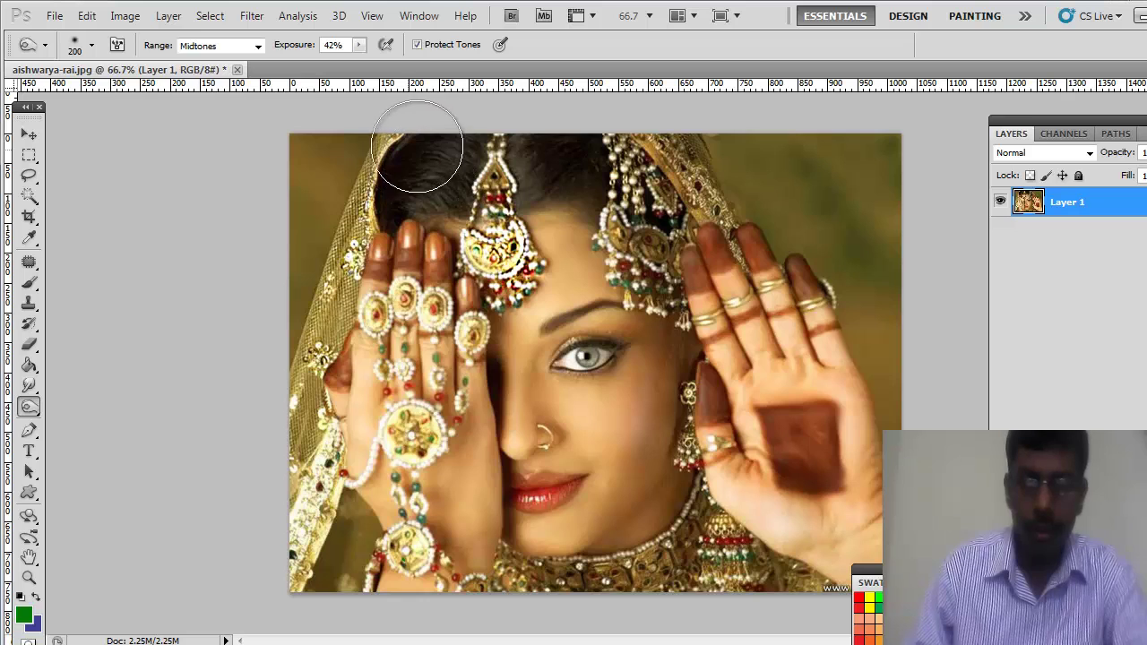
left_click(251, 47)
left_click(222, 62)
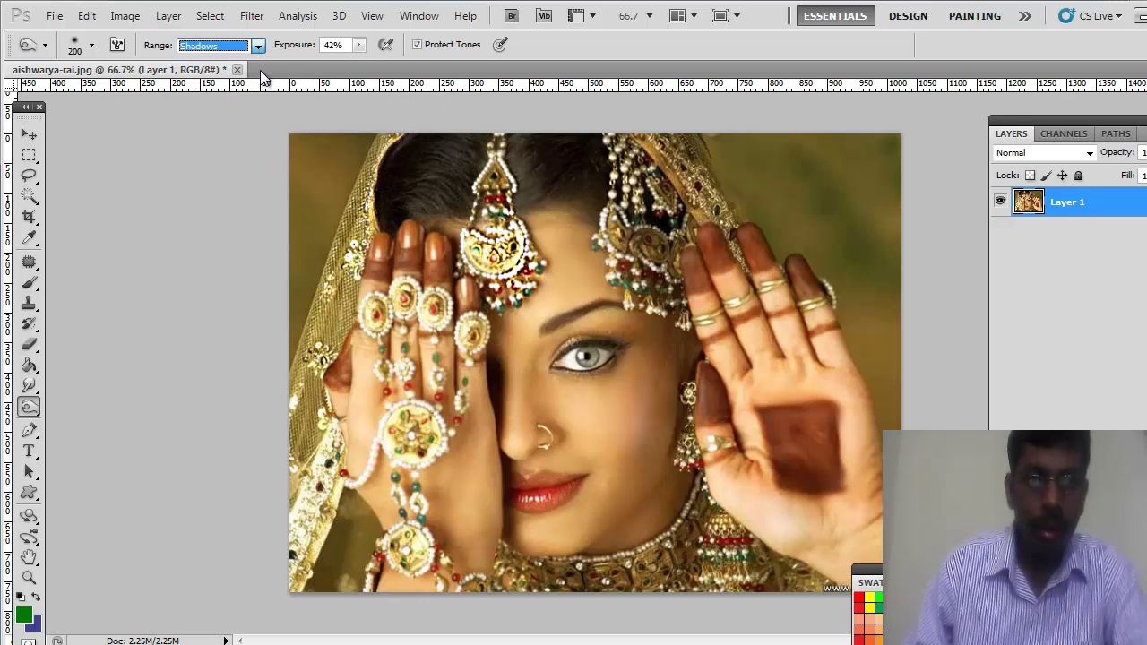
mouse_move(421, 176)
left_mouse_down()
mouse_move(440, 159)
mouse_move(529, 170)
mouse_move(517, 188)
mouse_move(548, 177)
mouse_move(537, 156)
mouse_move(586, 157)
mouse_move(506, 209)
left_mouse_up()
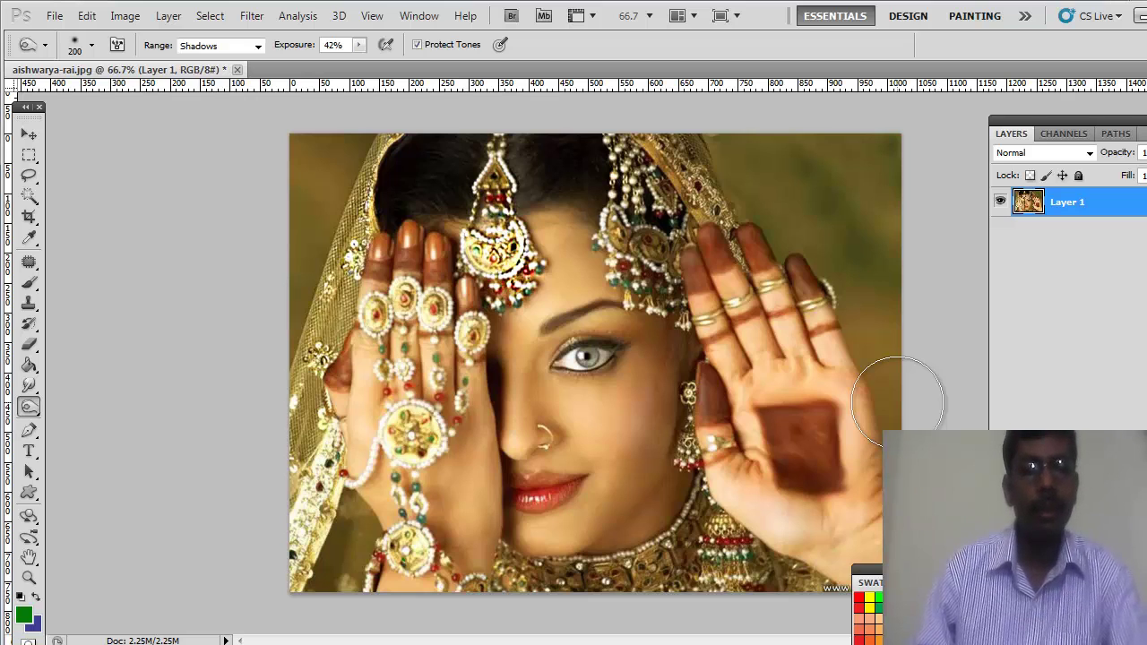
left_click(28, 429)
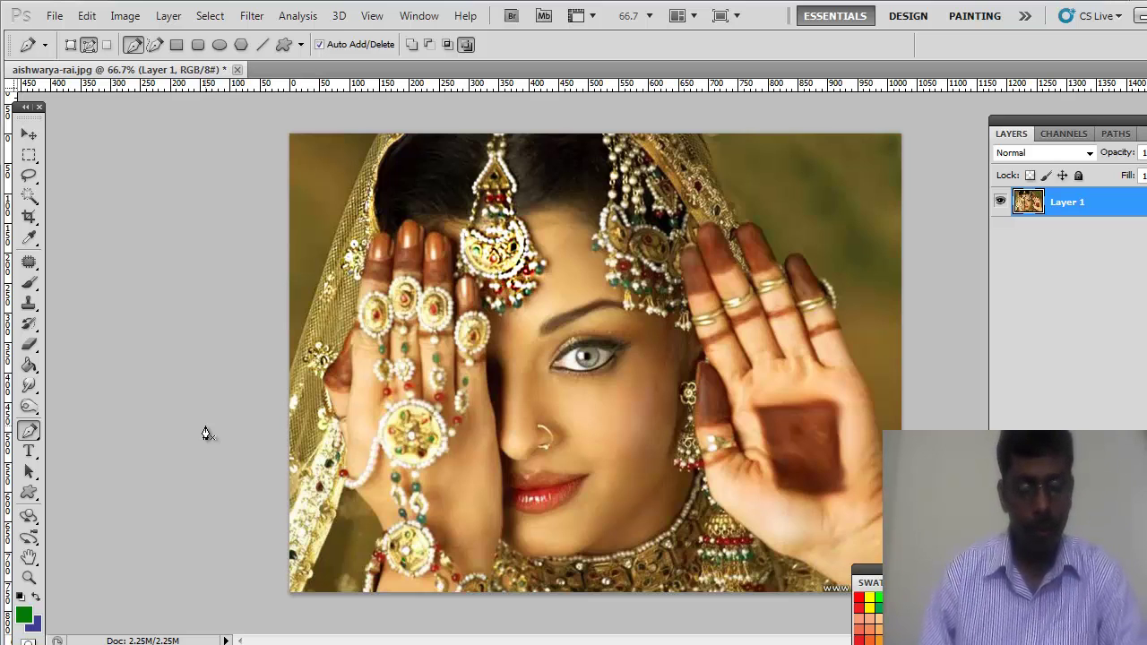
Select the Horizontal Type tool.
left_click(30, 453)
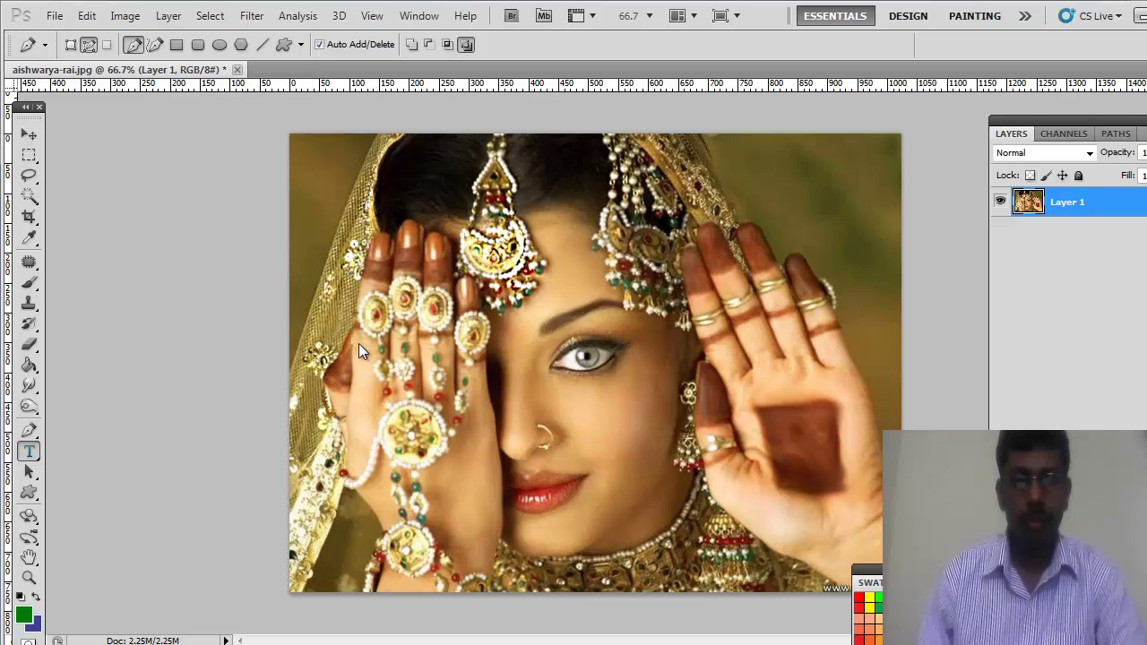
Type the subject's name on the lower face, fix the surname's capitalisation, and select all the text.
left_click(458, 507)
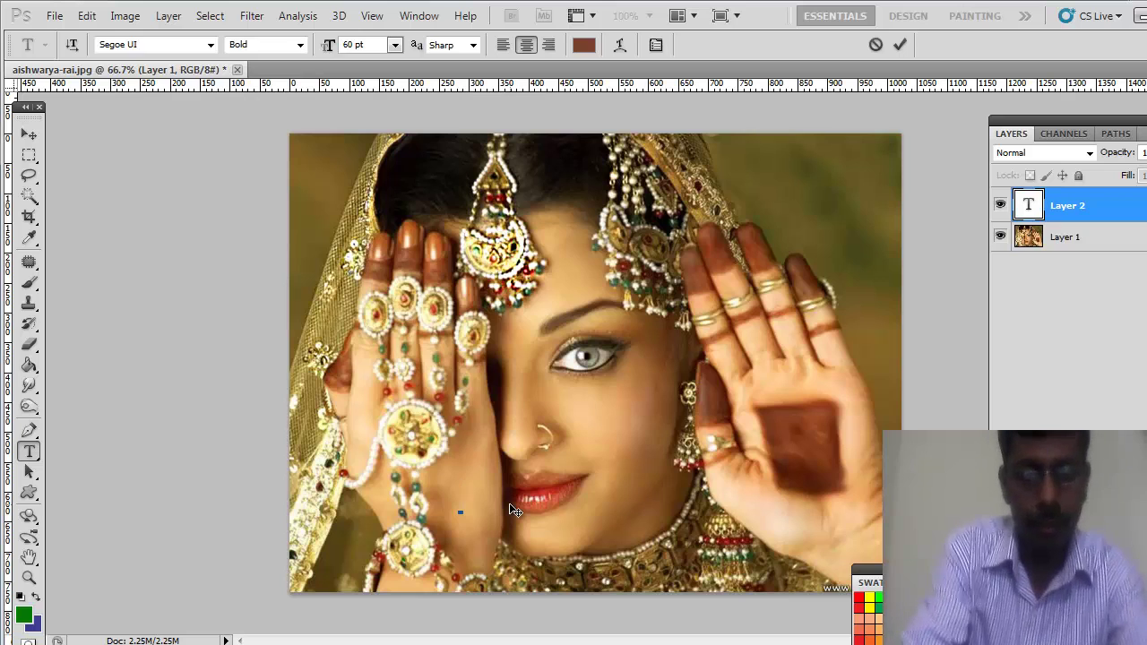
type("Ais")
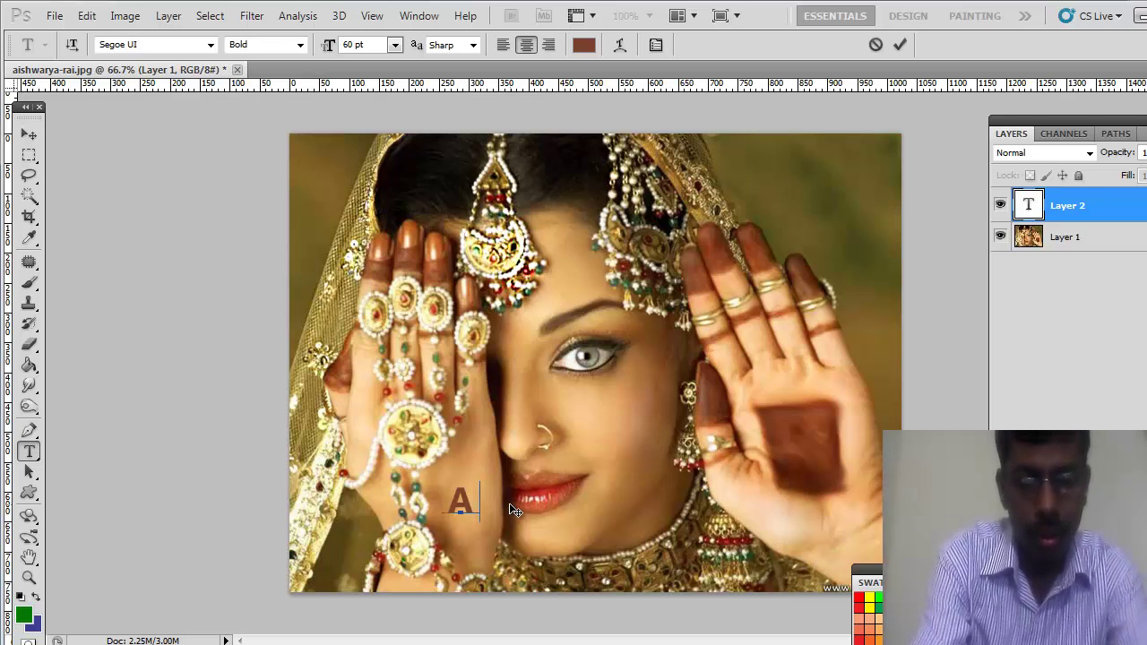
type("h")
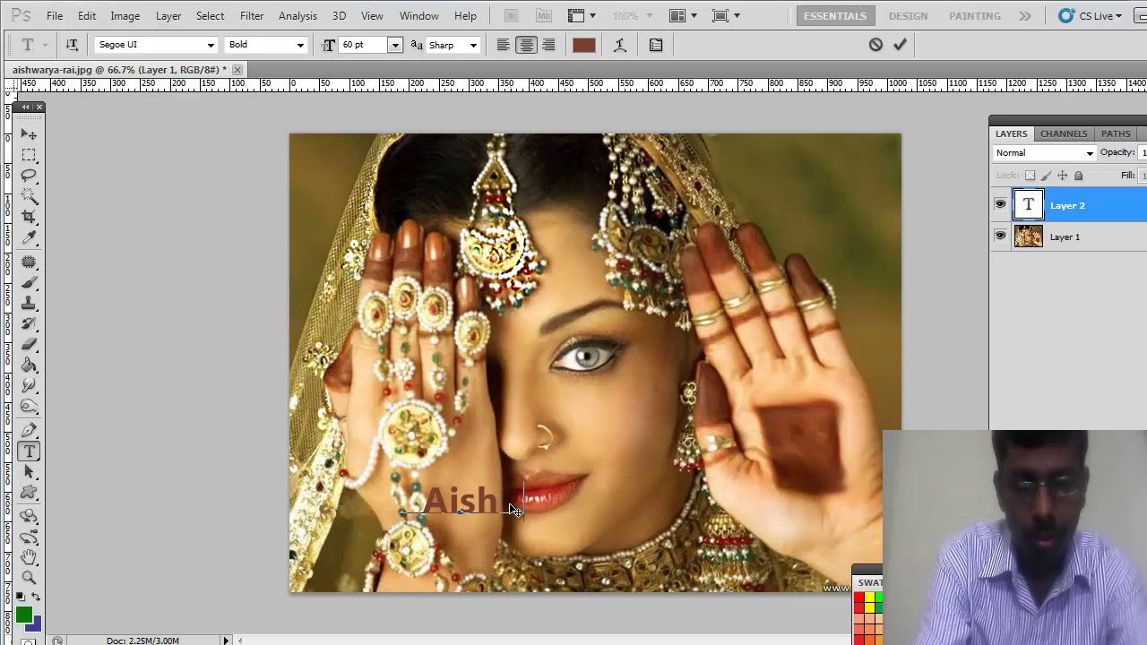
type("wa")
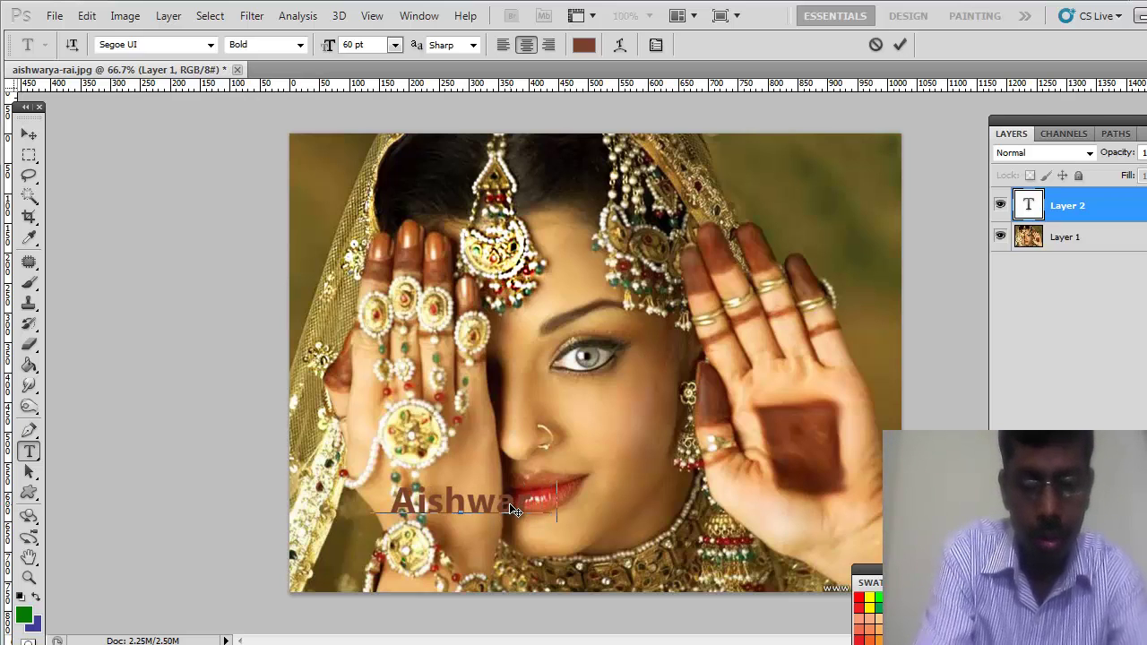
type("rya rAI")
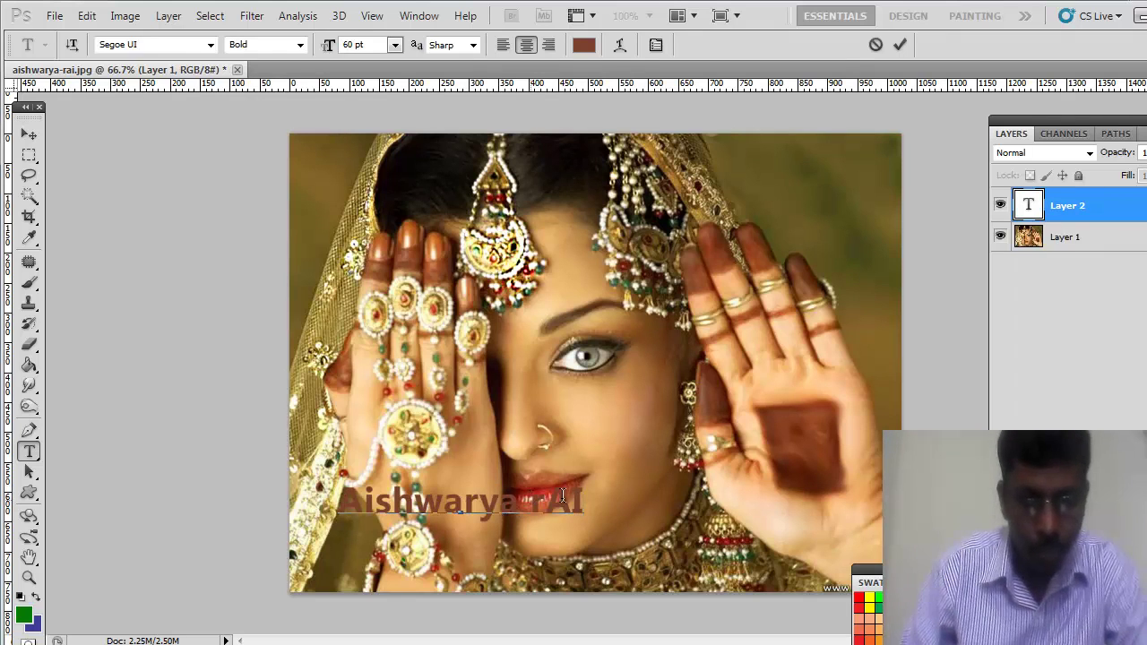
left_click_drag(532, 499, 662, 490)
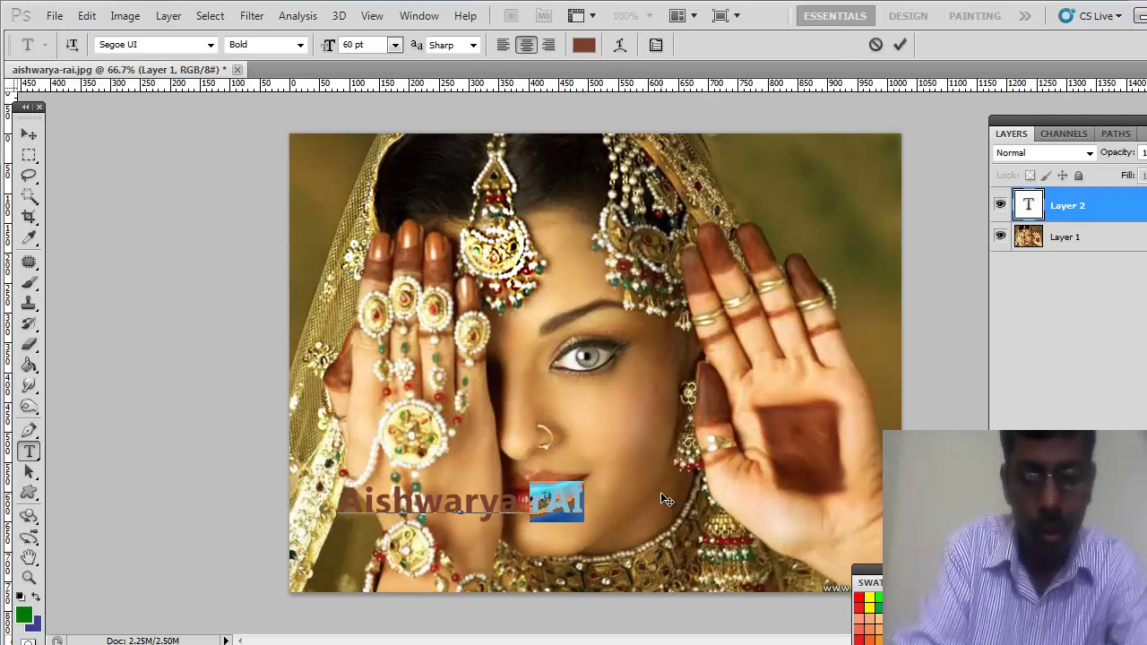
type("Rai")
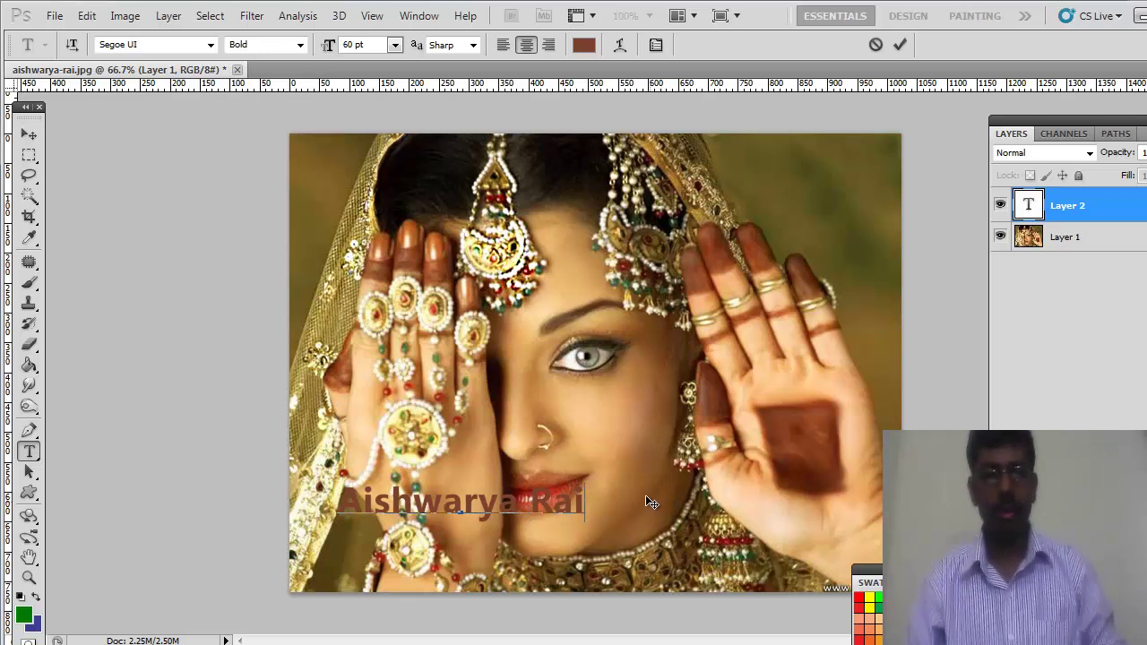
key("ctrl")
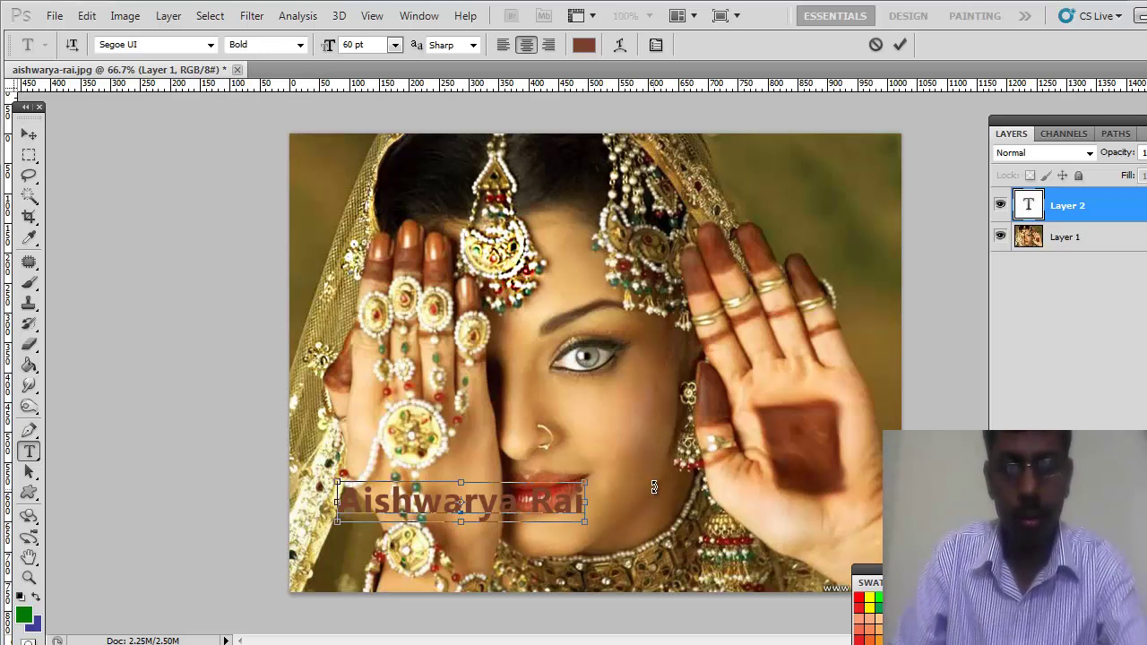
key("ctrl+a")
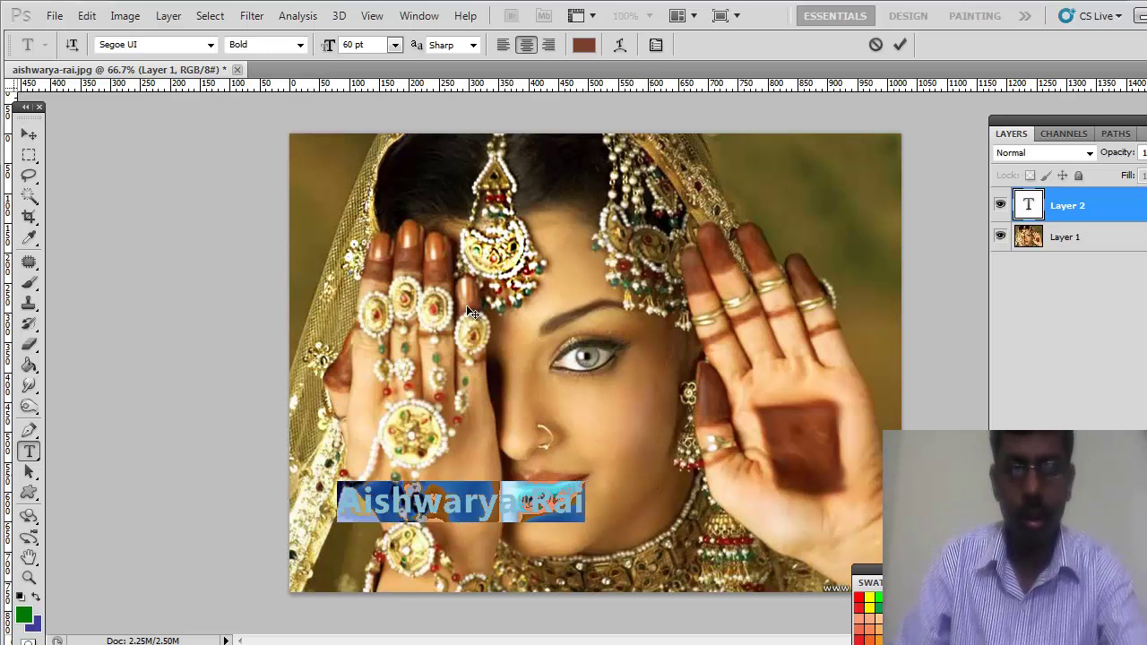
Change the caption's text colour to red in the Color Picker.
left_click(583, 45)
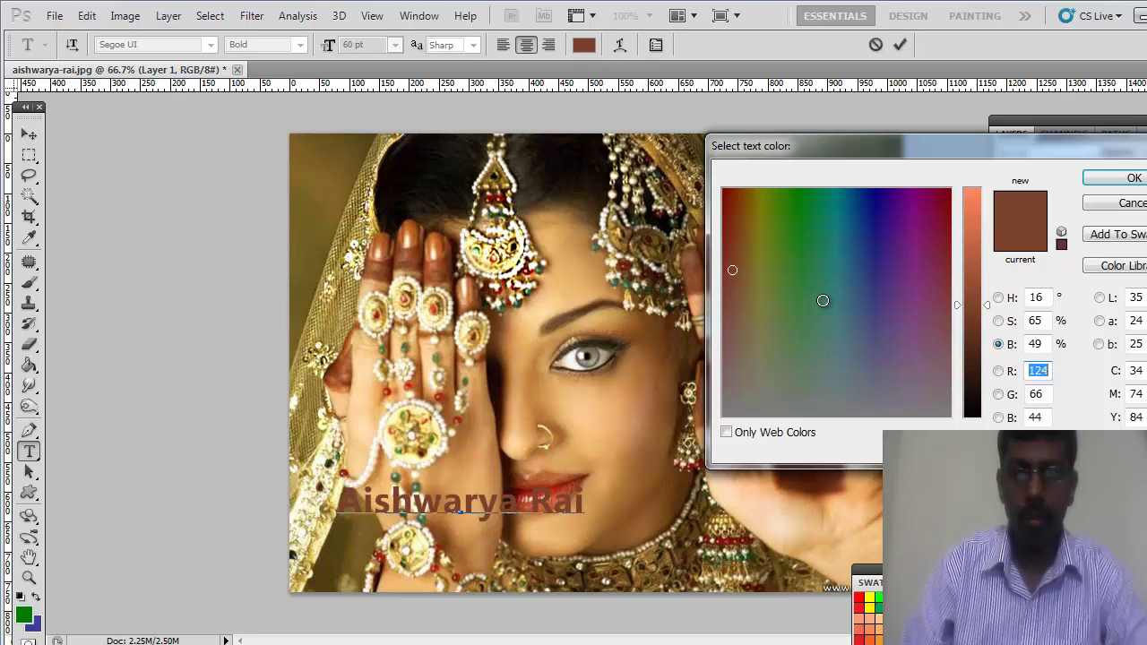
left_click(726, 189)
left_click(724, 181)
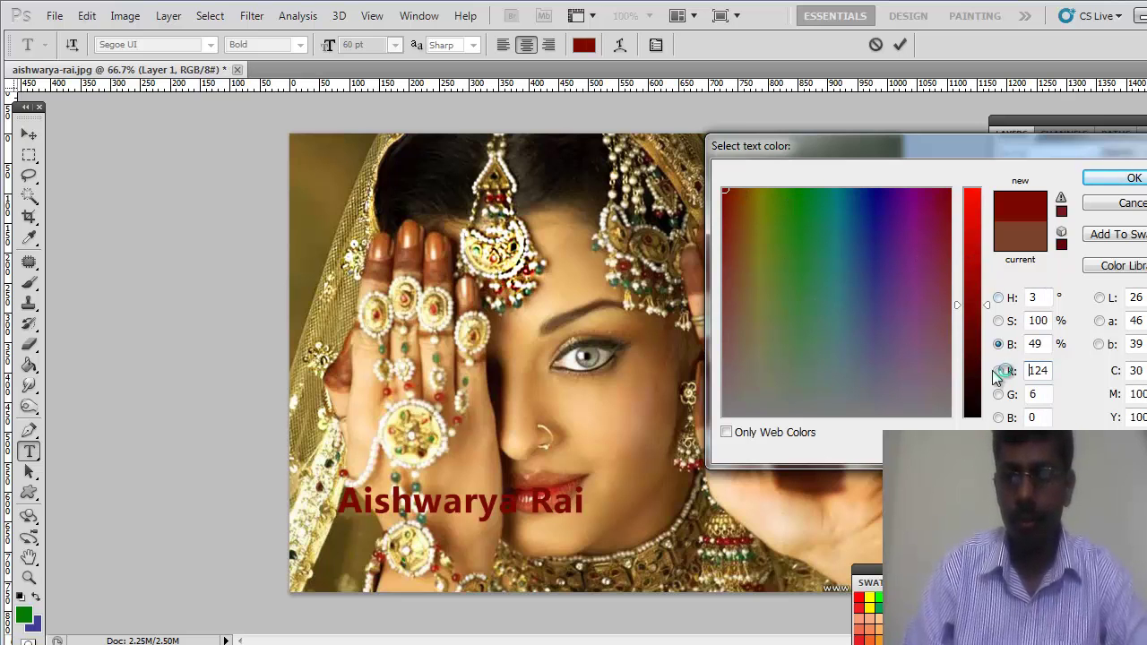
key("Return")
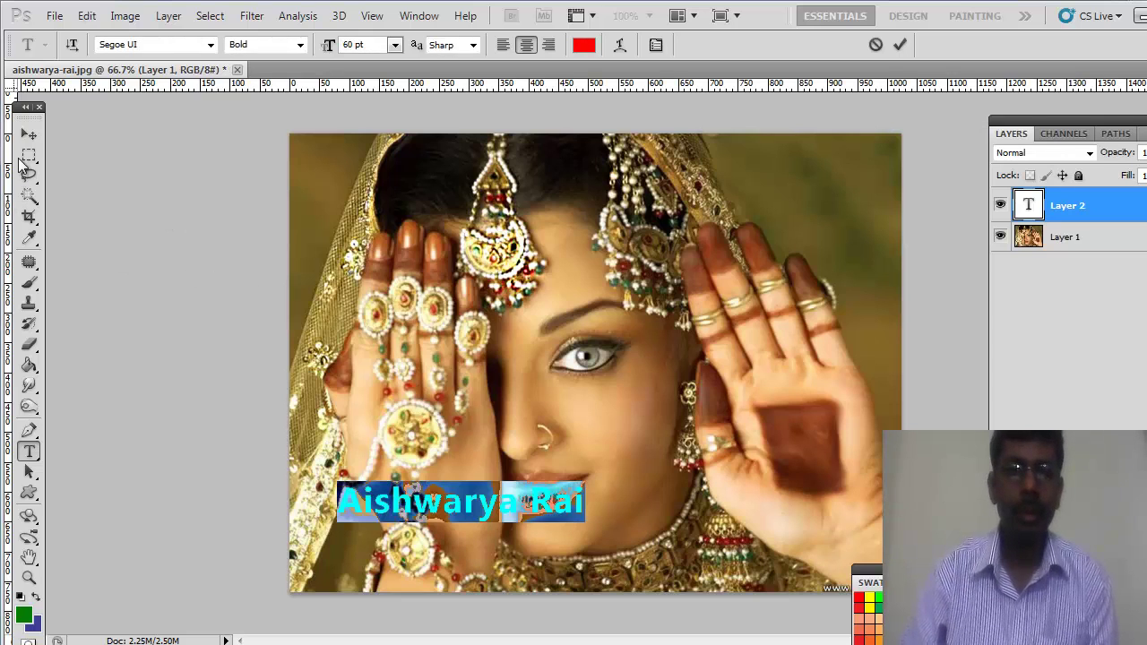
Commit the caption and move it lower and rightward near the bottom of the portrait.
left_click(28, 134)
left_click_drag(477, 524, 572, 538)
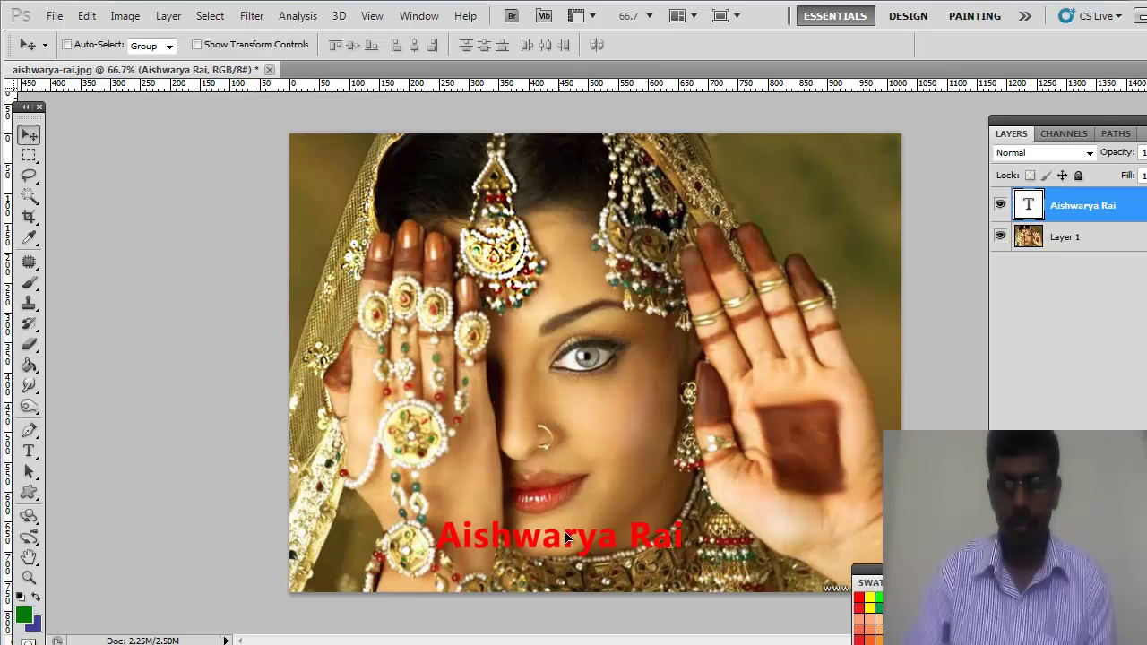
left_click(28, 453)
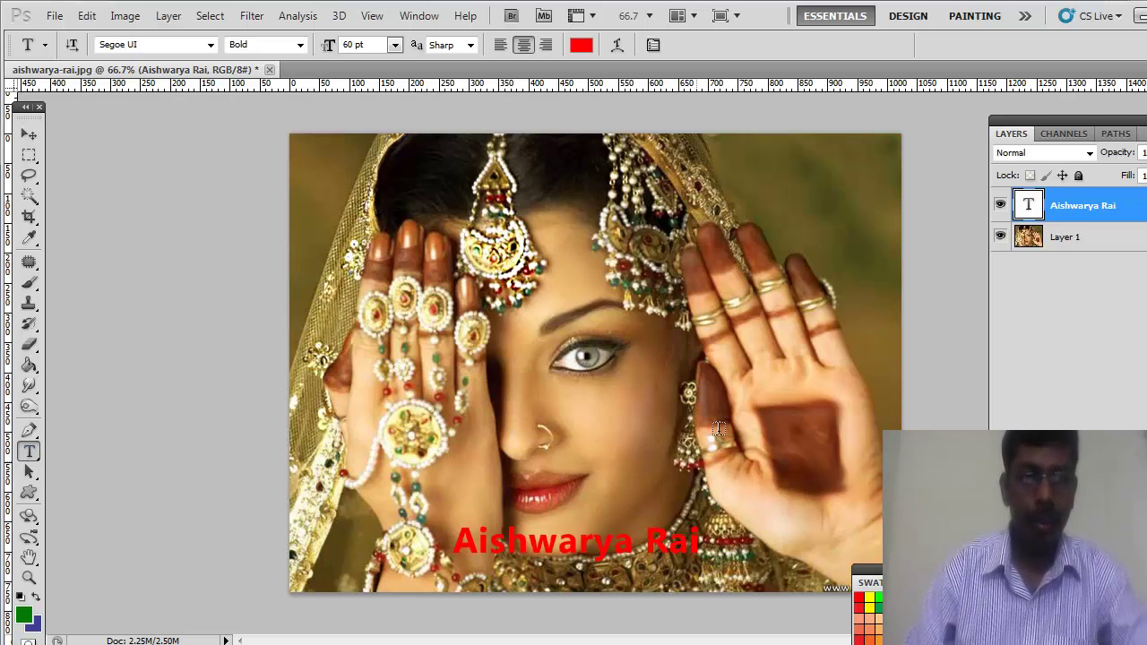
Create a MISS WORLD selection across the face with the Horizontal Type Mask tool.
left_click(498, 421)
left_click(37, 457)
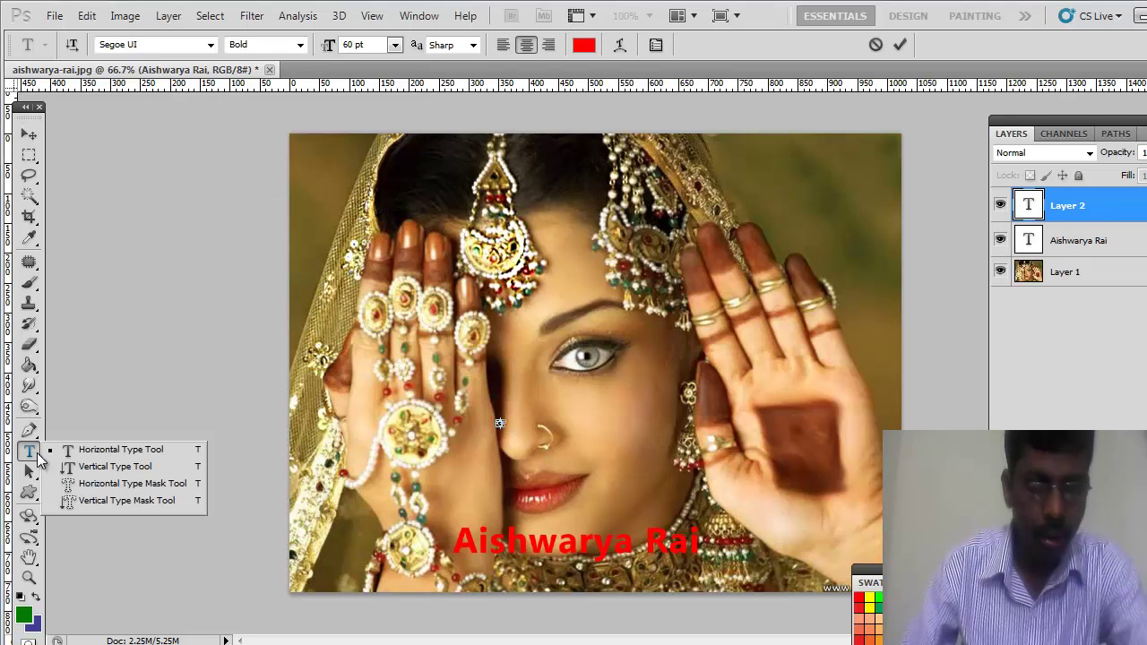
left_click(141, 484)
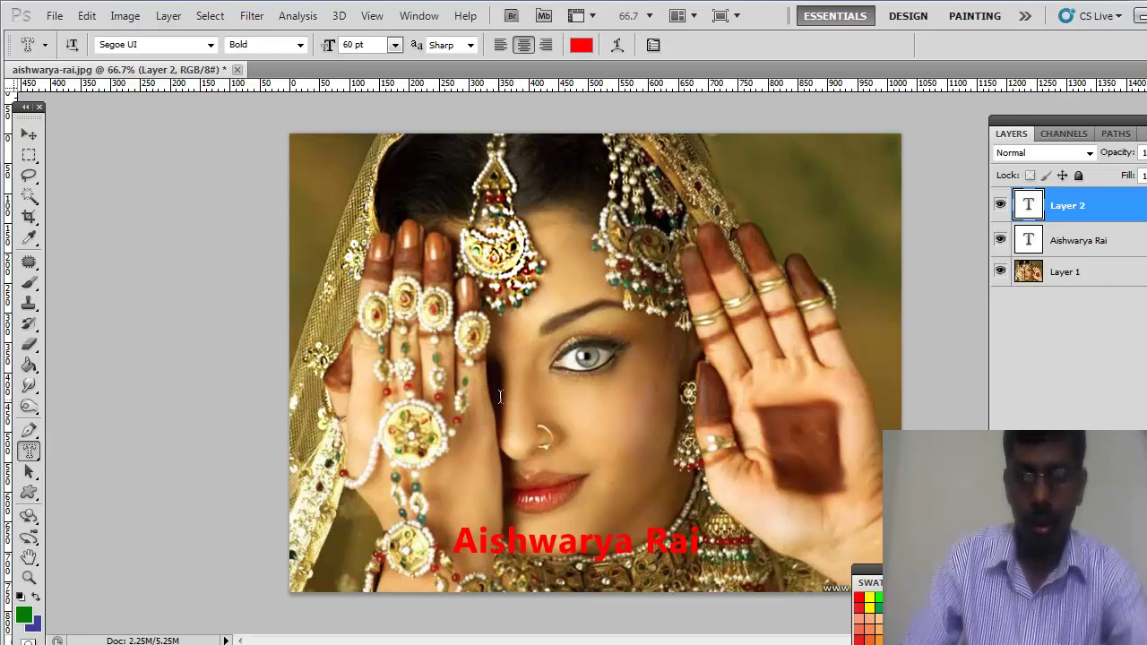
left_click(498, 399)
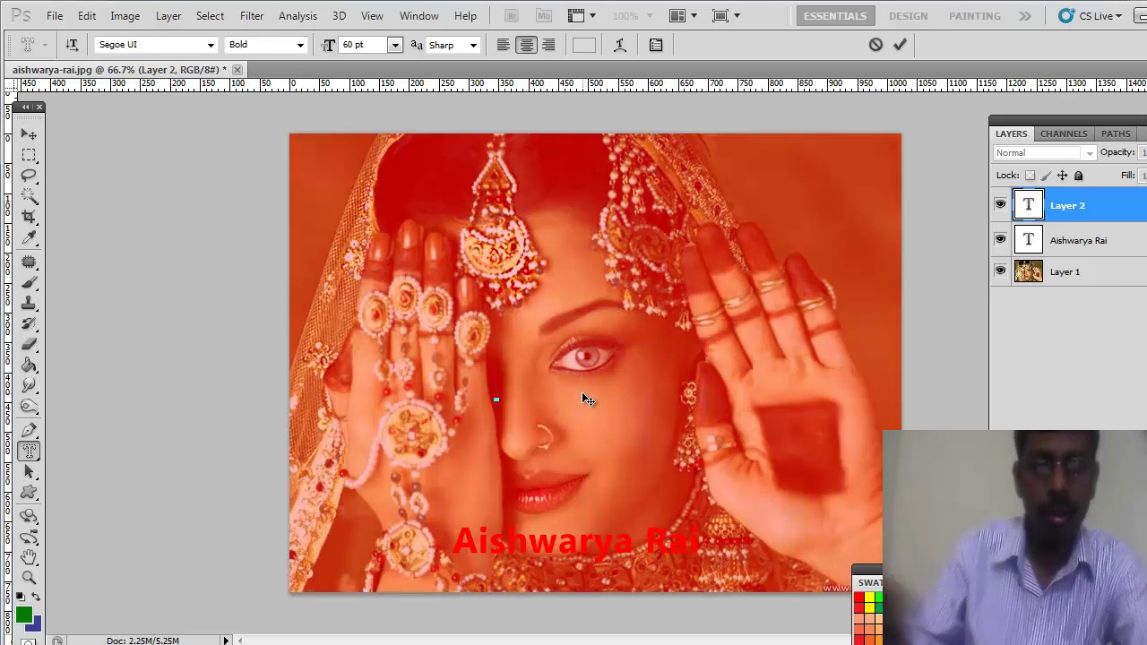
type("MISS WORLD")
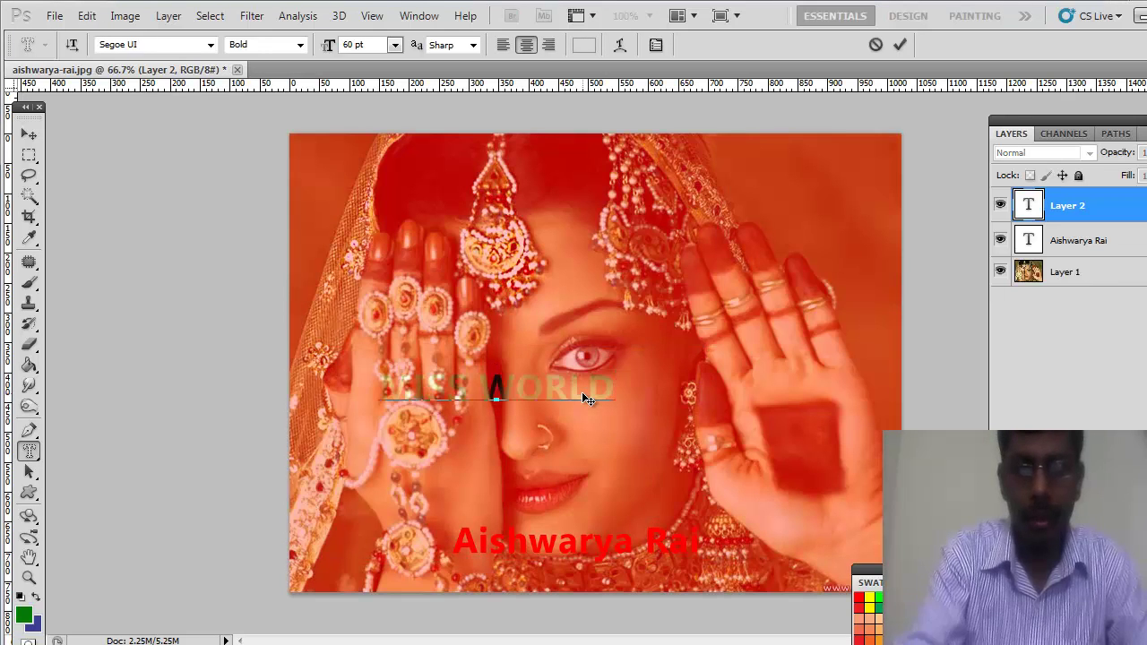
key("ctrl+Return")
key("v")
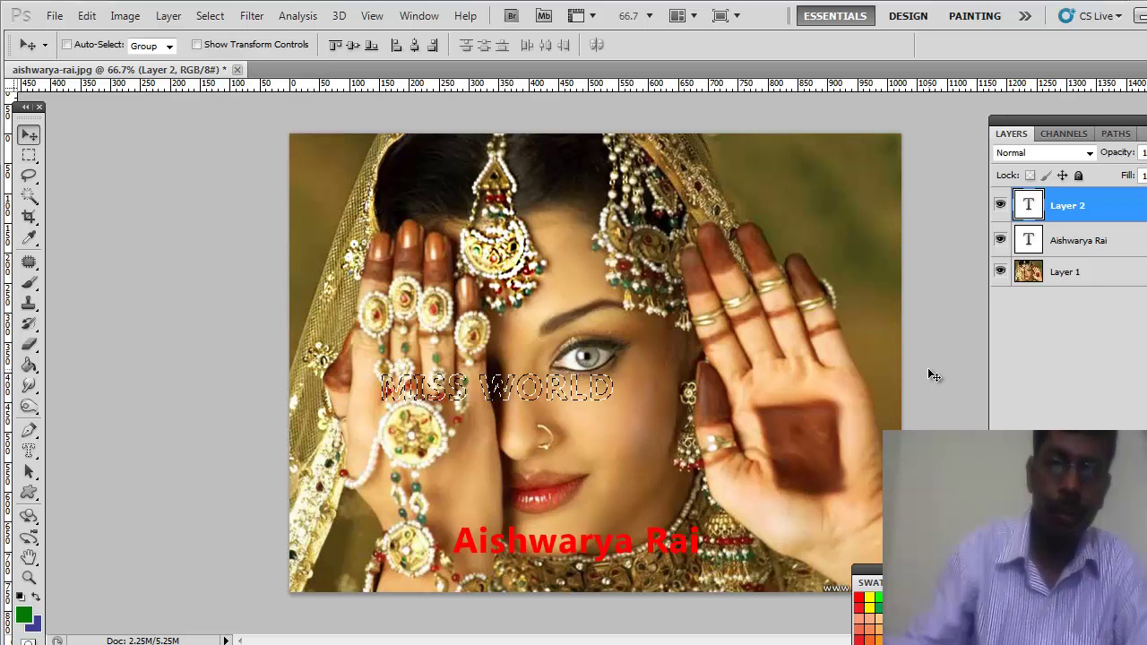
Copy the photo layer to a new Layer 3, preview by toggling Layer 1, then hide Layer 3.
left_click(1039, 275)
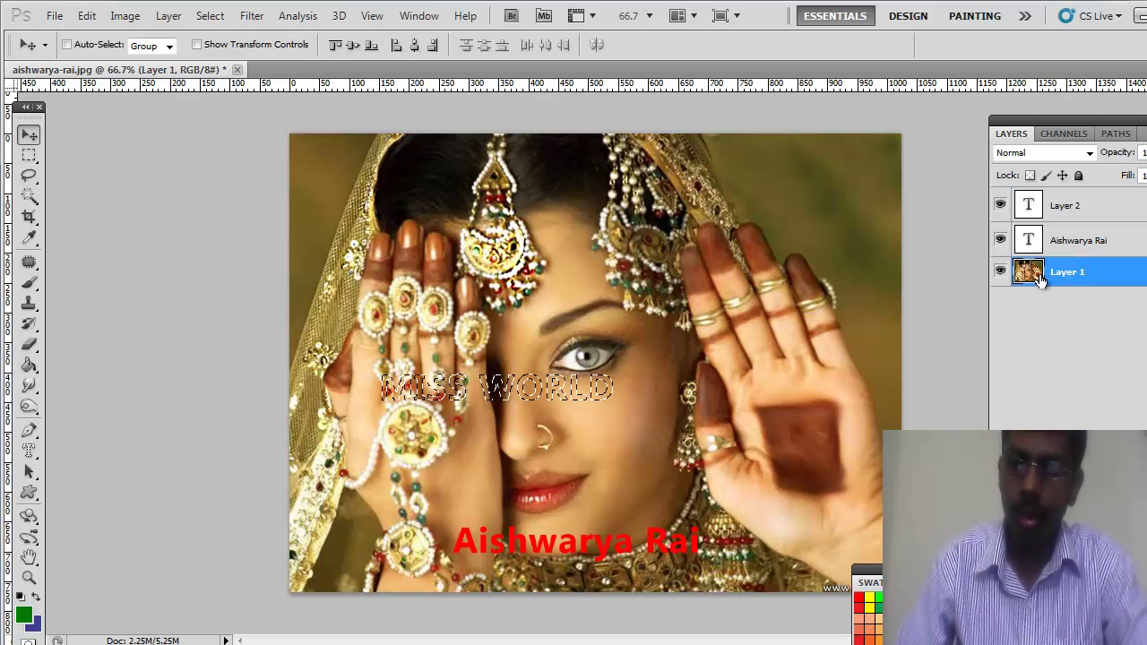
key("ctrl+j")
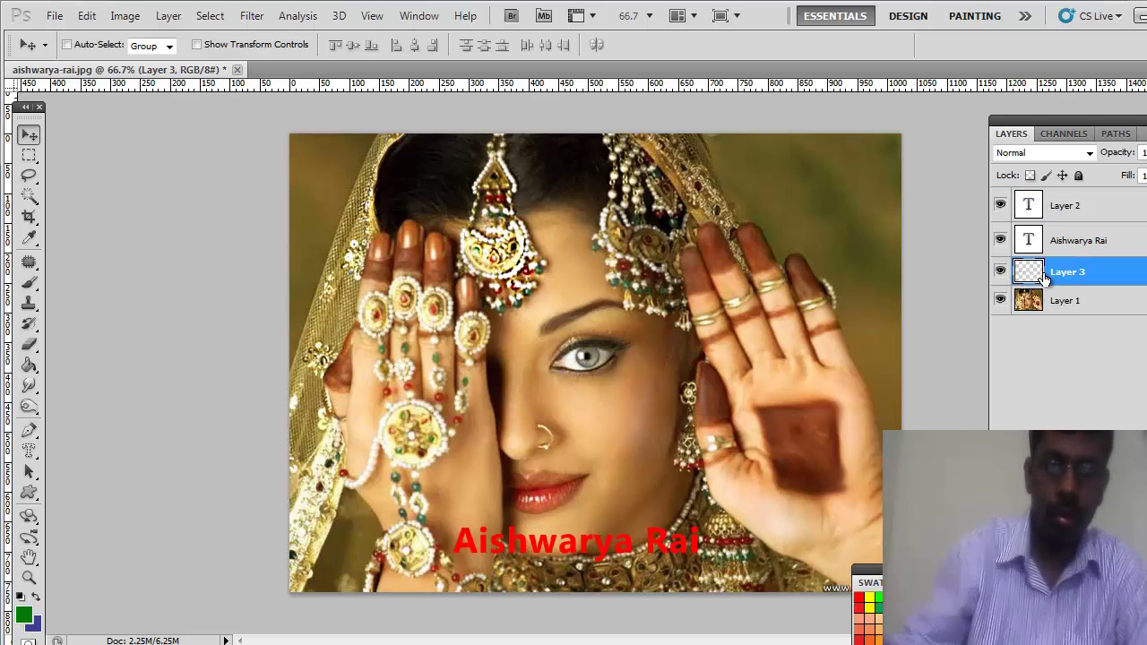
left_click(1000, 300)
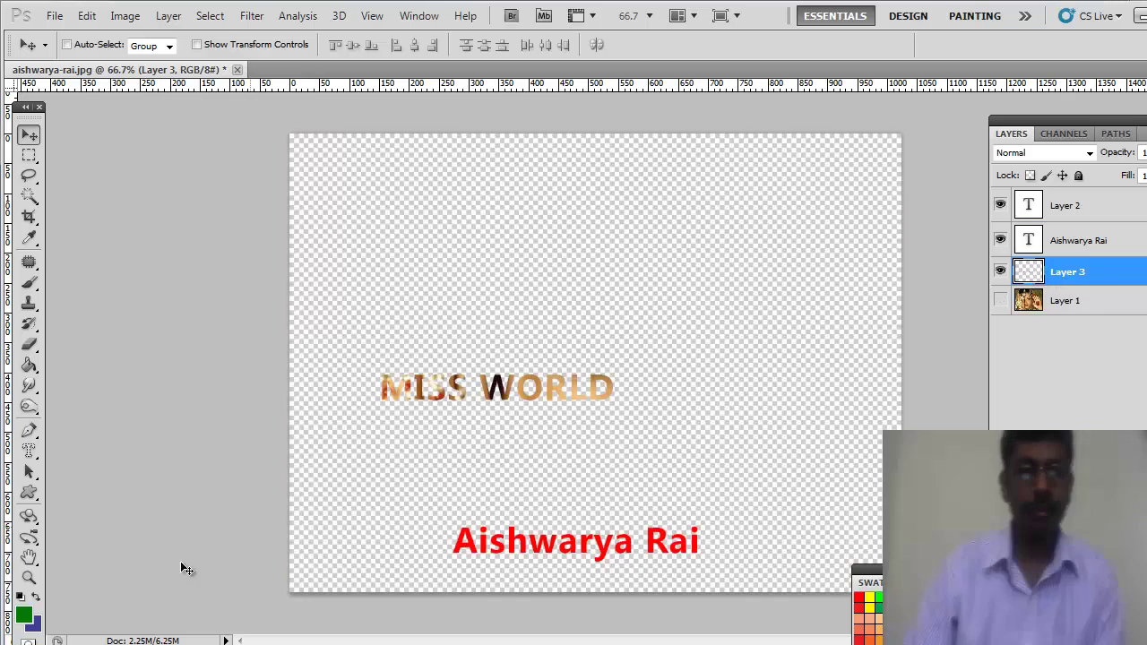
left_click(999, 300)
left_click(1000, 272)
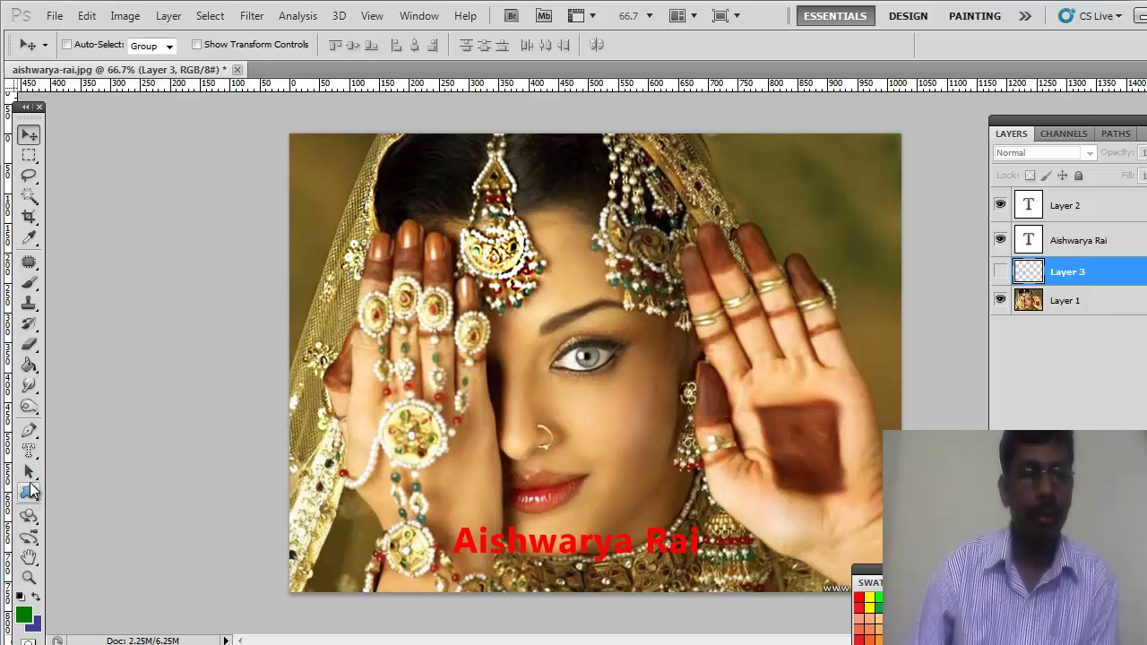
Draw a curved Pen path with four anchors along the eyebrow.
left_click(30, 432)
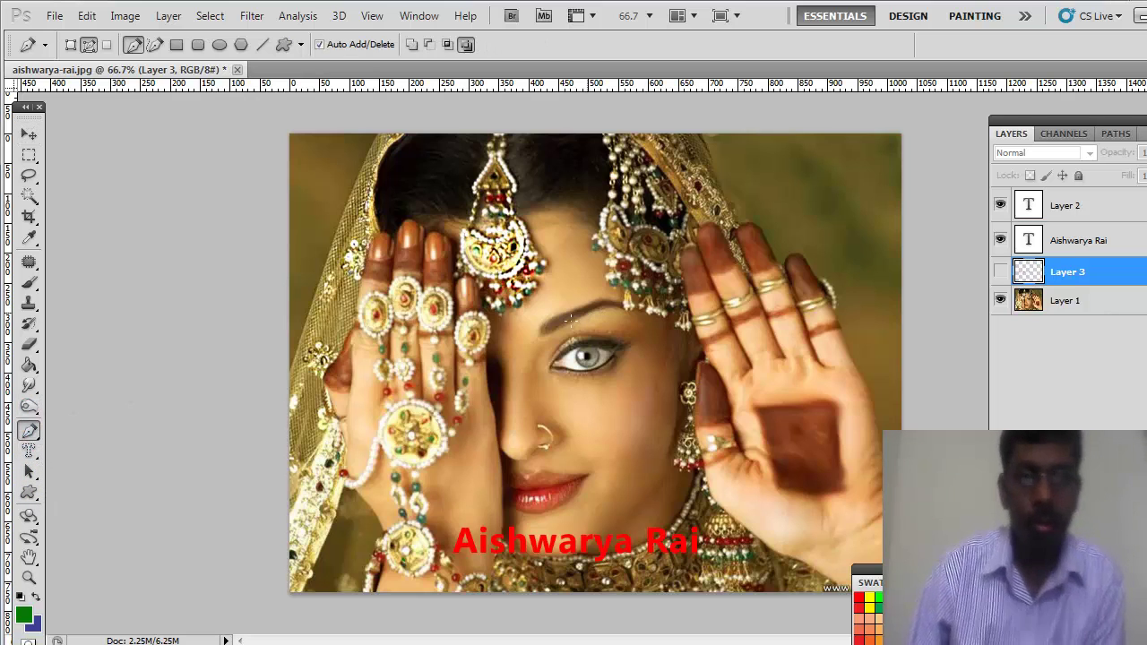
left_click_drag(591, 305, 612, 302)
left_click(629, 306)
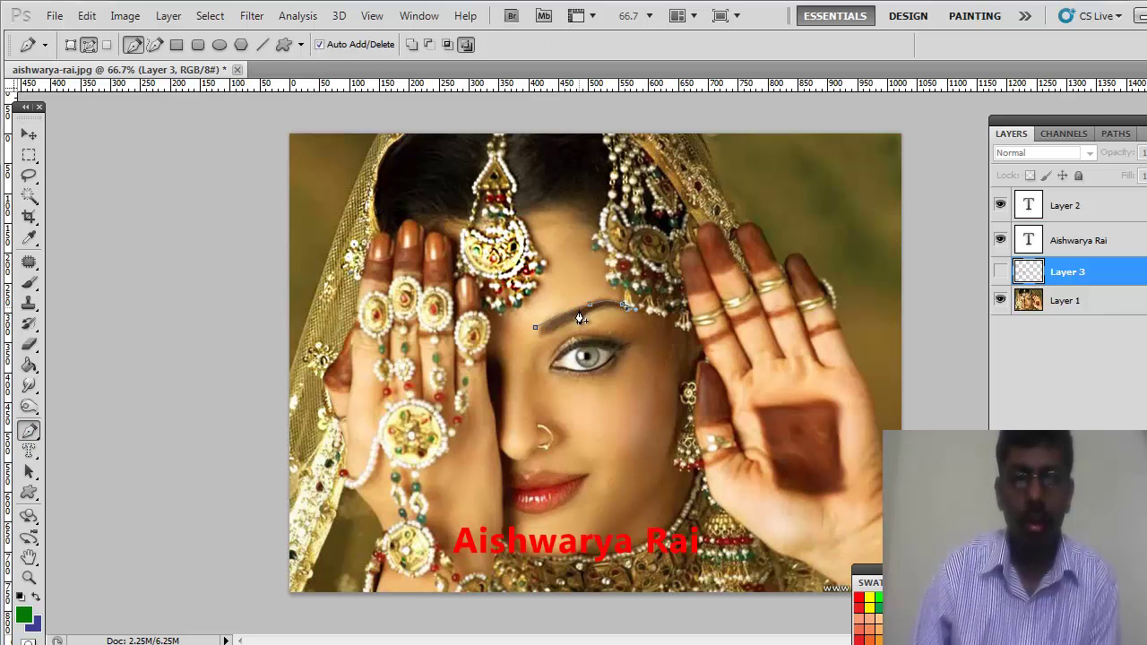
left_click(571, 324, "ctrl")
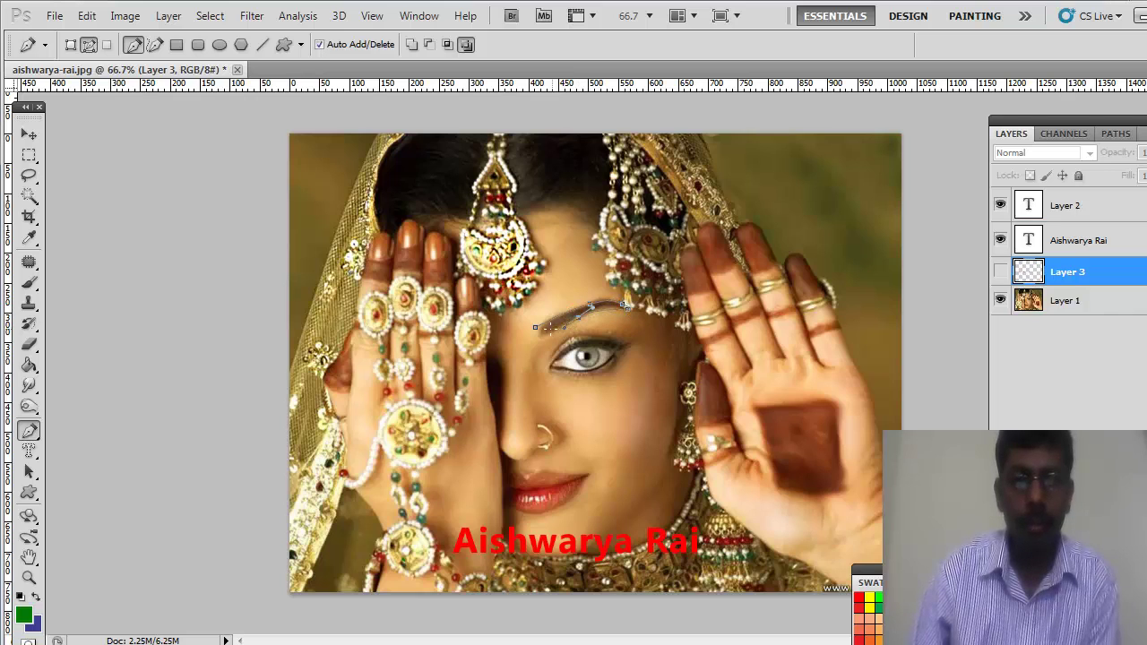
left_click(535, 328)
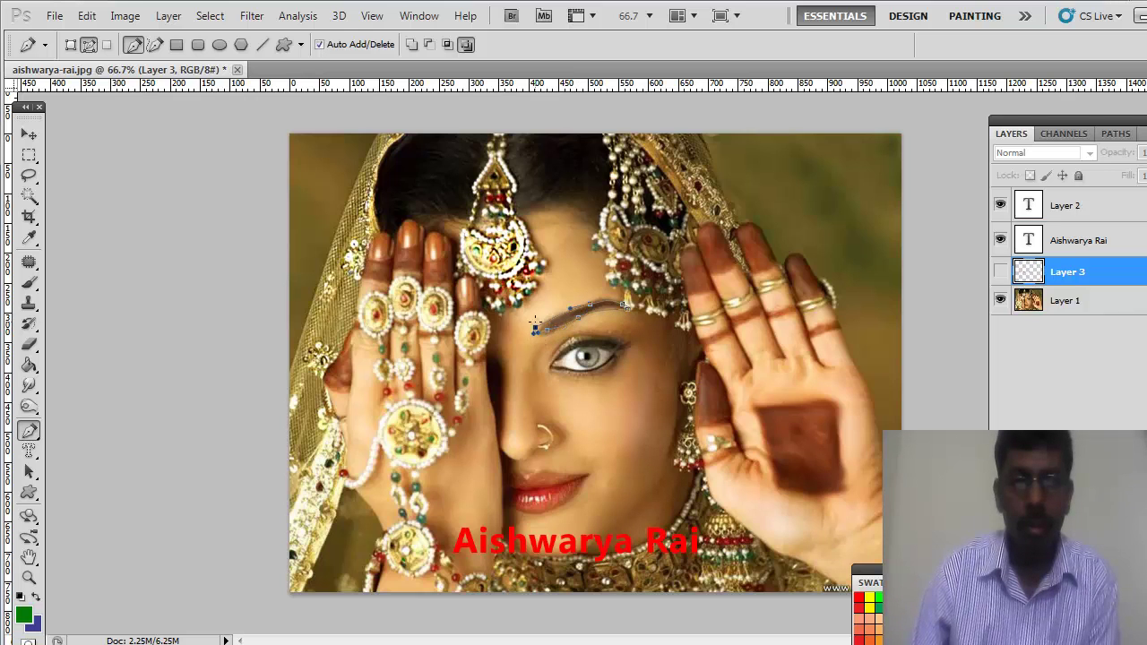
Move the eyebrow path down below the eye and deselect it.
left_click(29, 472)
left_click_drag(589, 304, 598, 420)
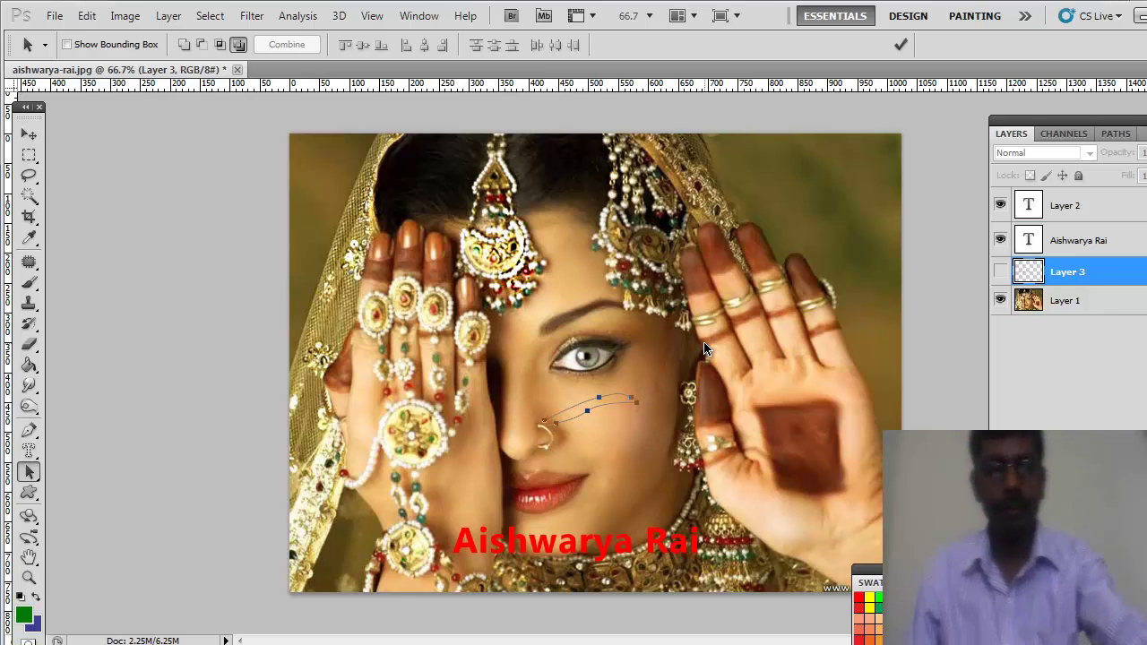
left_click(705, 349)
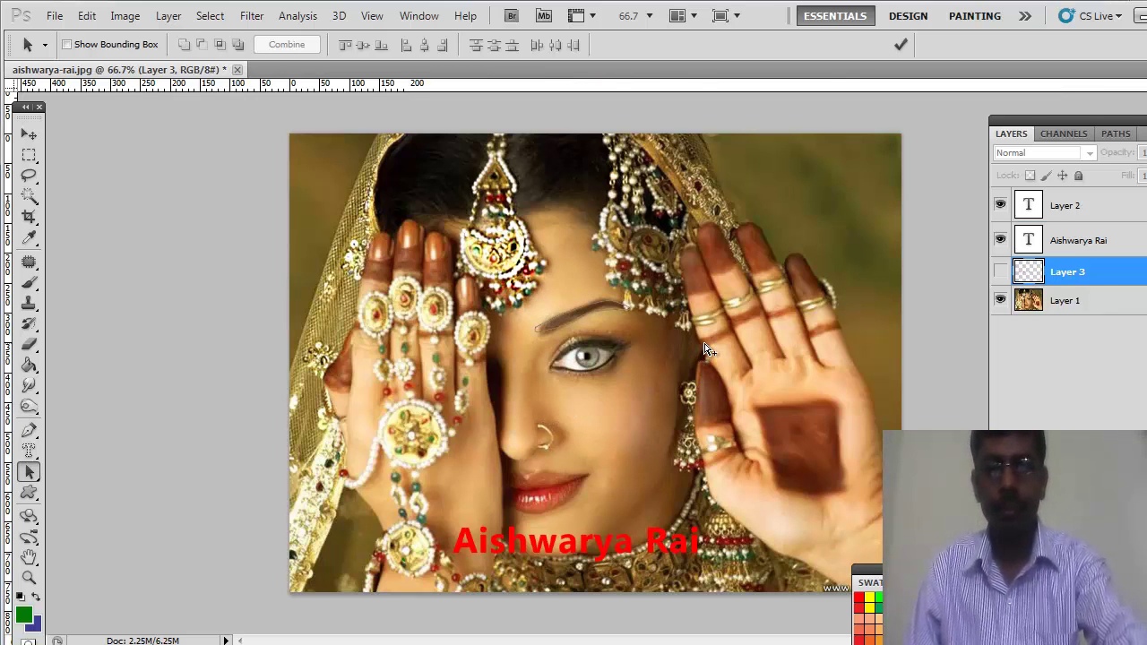
left_click(38, 496)
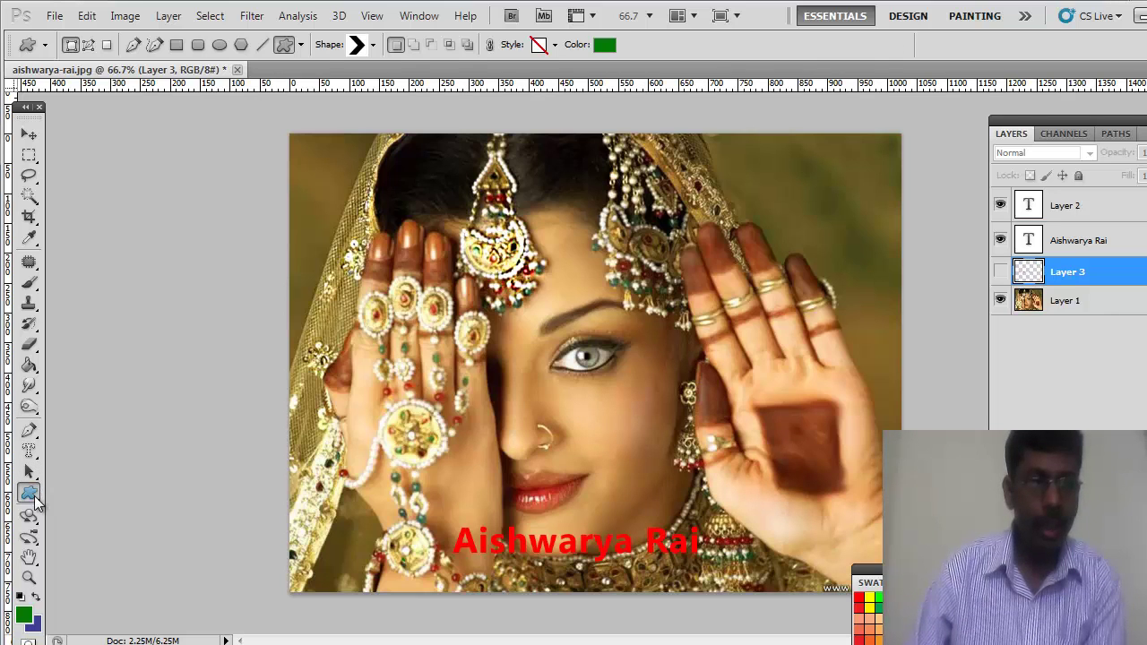
right_click(36, 502)
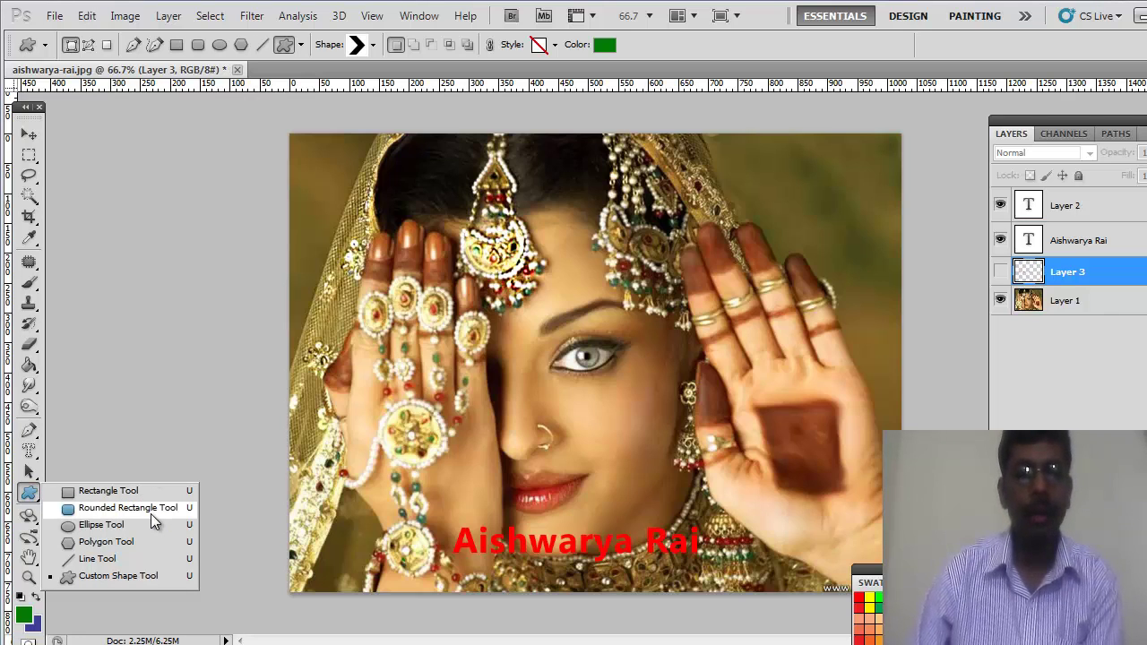
left_click(146, 579)
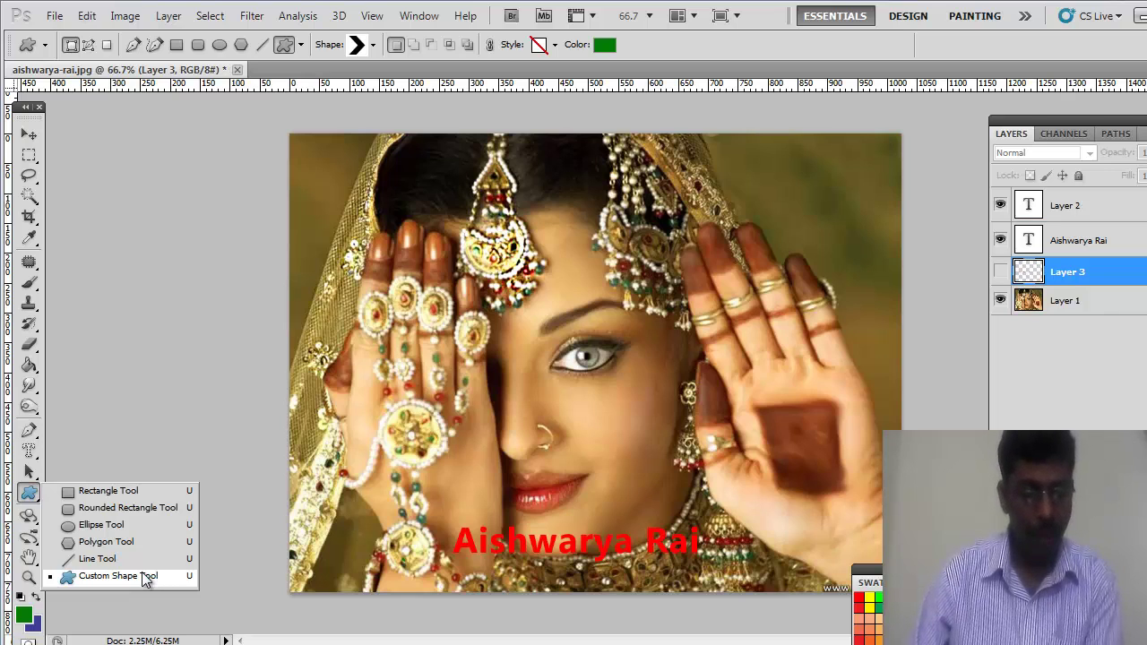
left_click(146, 576)
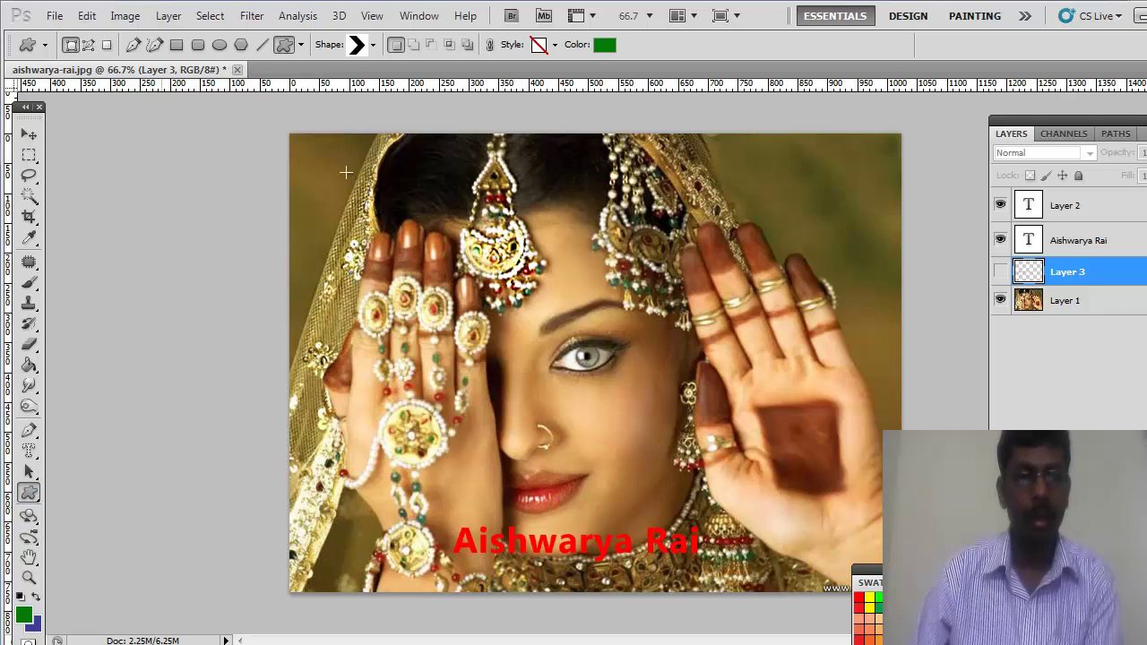
Append the Talk Bubbles set to the custom shape picker.
left_click(373, 45)
left_click_drag(435, 108, 449, 178)
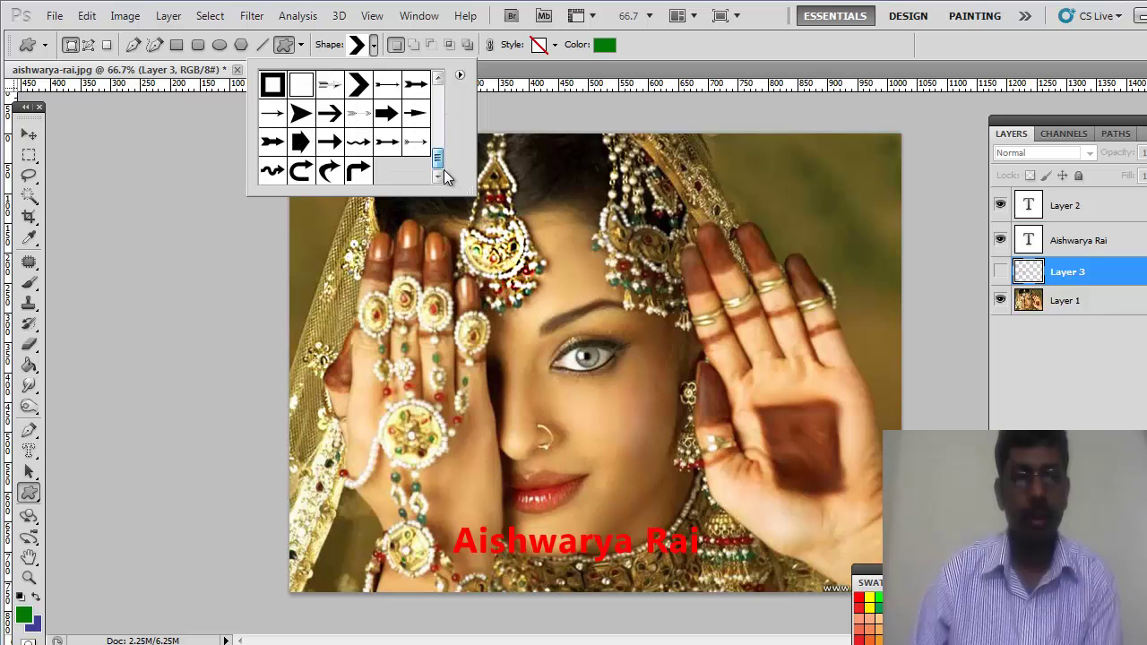
left_click(459, 79)
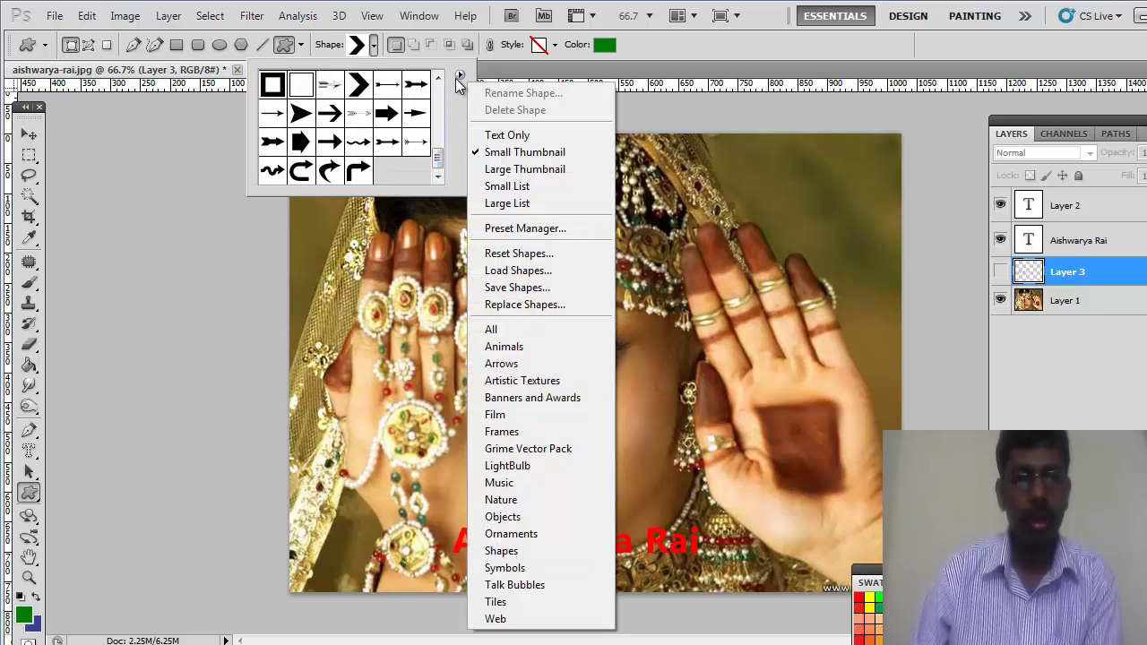
left_click(529, 585)
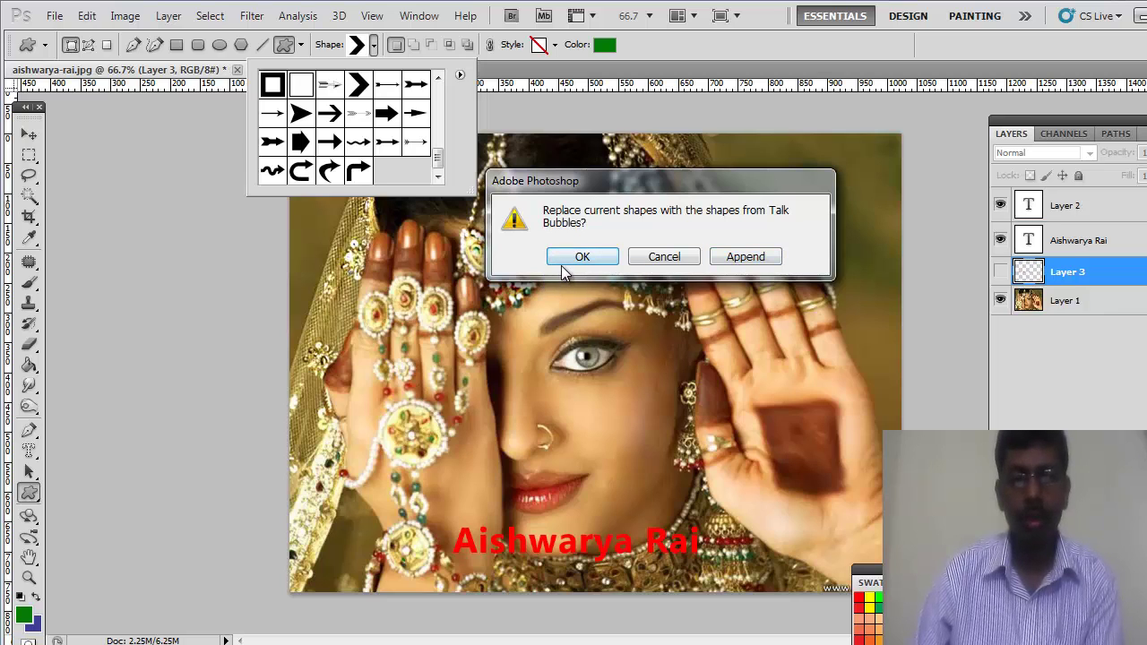
left_click(740, 262)
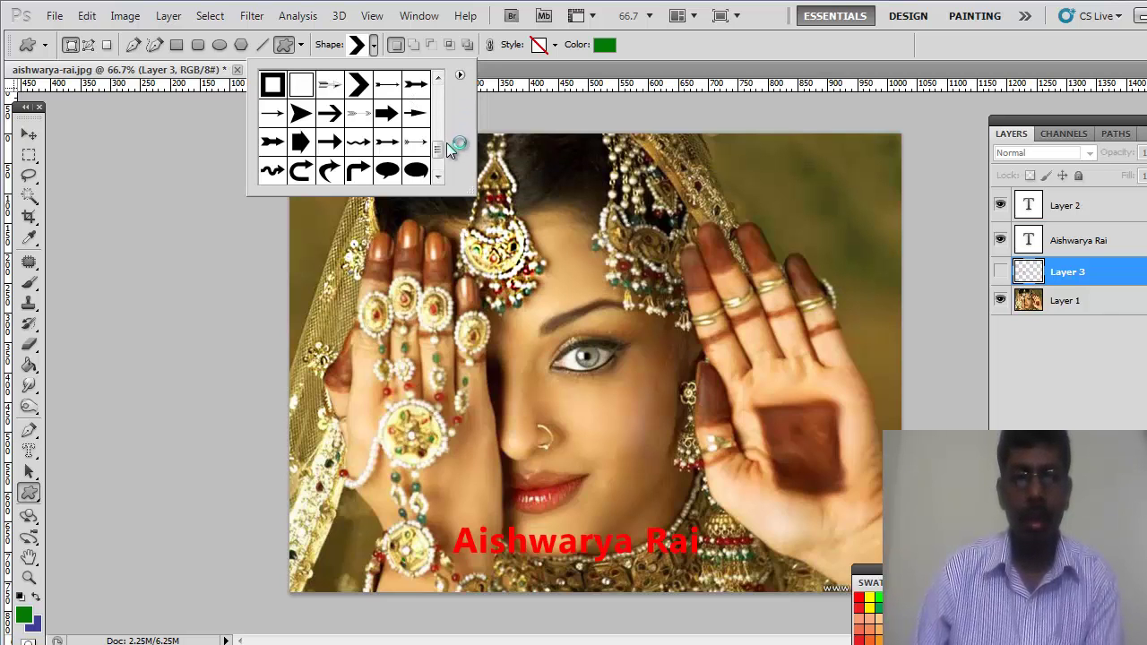
Draw a green oval talk bubble above the eye, then hide its Shape 1 layer.
left_click_drag(438, 151, 452, 183)
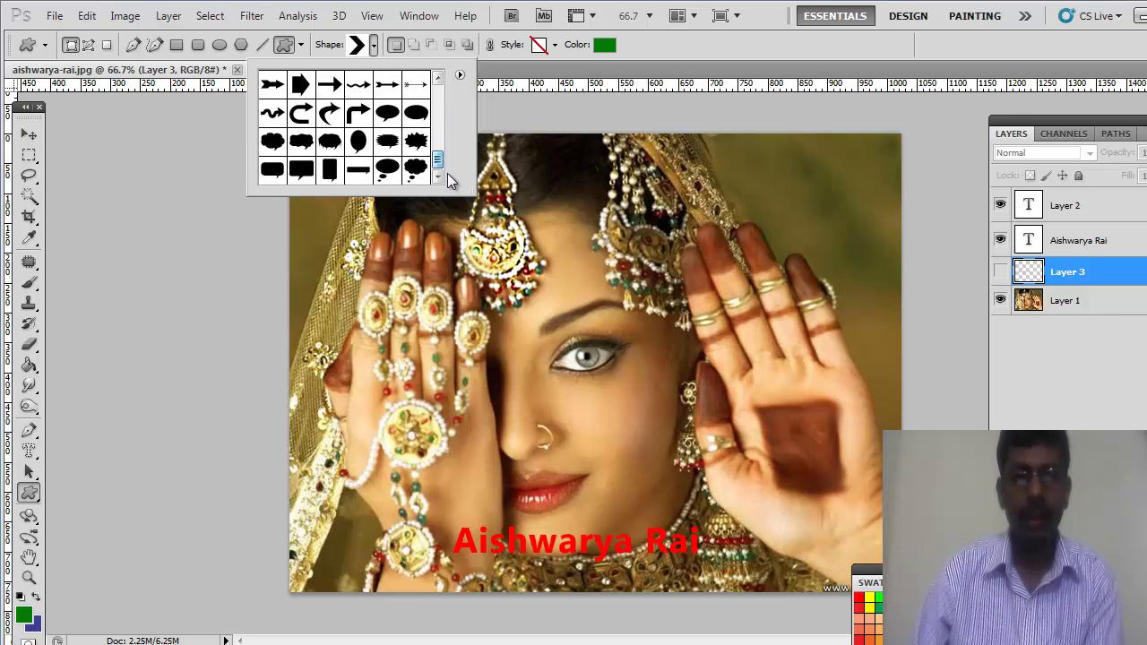
left_click(387, 116)
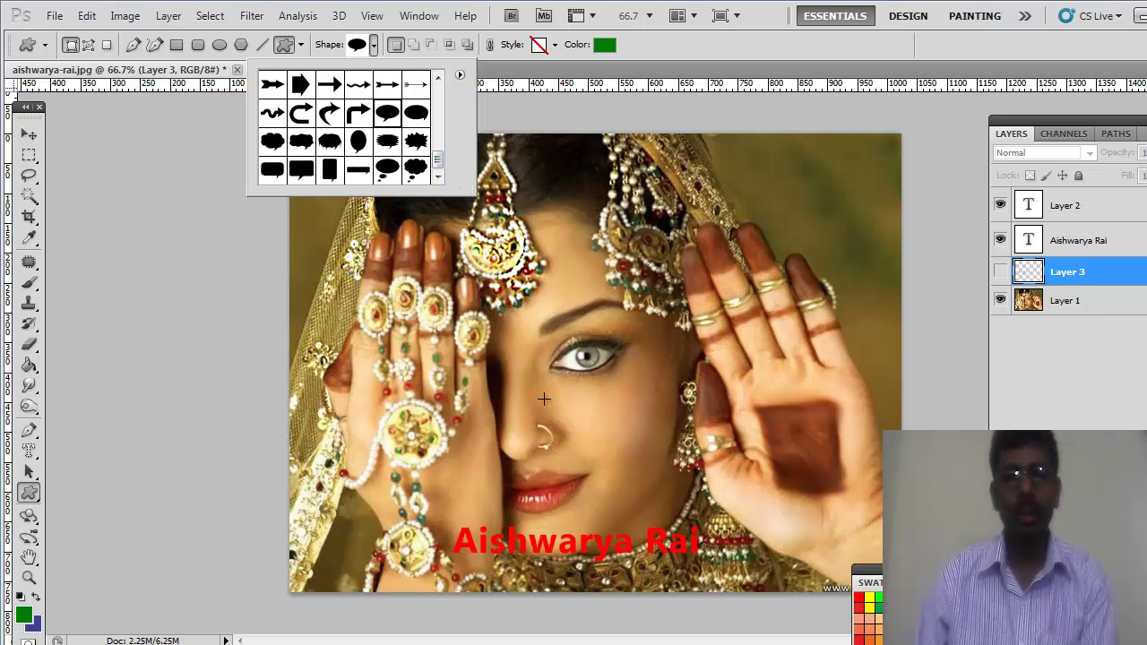
left_click(543, 398)
left_click_drag(544, 399, 740, 254)
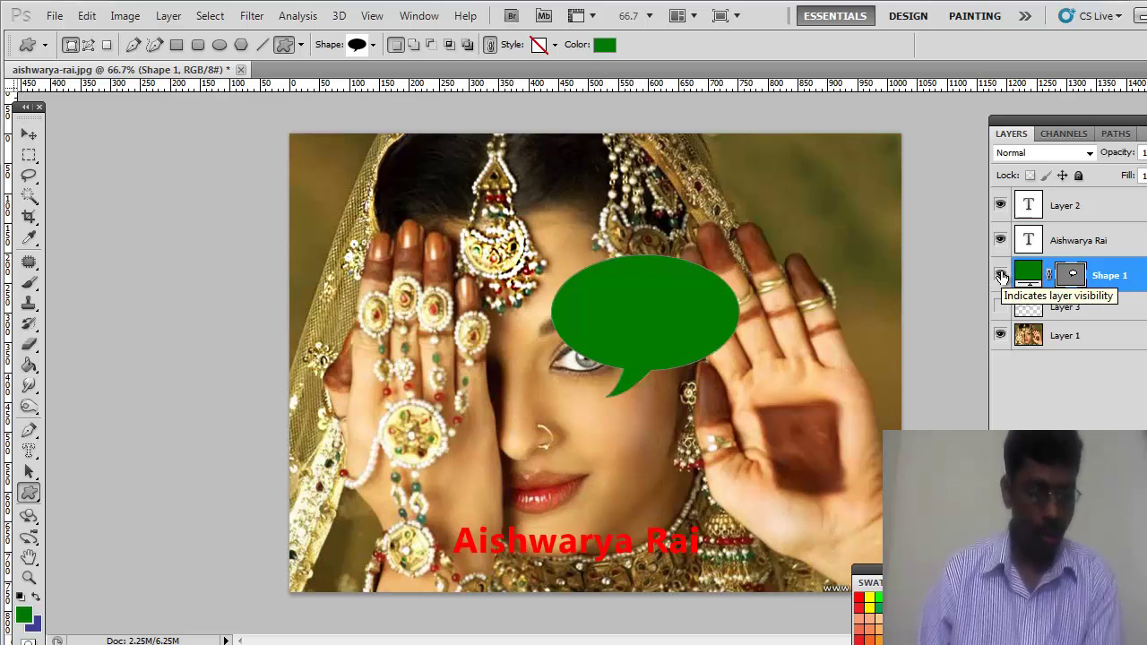
left_click(1001, 275)
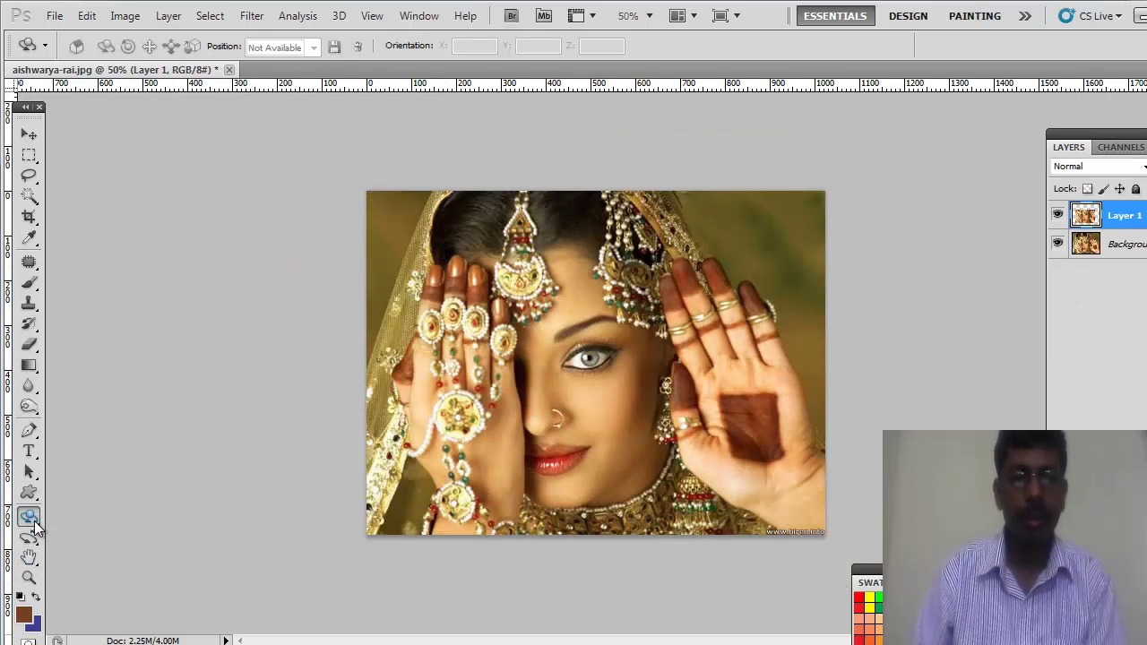
Convert the portrait layer into a 3D Cube via New Shape From Layer, tilted to show its top.
left_click(340, 17)
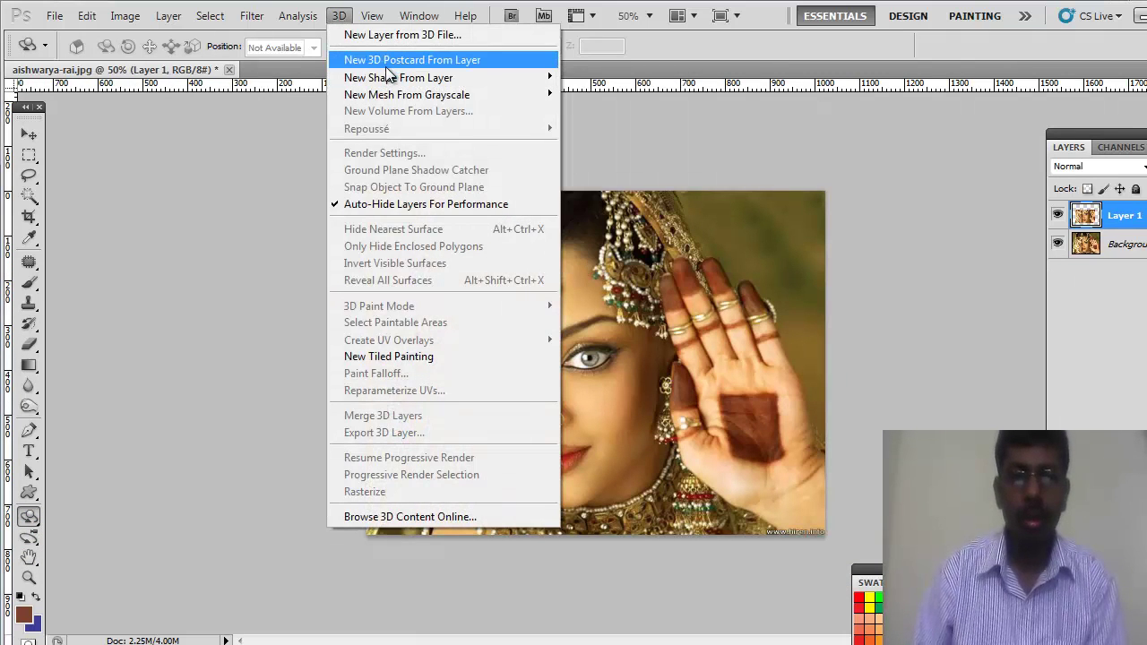
mouse_move(402, 78)
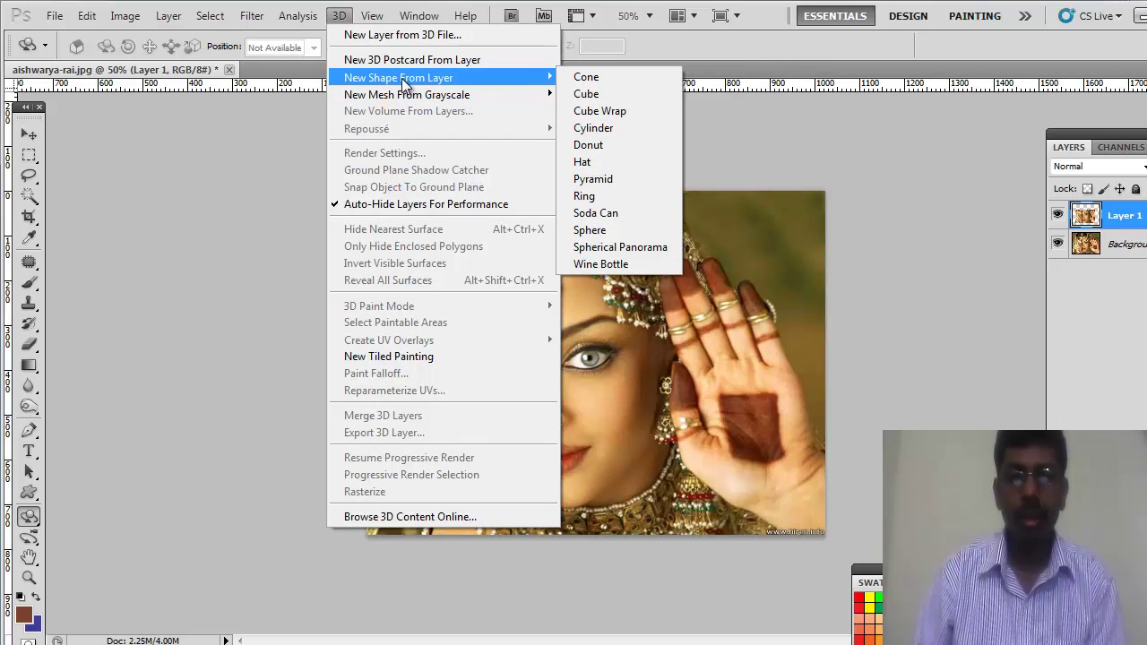
left_click(588, 94)
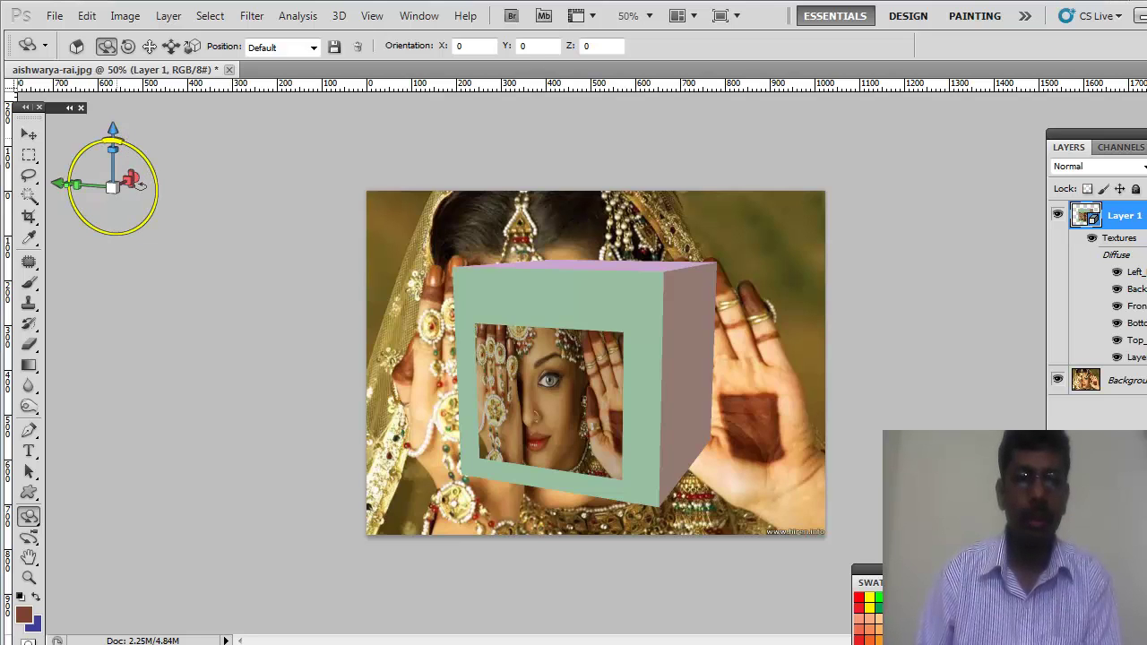
left_click_drag(139, 184, 162, 191)
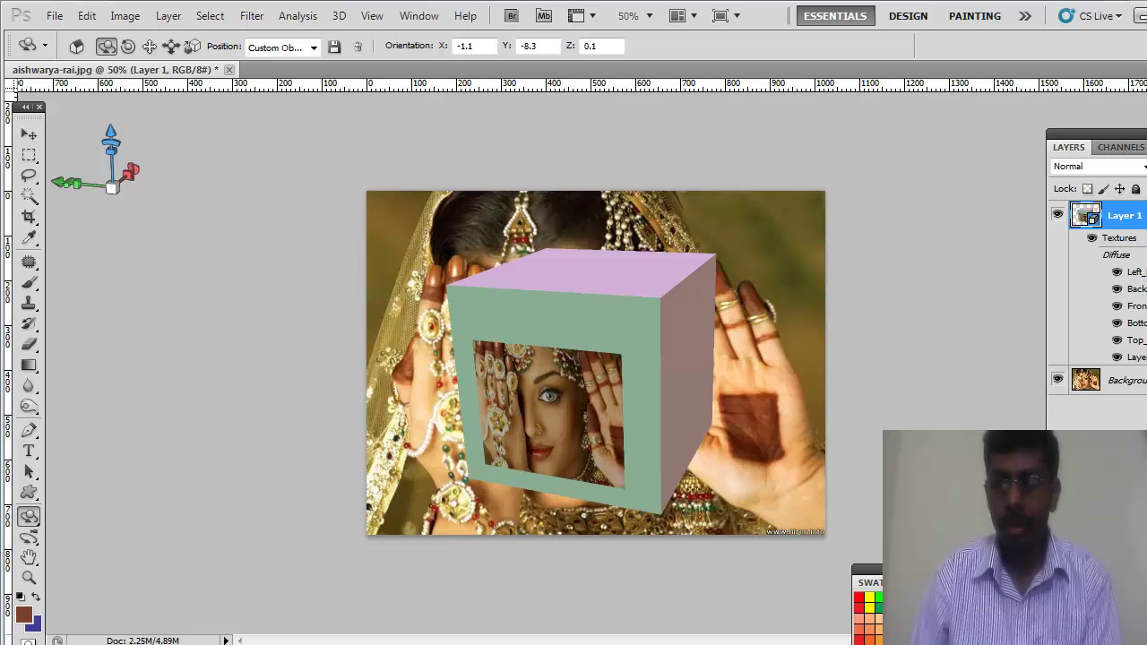
Open the Left_Material texture and the Chrysanthemum photo, selecting the entire flower image.
double_click(1134, 285)
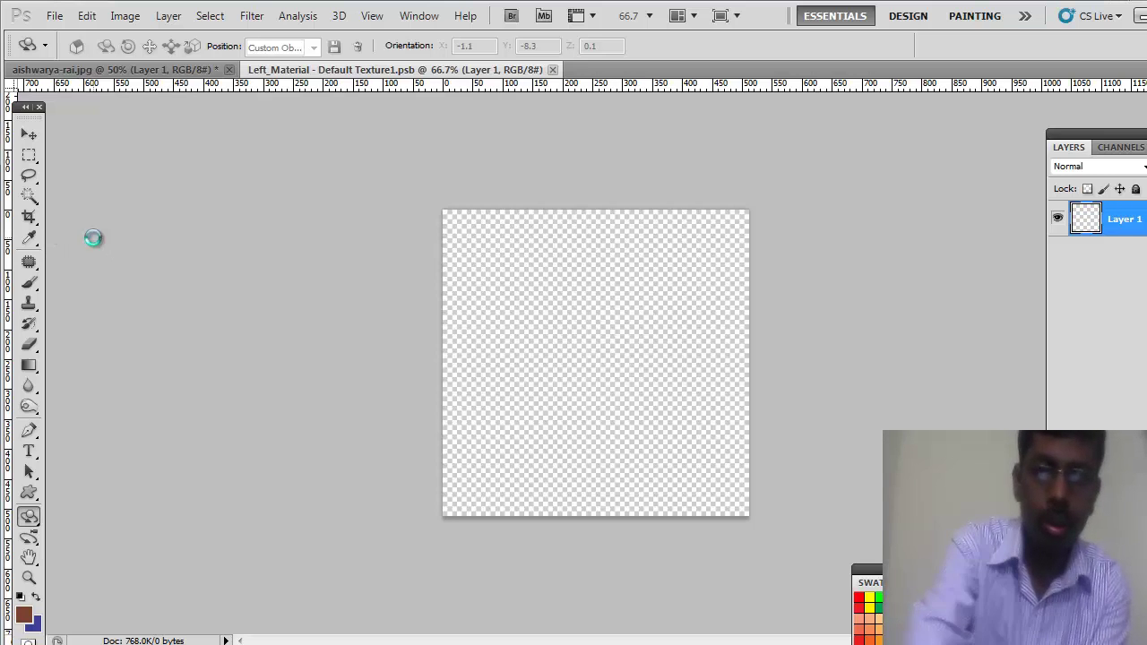
key("ctrl+o")
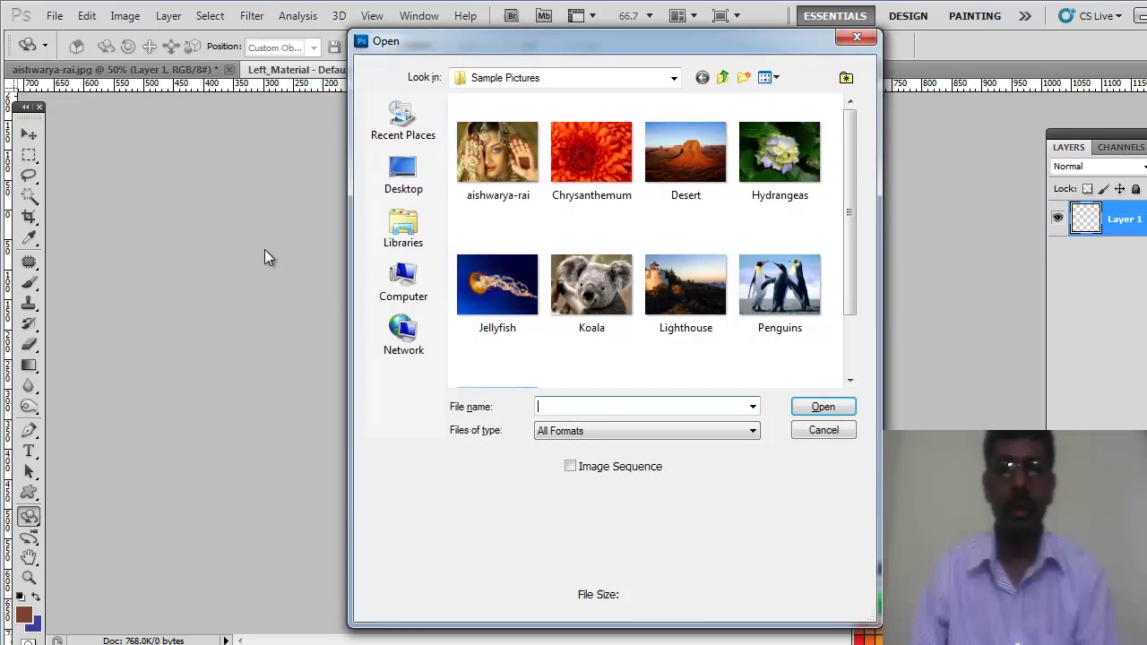
double_click(596, 143)
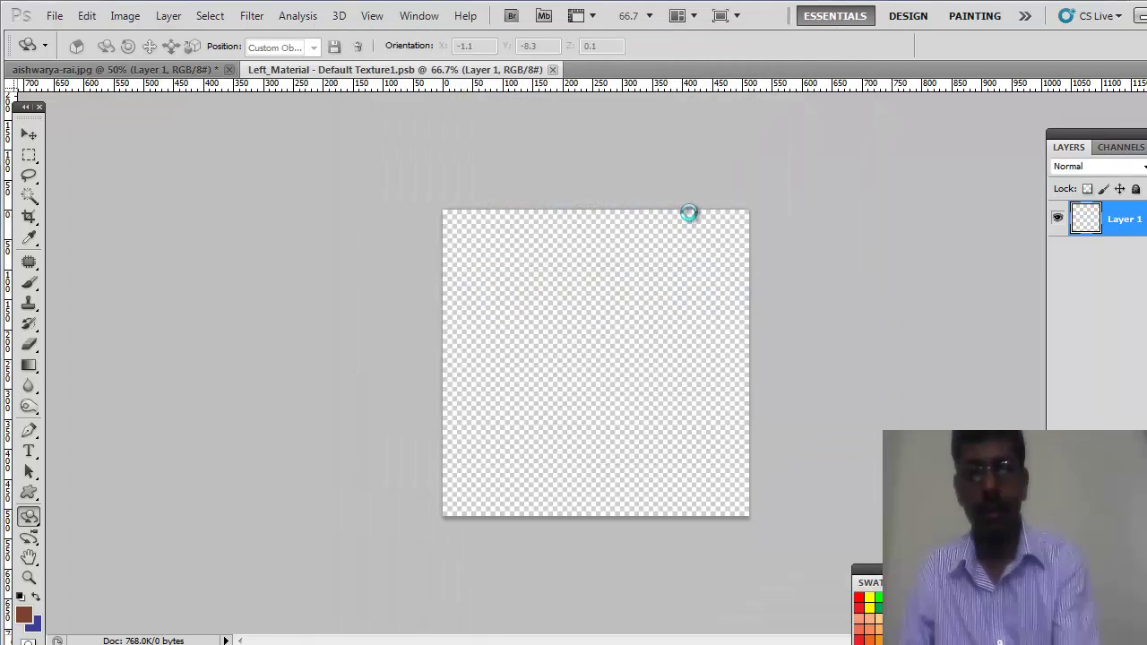
key("ctrl+a")
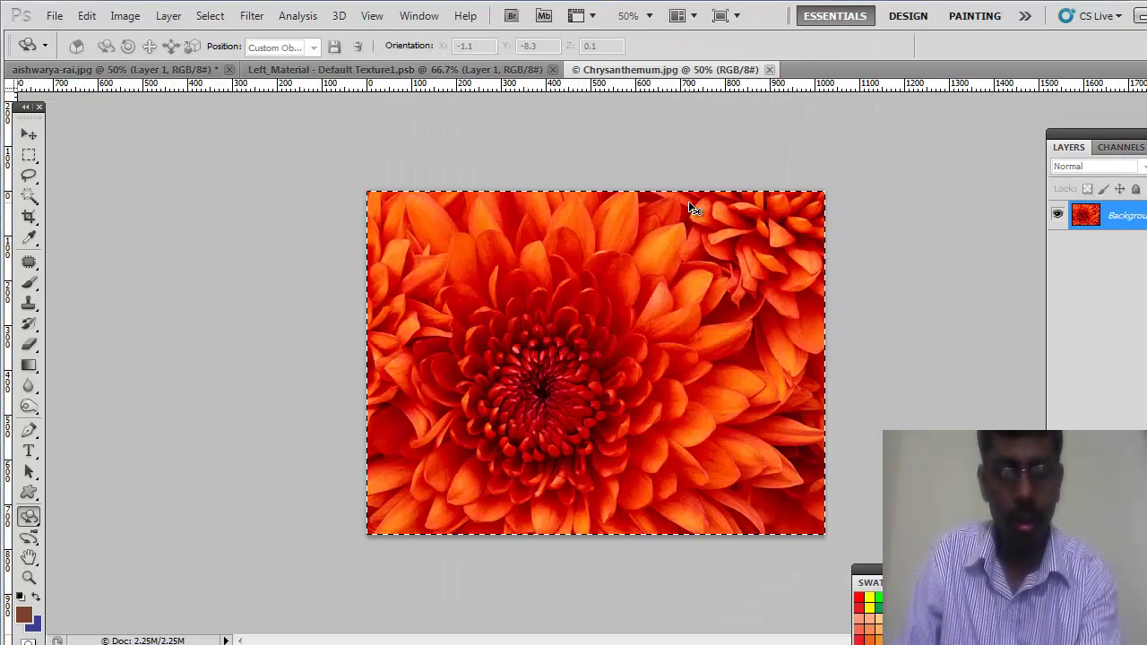
Paste the Chrysanthemum image into the Left_Material texture, then save and close it.
left_click(419, 68)
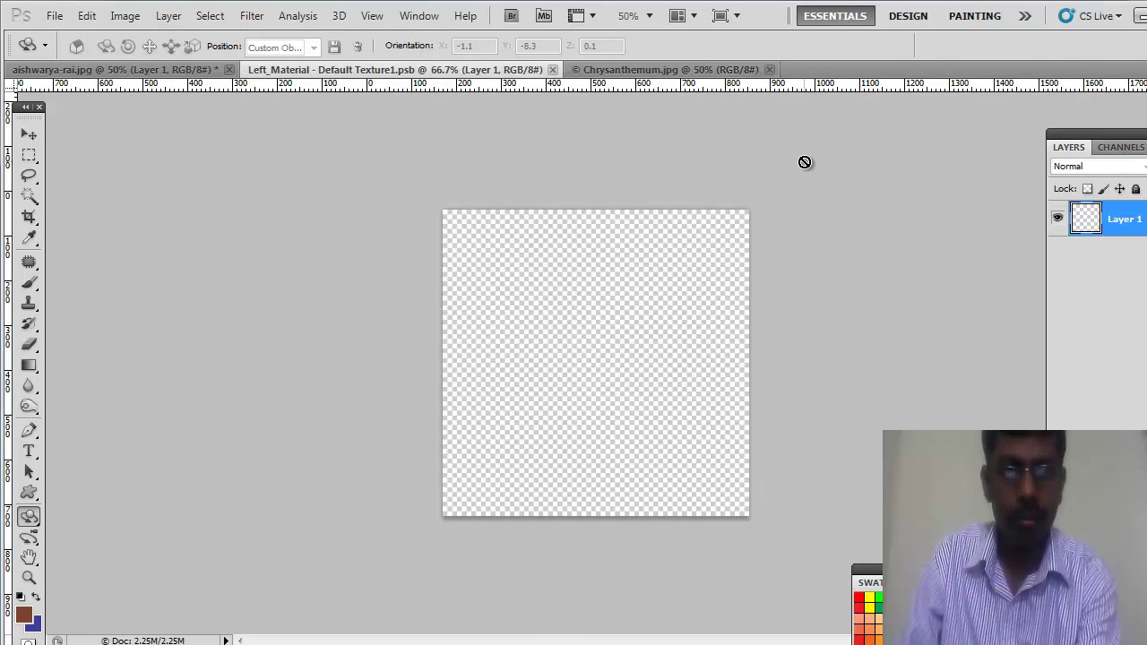
key("ctrl+v")
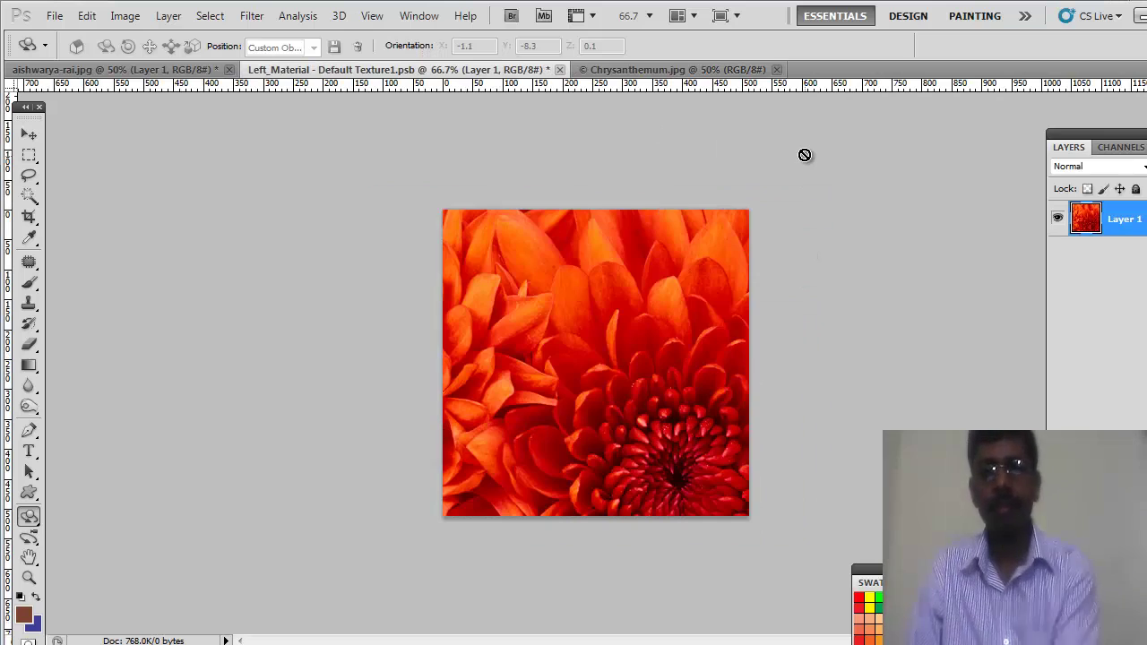
key("ctrl+s")
key("ctrl+w")
mouse_move(1133, 288)
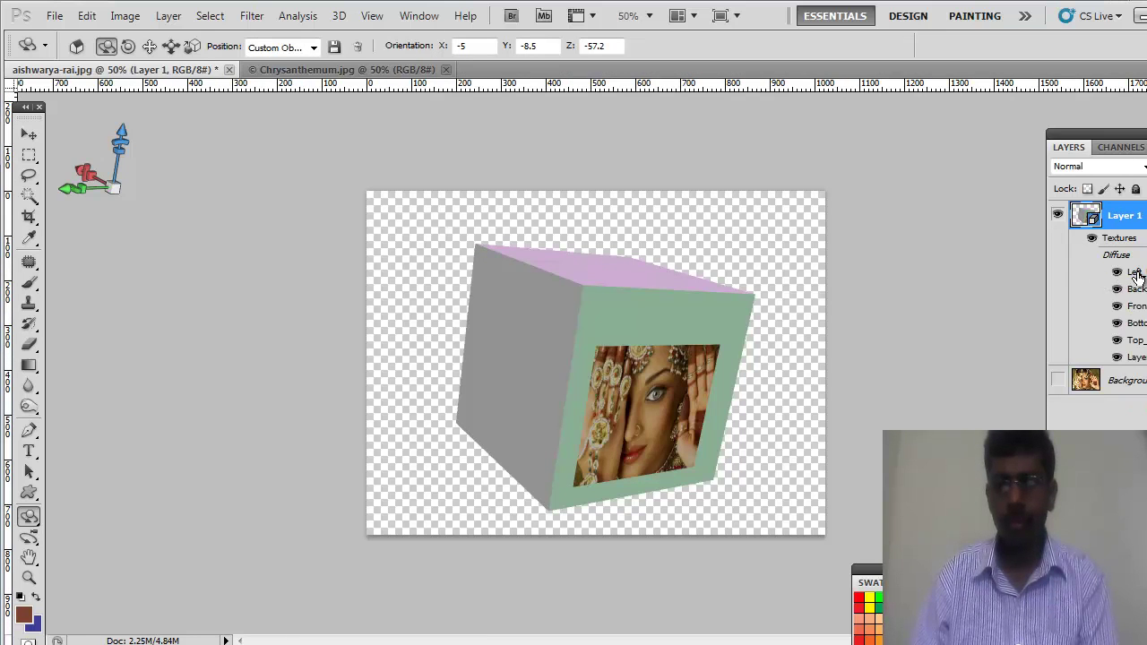
Rotate the cube until the chrysanthemum face sits on top, and select the 3D Rotate Camera tool.
left_click_drag(593, 309, 768, 543)
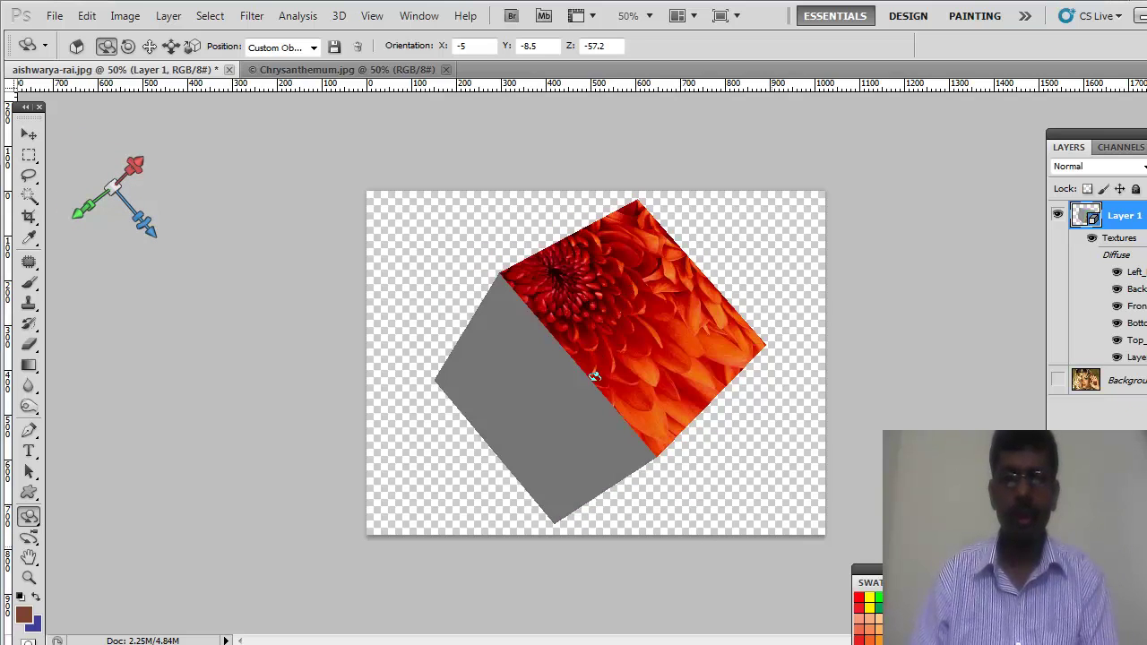
left_click_drag(581, 440, 617, 402)
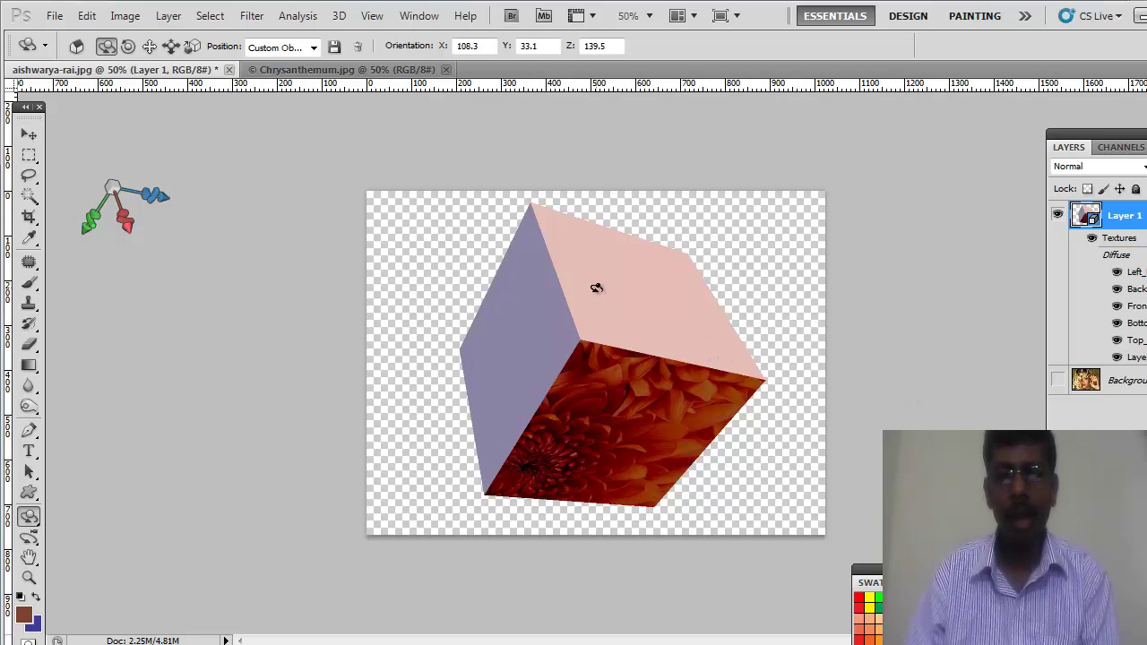
left_click_drag(589, 220, 582, 196)
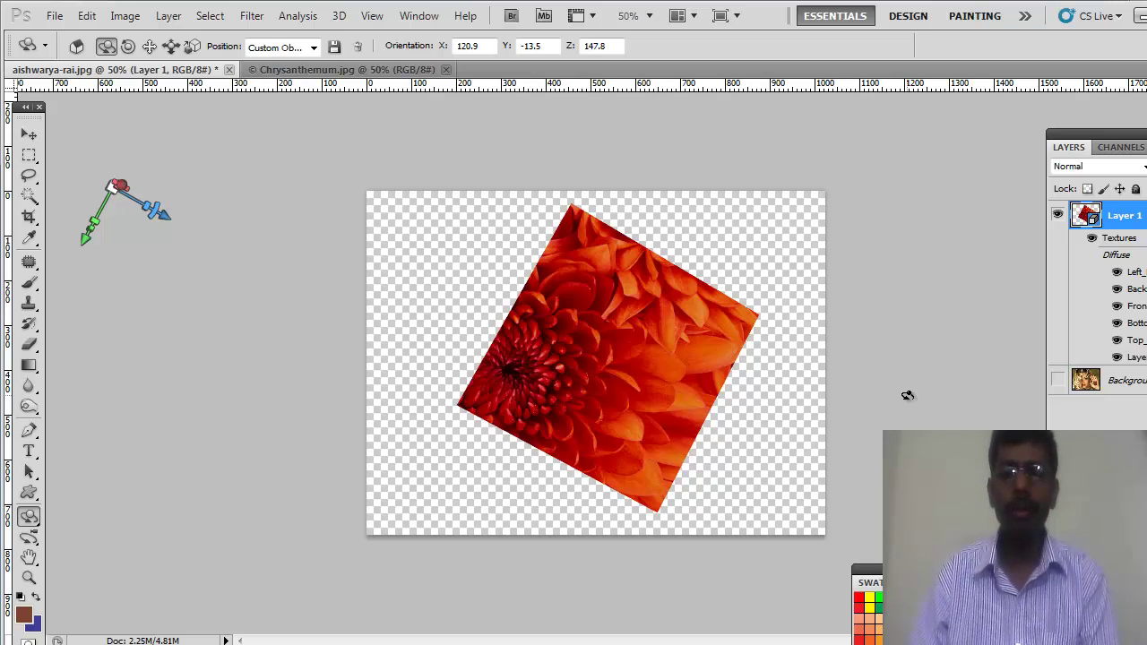
left_click_drag(618, 339, 610, 269)
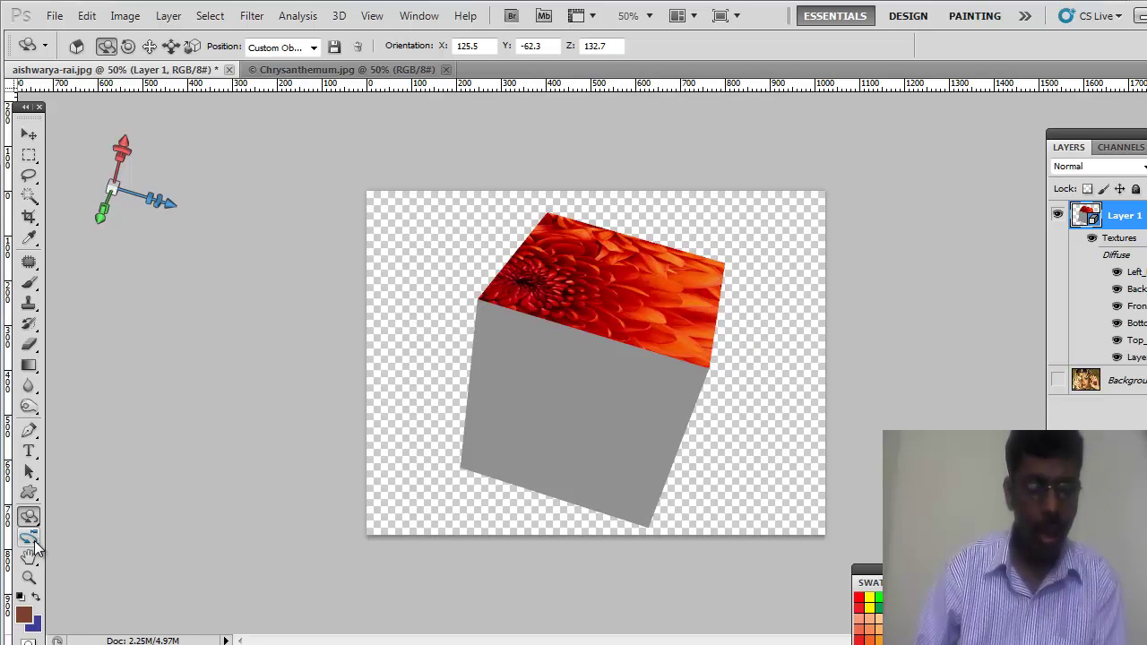
left_click(31, 539)
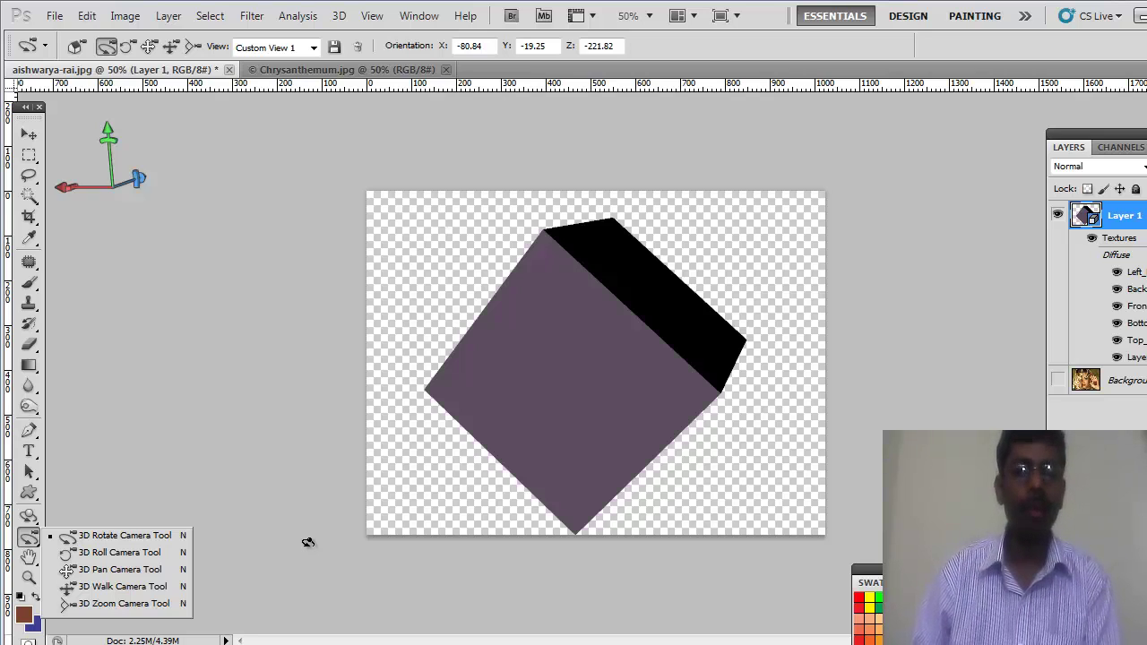
Switch the 3D camera to the preset Left view, then to the preset Front view.
left_click(30, 541)
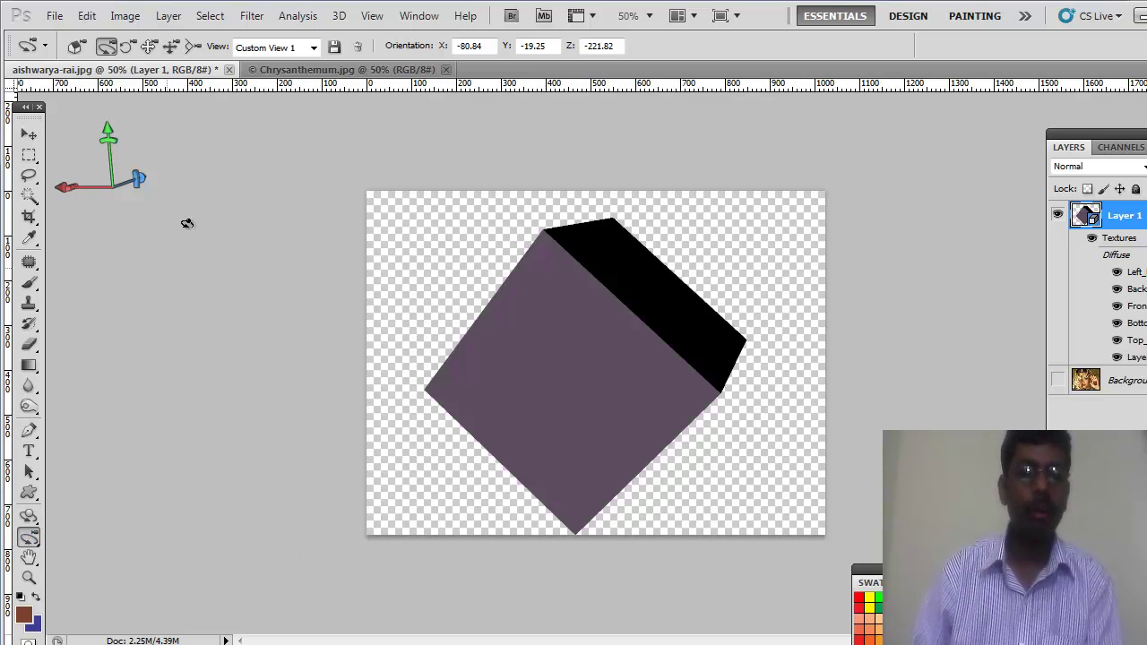
left_click(313, 47)
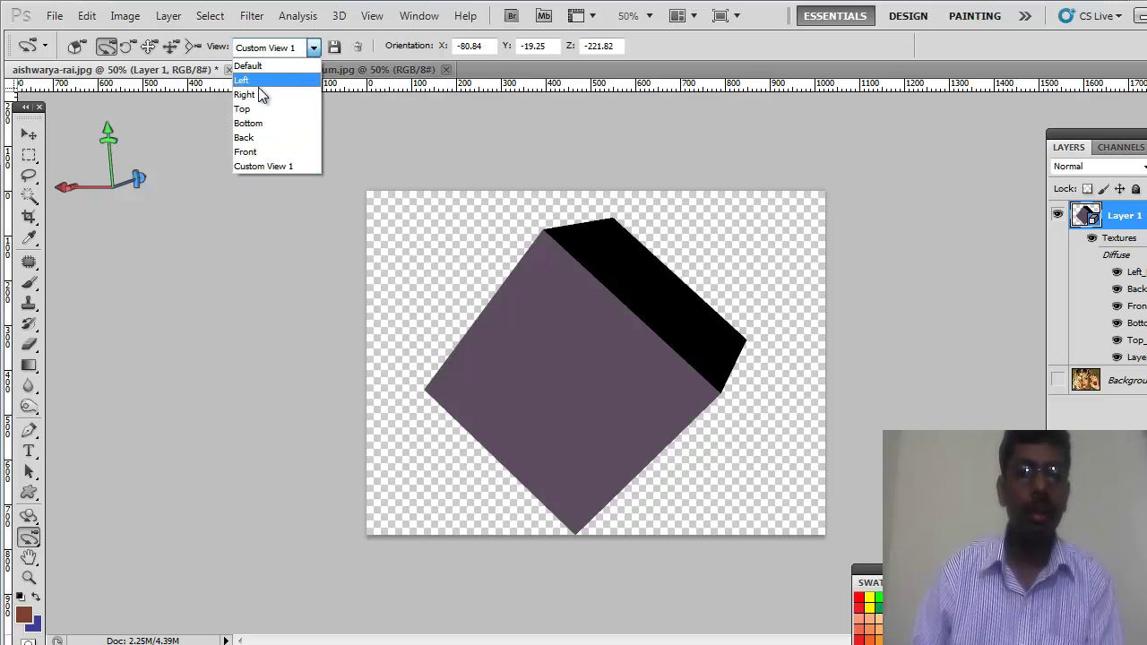
left_click(254, 81)
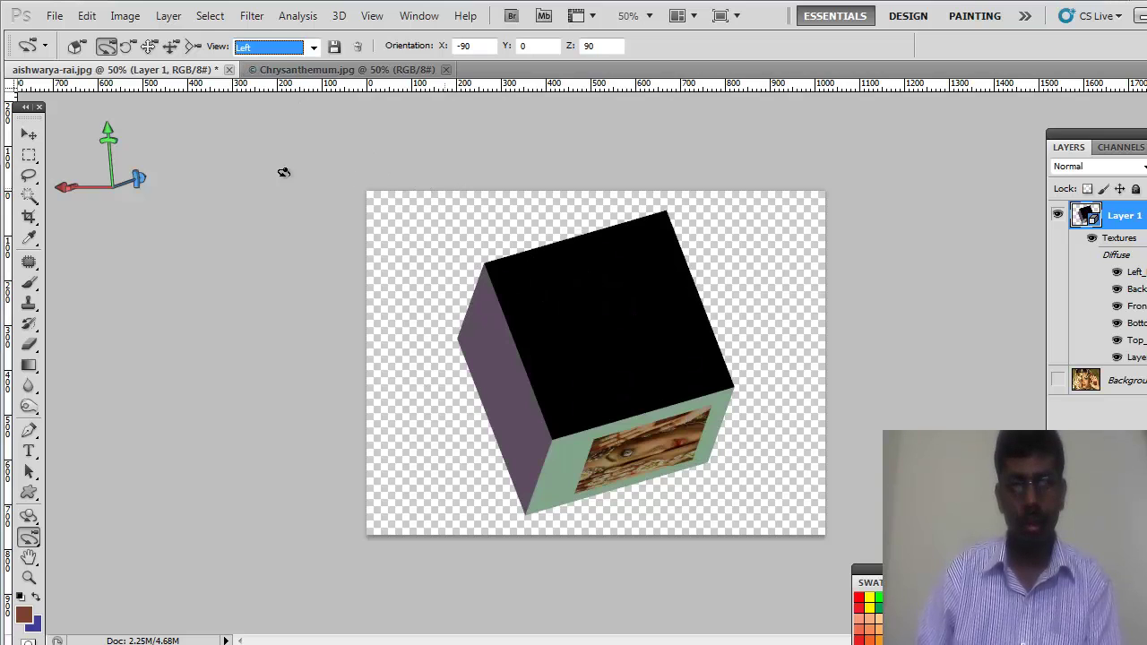
left_click(143, 180)
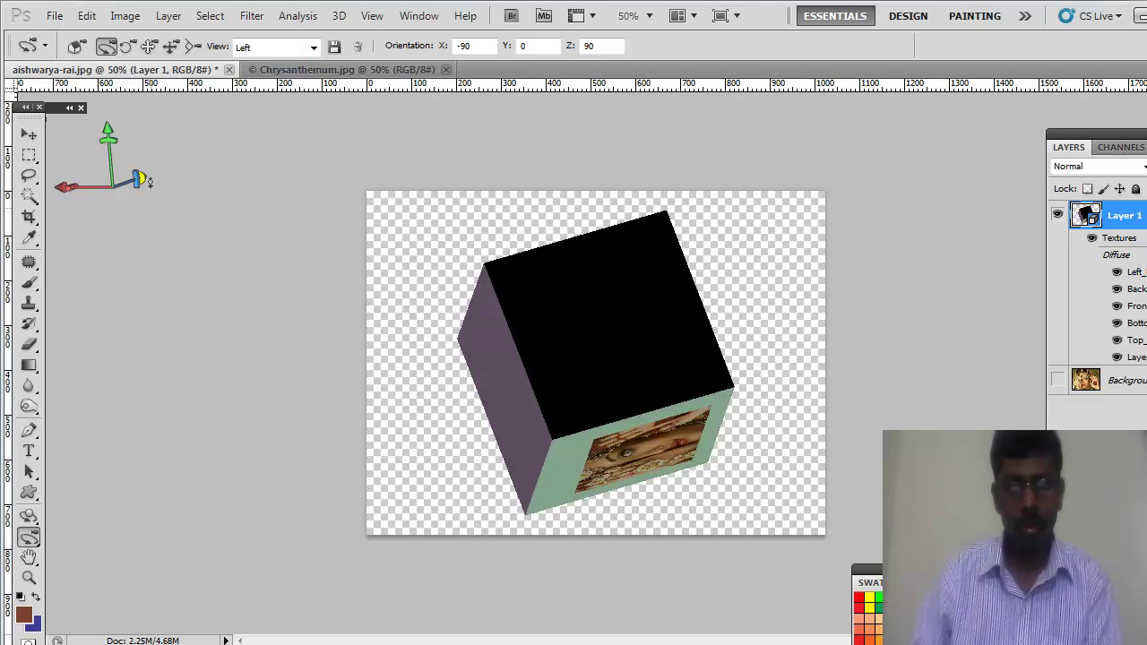
left_click(316, 47)
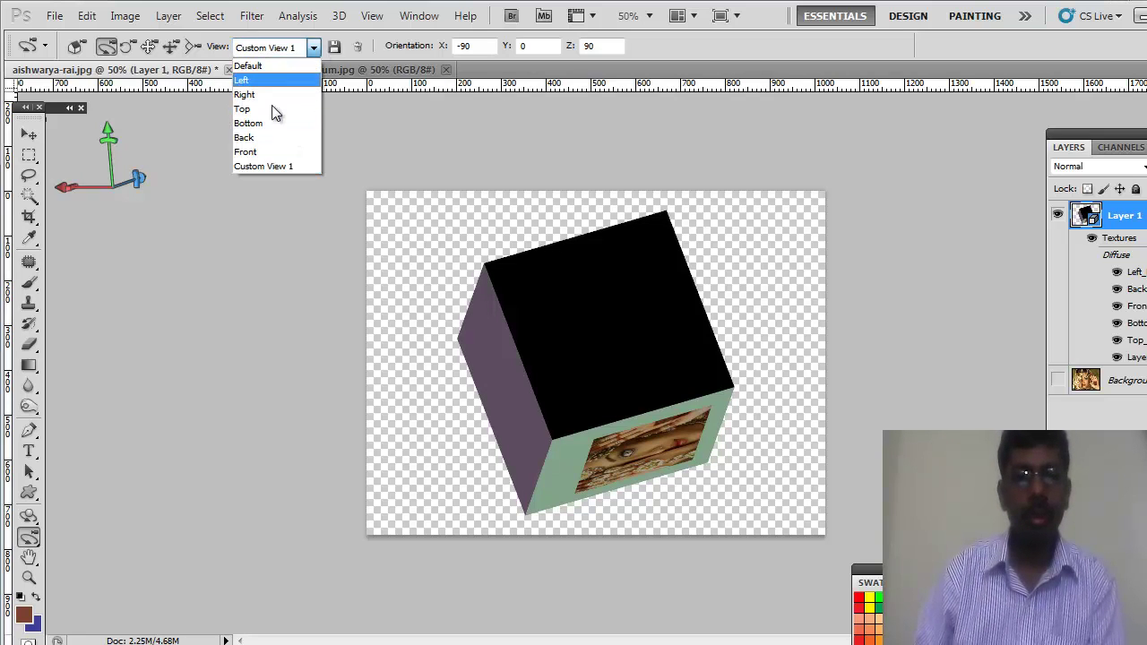
left_click(258, 153)
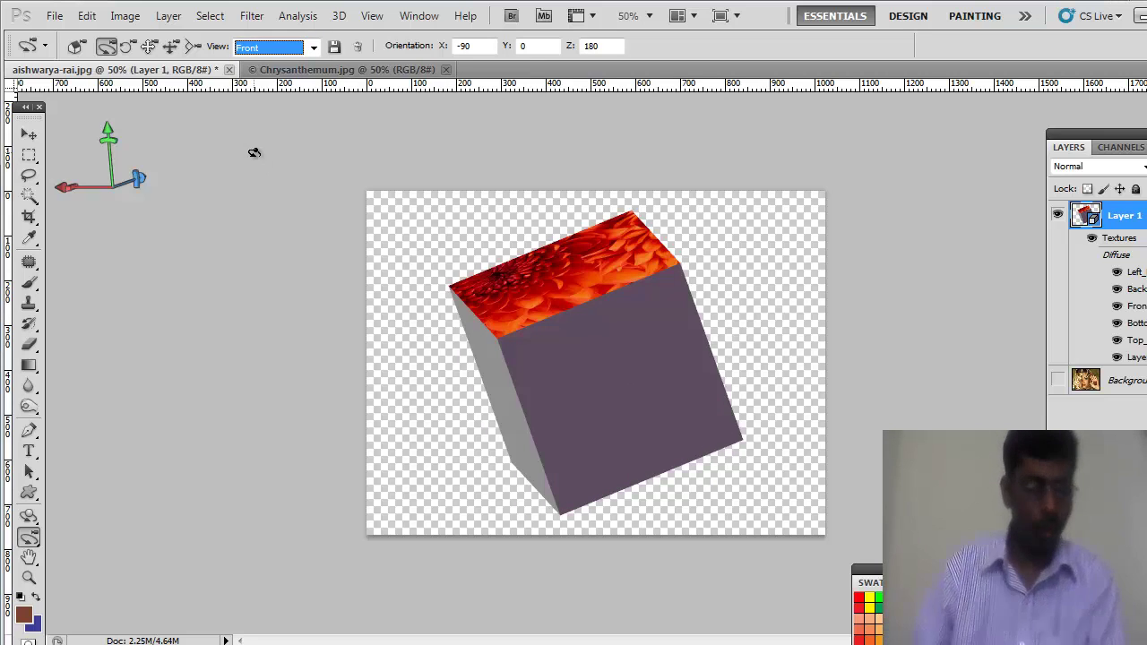
left_click(30, 558)
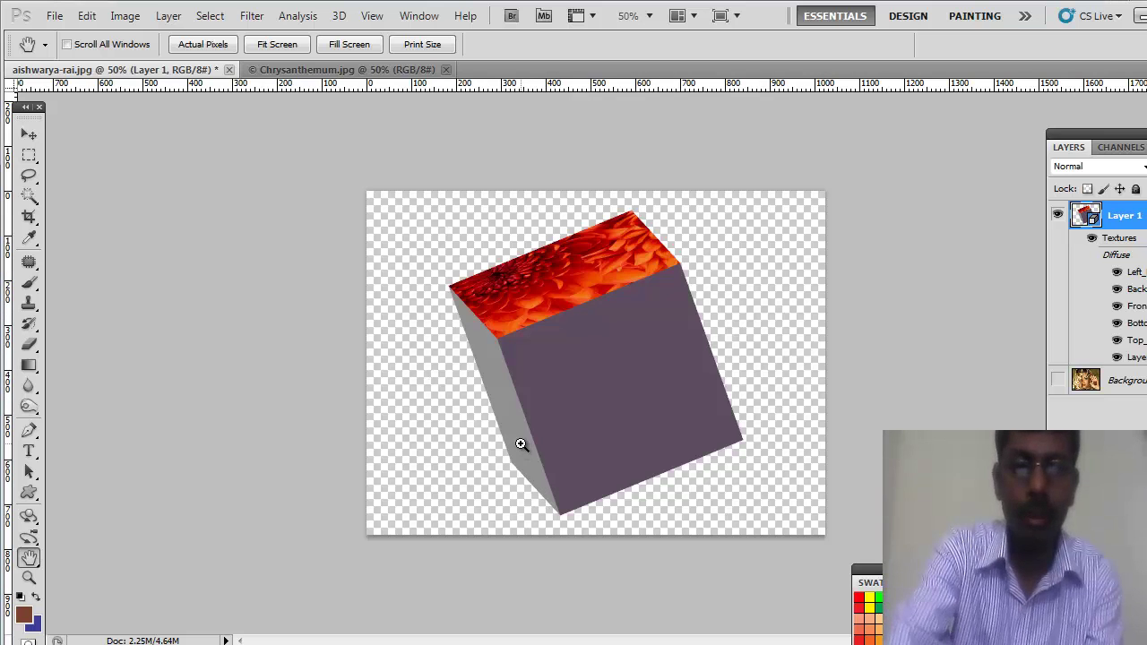
Zoom in to 700% on the jagged edge between the flower and purple faces.
key("ctrl+plus")
key("ctrl+plus")
key("ctrl+plus")
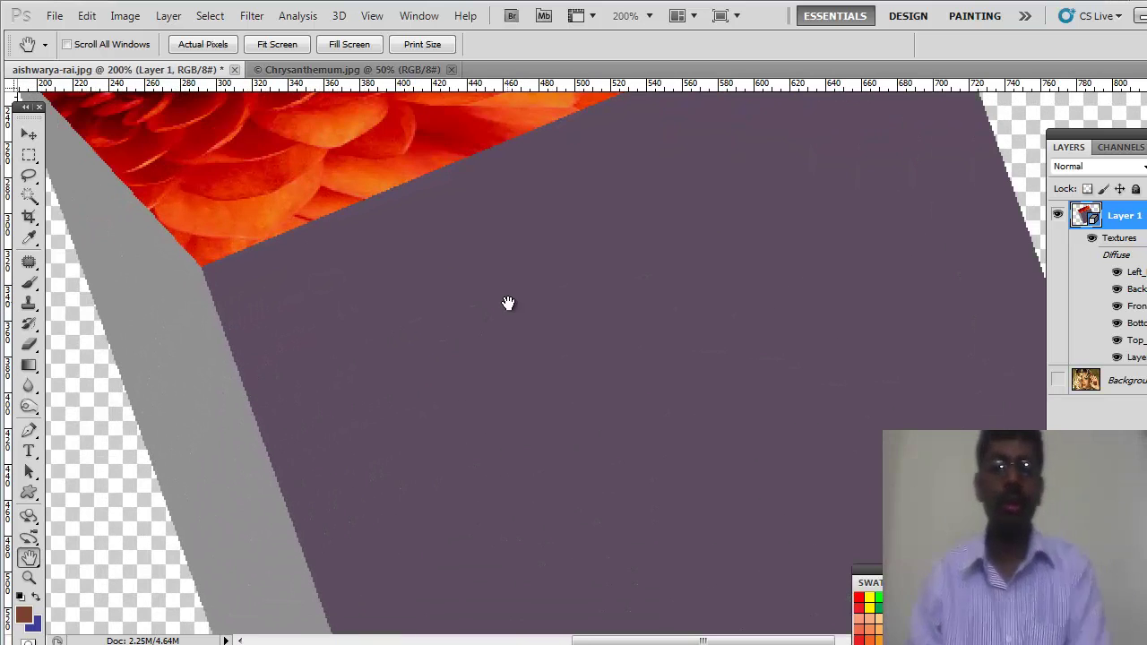
left_click_drag(387, 215, 264, 157)
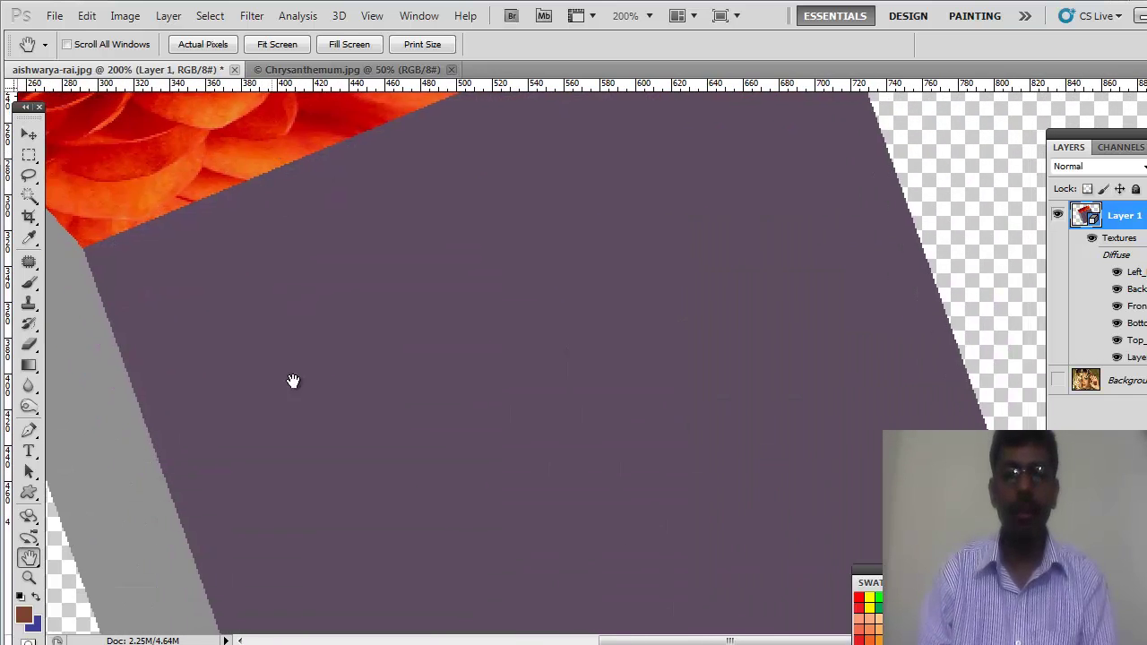
left_click_drag(349, 355, 606, 422)
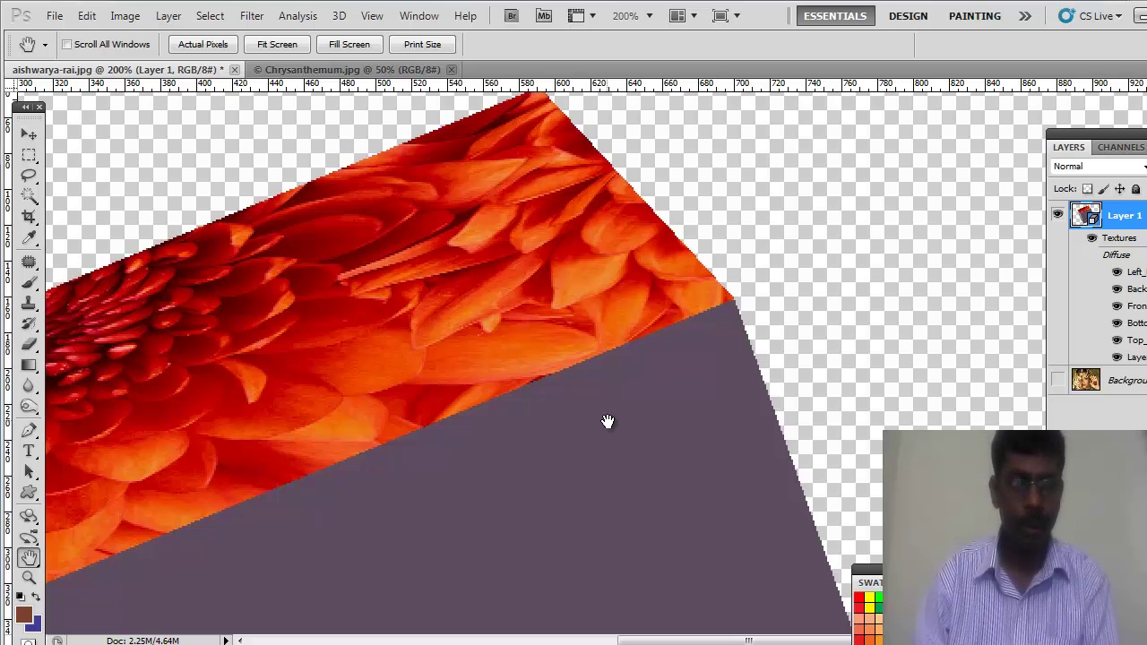
left_click(444, 516, "ctrl")
left_click(444, 516, "ctrl")
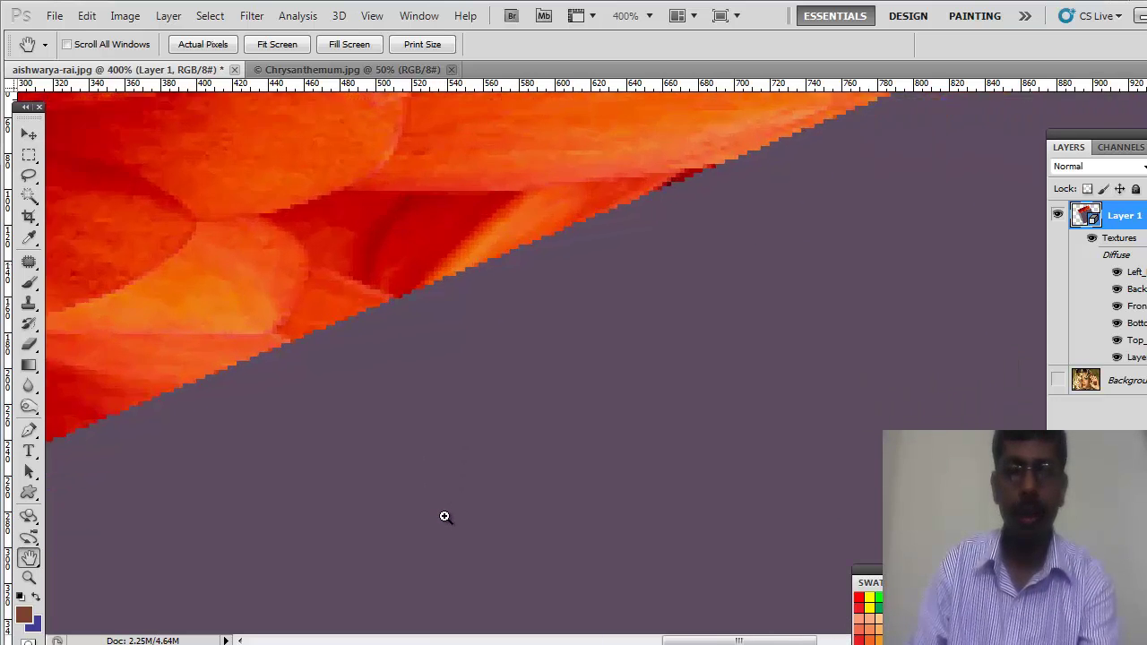
left_click(445, 516, "ctrl")
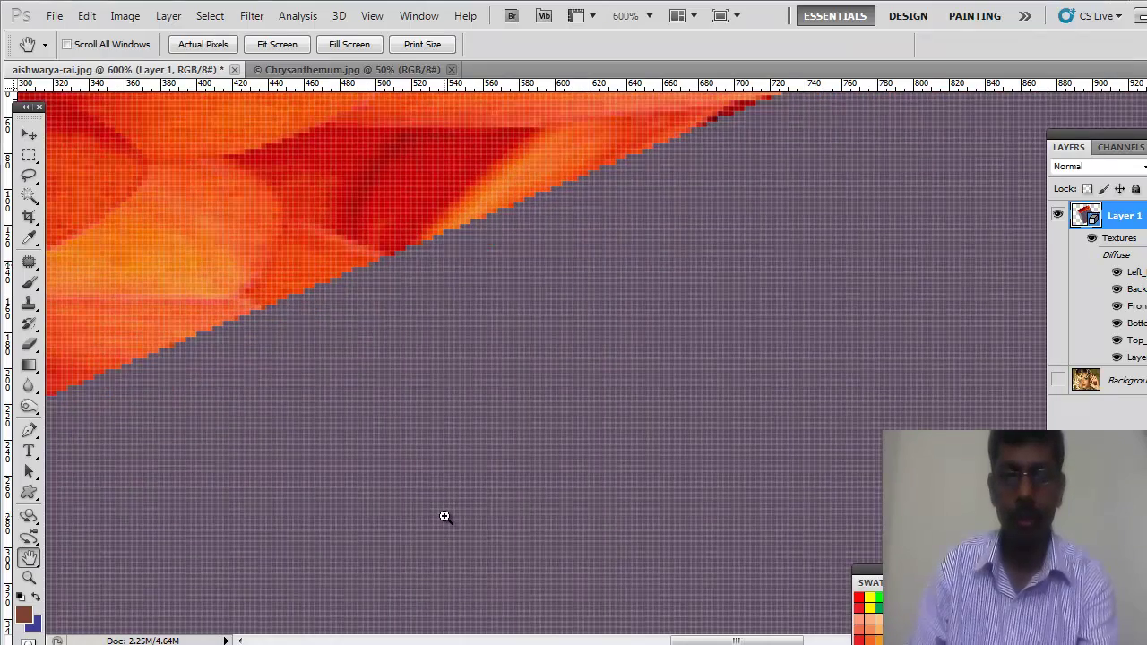
left_click(444, 516, "ctrl")
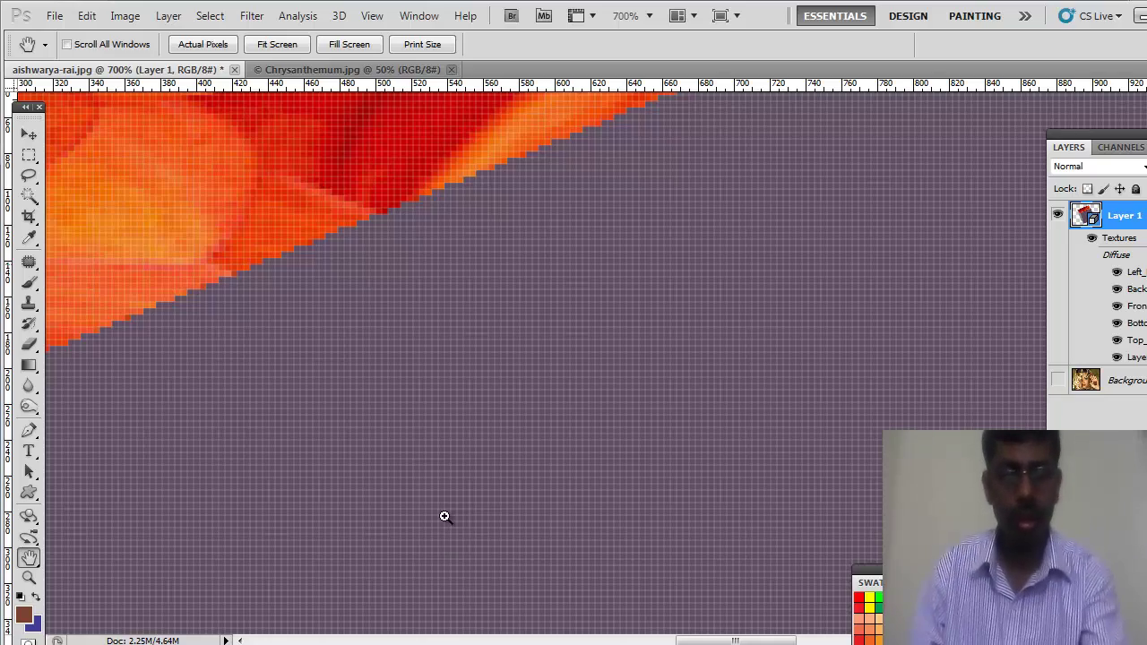
Zoom back out until the whole cube is visible again.
left_click(446, 515, "alt")
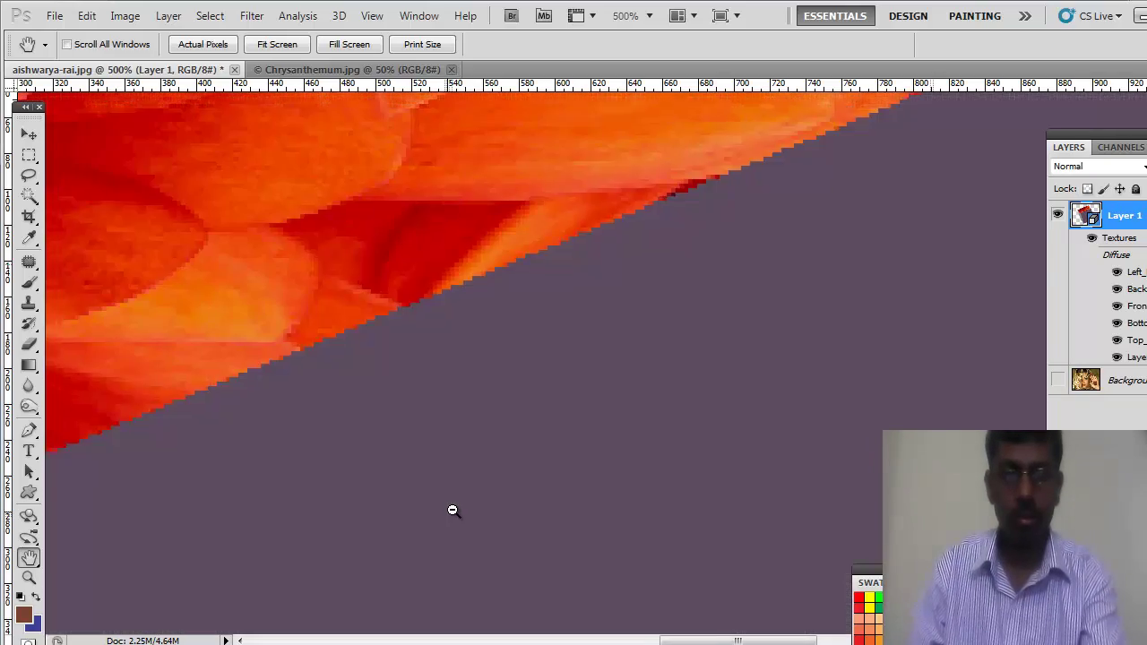
left_click(453, 509, "alt")
left_click(460, 505, "alt")
left_click(461, 501, "alt")
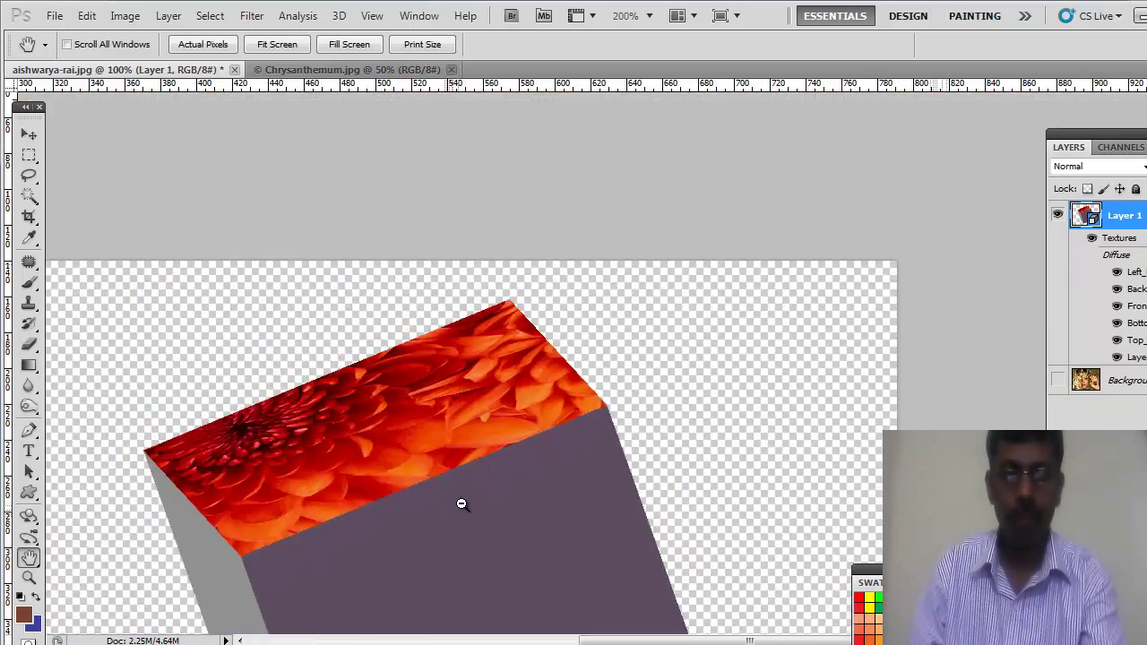
left_click(464, 504, "alt")
left_click(463, 504, "alt")
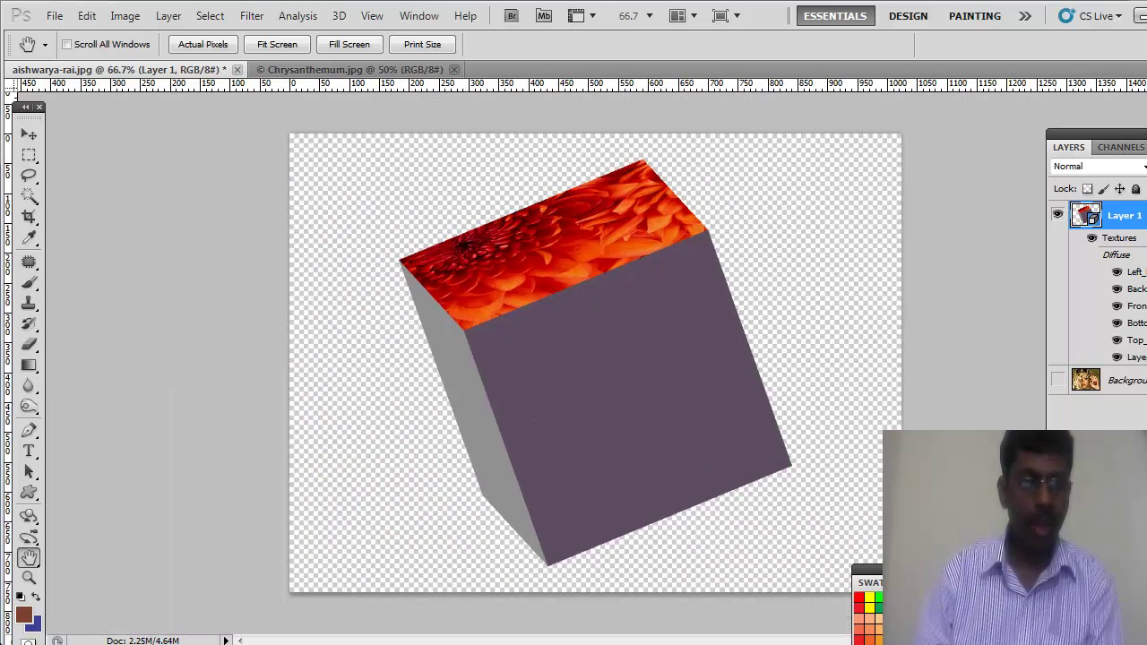
left_click(28, 578)
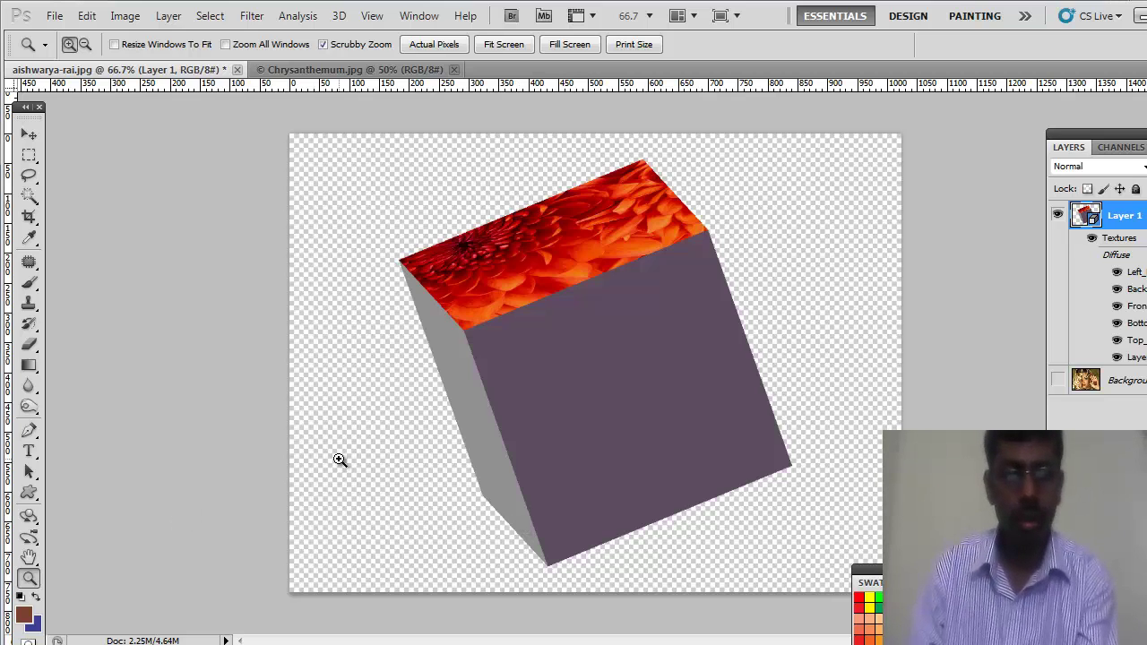
Zoom into the cube's left edge at 200%, then back out to 66.7%.
key("alt")
left_click(442, 400, "alt")
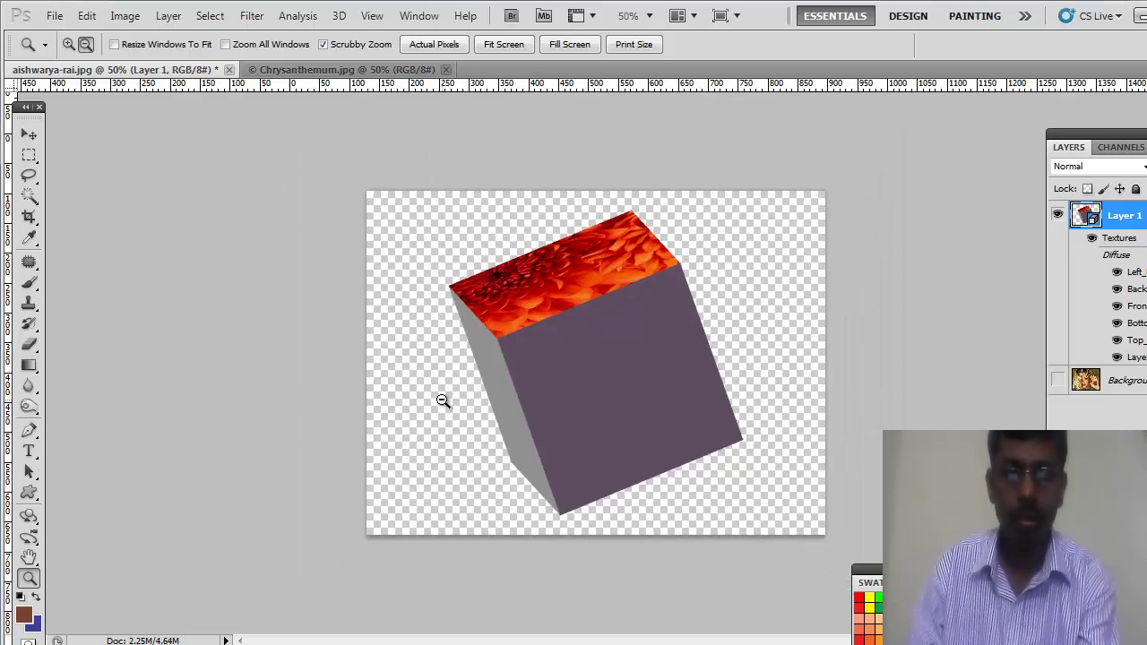
left_click(442, 400)
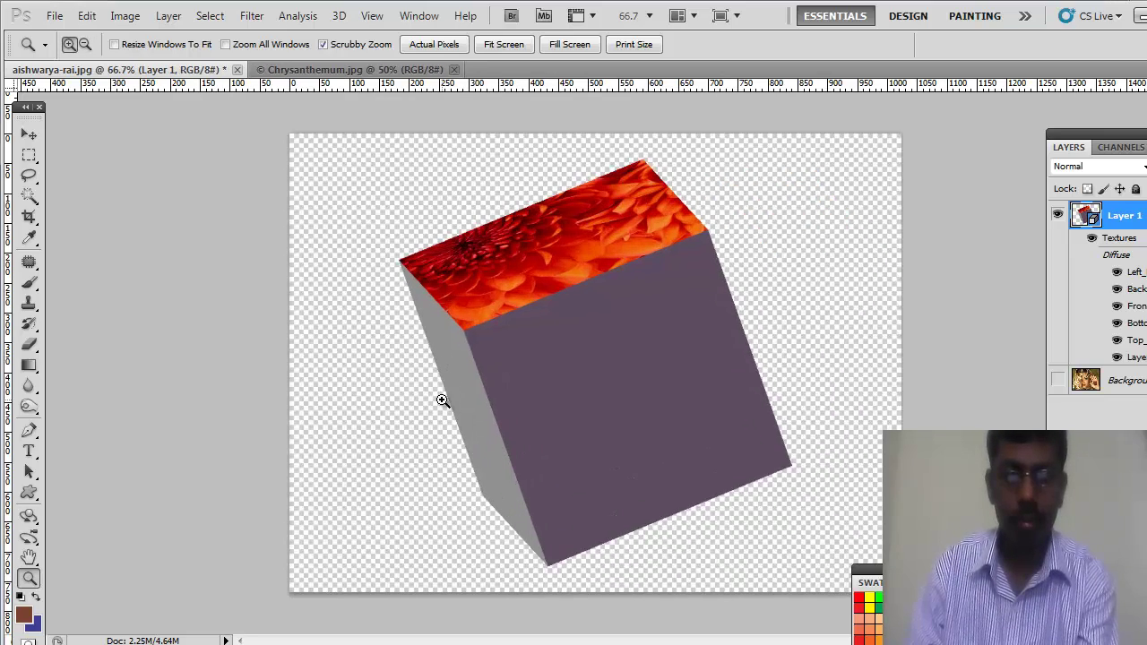
left_click(441, 400)
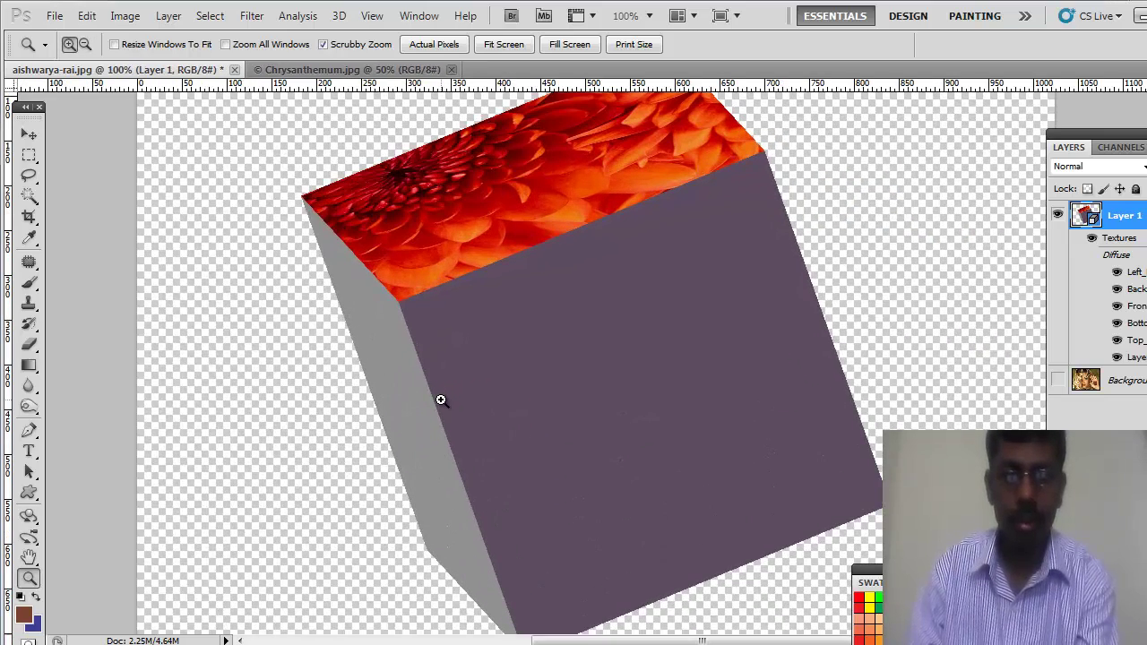
left_click(440, 400)
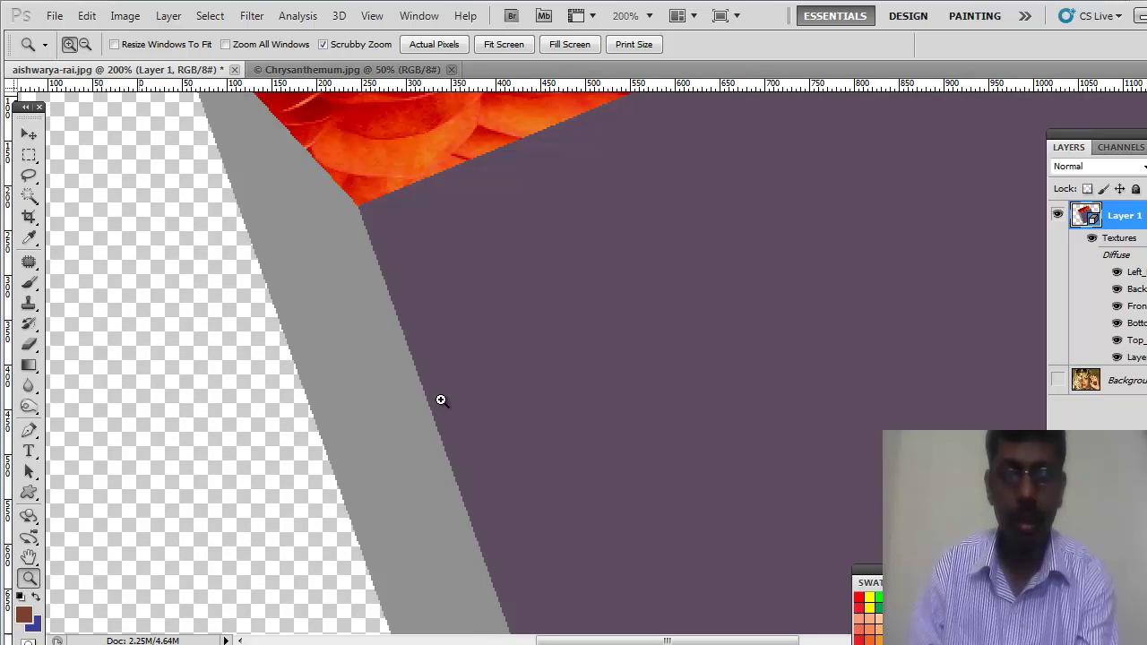
left_click(440, 400, "alt")
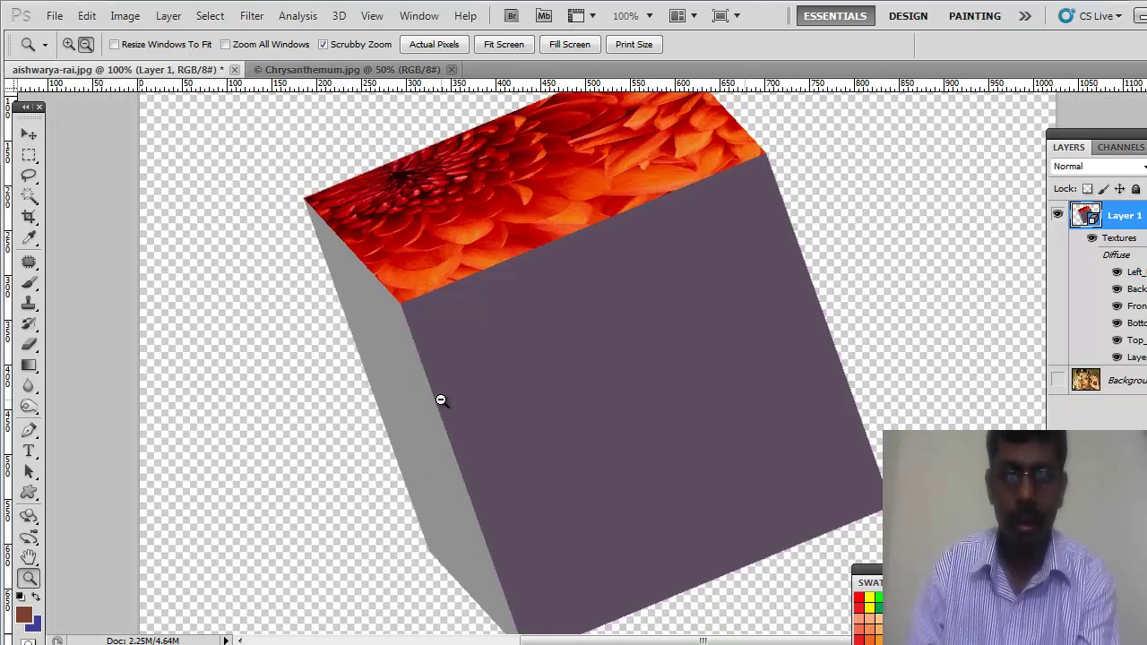
left_click(440, 400, "alt")
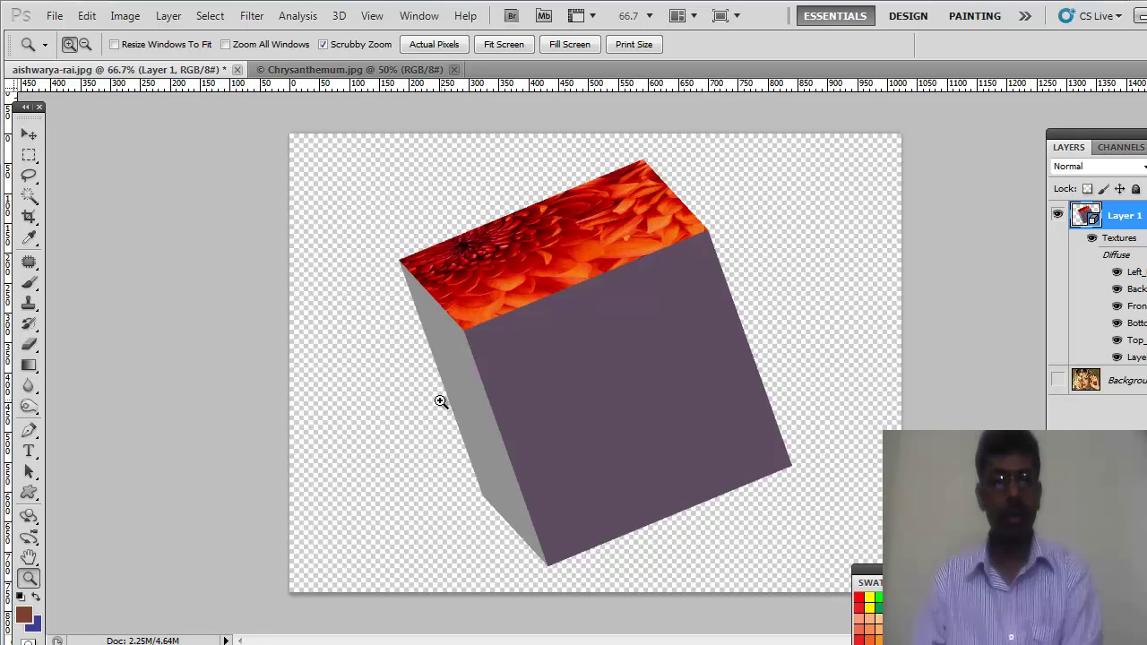